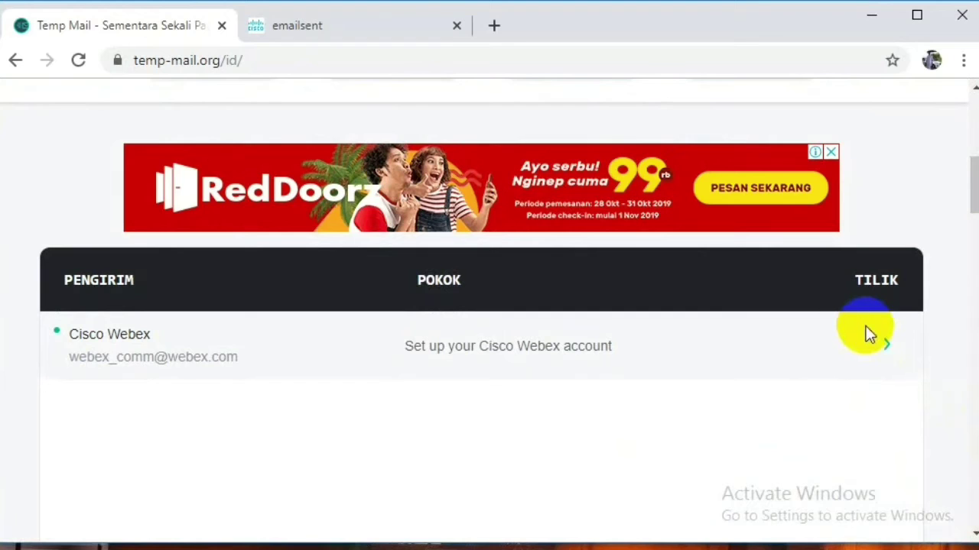
Open the Cisco Webex setup email in Temp Mail and confirm the email address.
{"action": "left_click", "coordinate": [514, 350]}
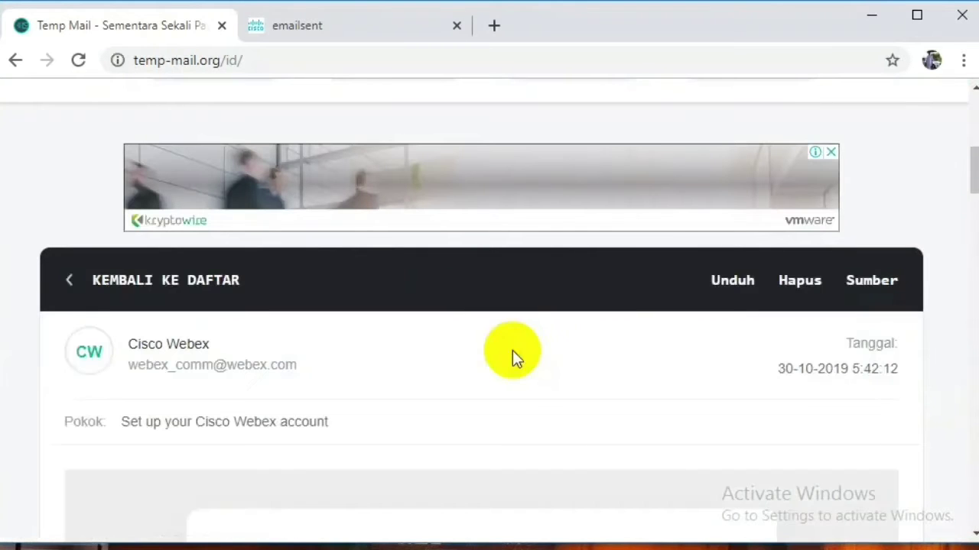
{"action": "left_click", "coordinate": [974, 533]}
{"action": "scroll", "coordinate": [970, 534], "scroll_direction": "down", "scroll_amount": 5}
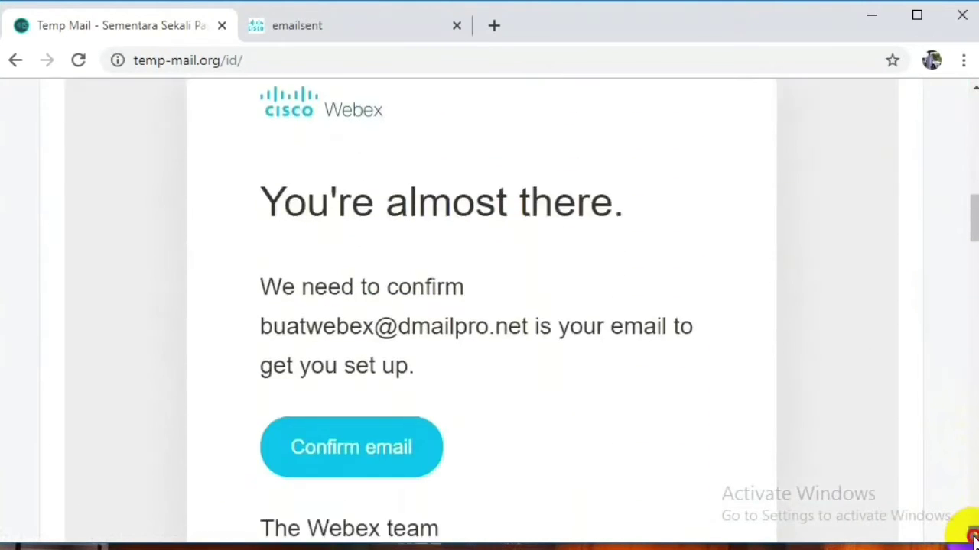
{"action": "left_click", "coordinate": [393, 405]}
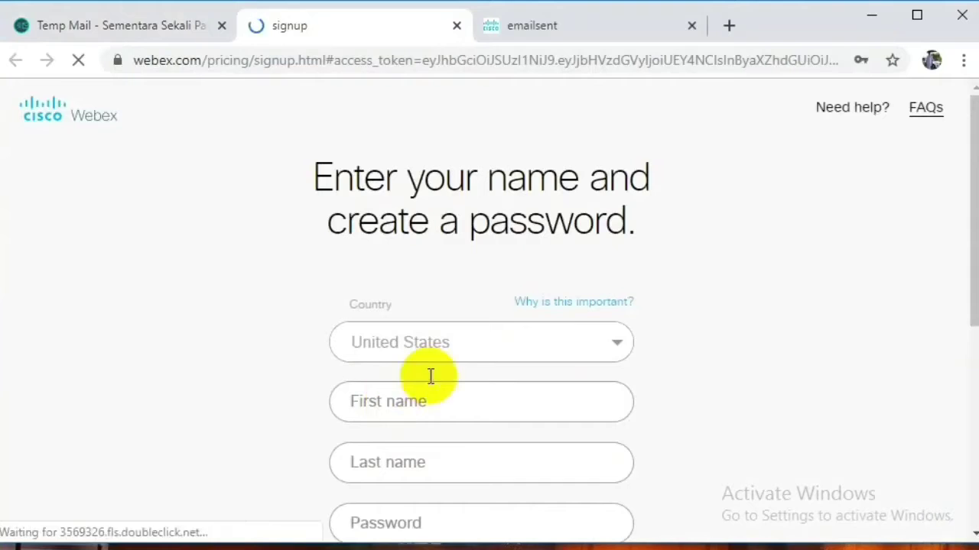
Set the country to Australia, enter the first name, last name and account password, and submit.
{"action": "left_click", "coordinate": [612, 350]}
{"action": "left_click", "coordinate": [554, 423]}
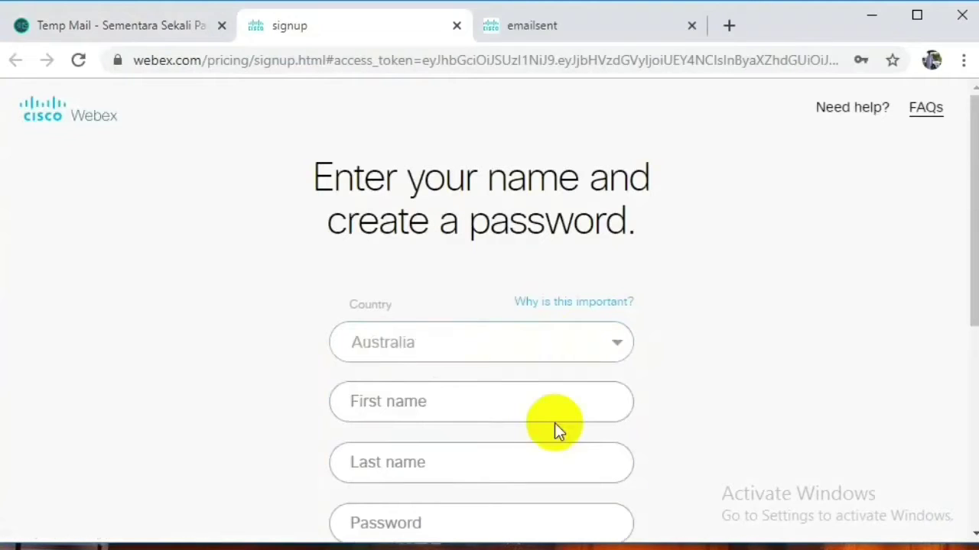
{"action": "left_click", "coordinate": [496, 404]}
{"action": "type", "text": "Penguatan"}
{"action": "left_click", "coordinate": [438, 459]}
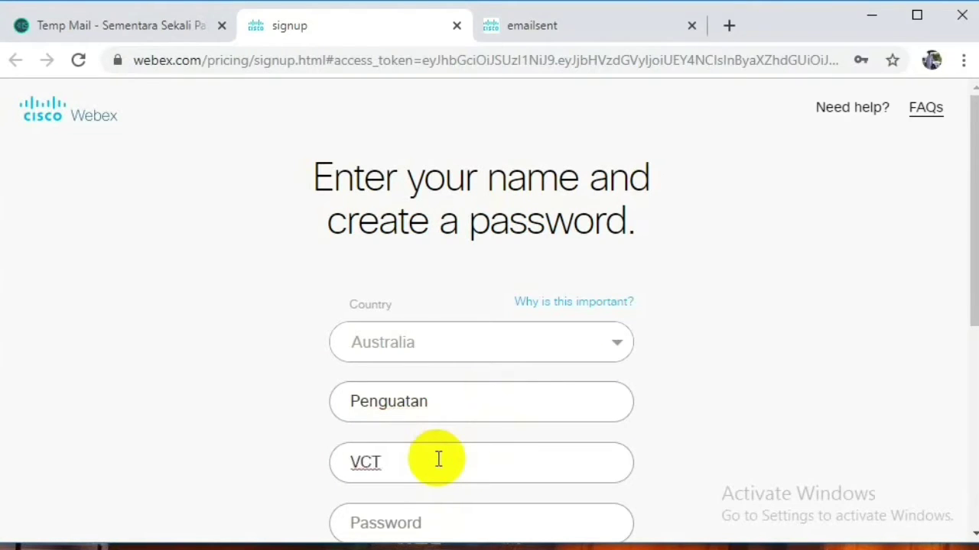
{"action": "type", "text": "VCT"}
{"action": "left_click", "coordinate": [441, 525]}
{"action": "left_click", "coordinate": [261, 440]}
{"action": "left_click", "coordinate": [474, 531]}
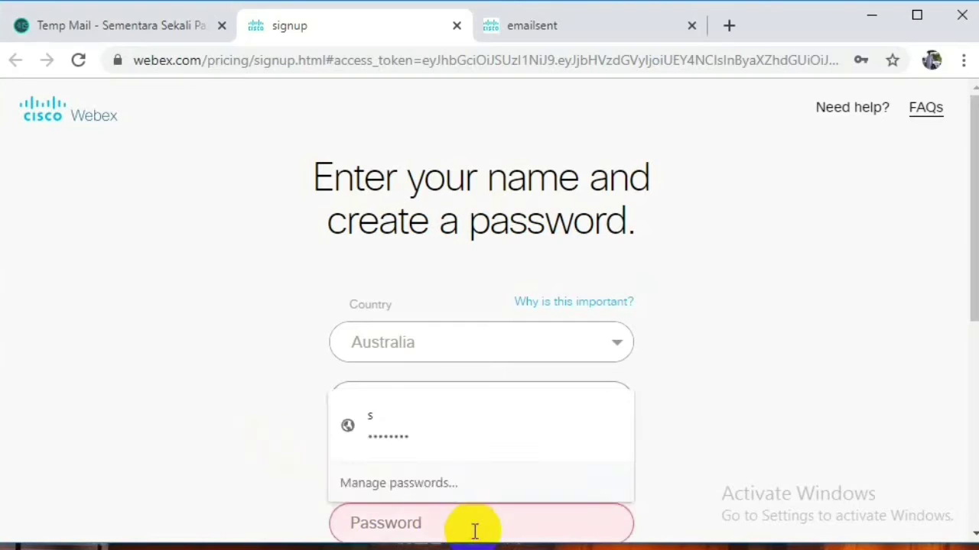
{"action": "type", "text": "s"}
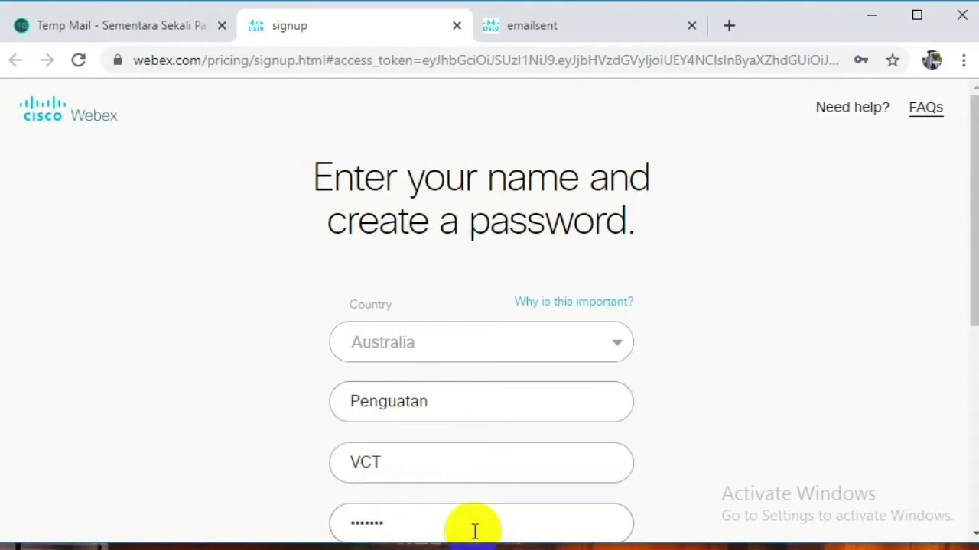
{"action": "scroll", "coordinate": [943, 522], "scroll_direction": "down", "scroll_amount": 3}
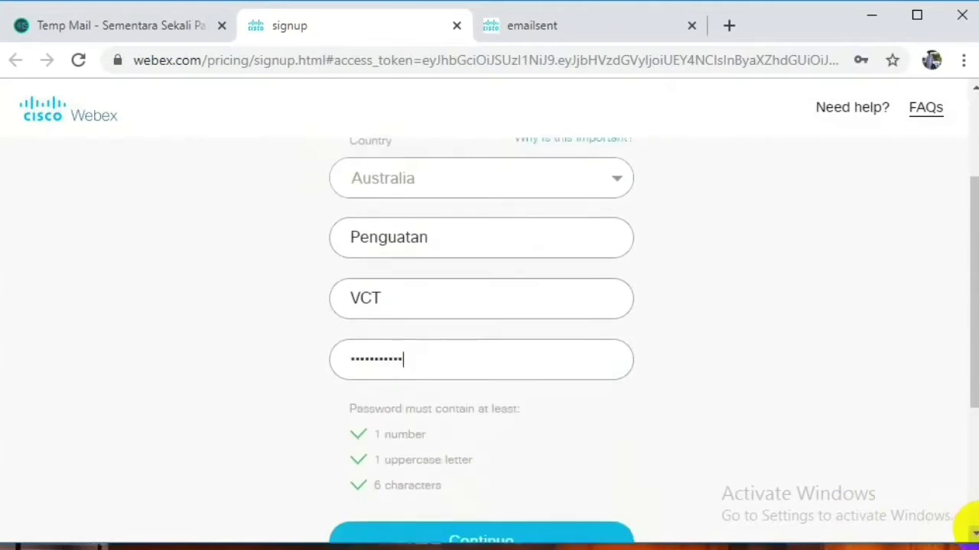
{"action": "left_click", "coordinate": [561, 483]}
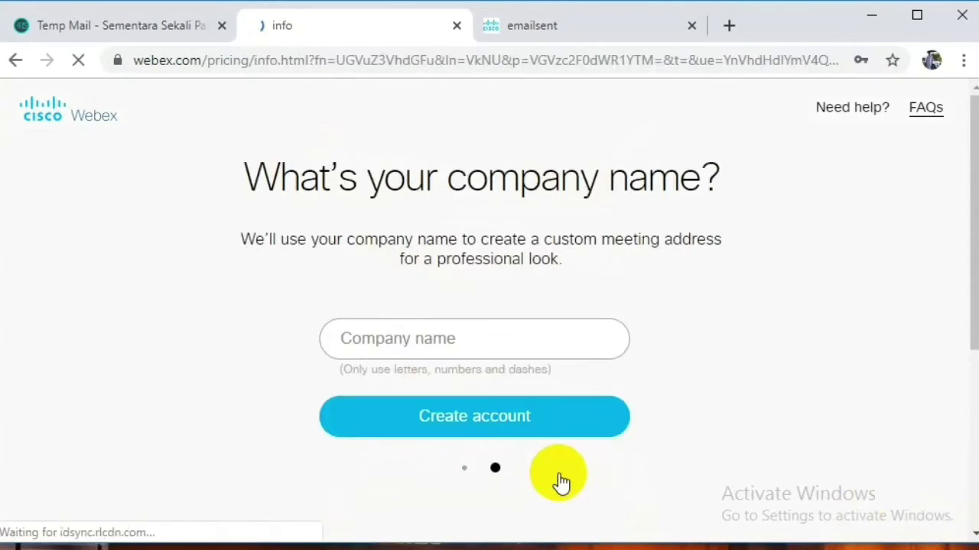
{"action": "left_click", "coordinate": [790, 225]}
Enter the company name JABAR JUARA and create the Webex account.
{"action": "left_click", "coordinate": [443, 338]}
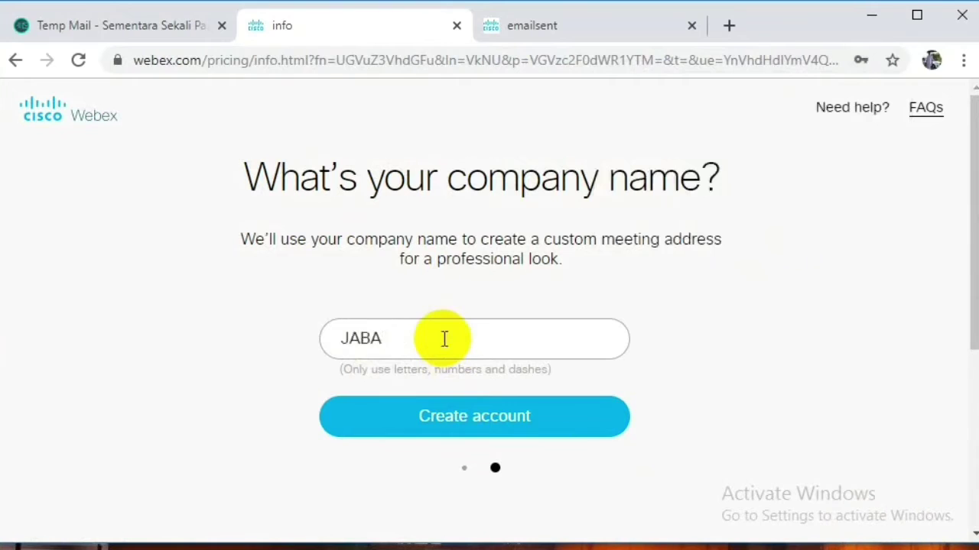
{"action": "left_click", "coordinate": [505, 430]}
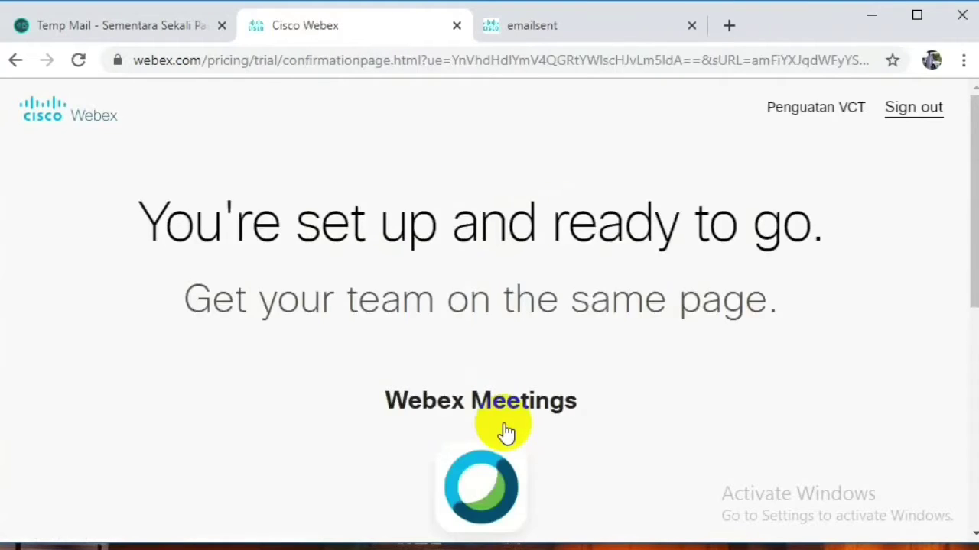
{"action": "scroll", "coordinate": [504, 432], "scroll_direction": "down", "scroll_amount": 2}
Launch Webex Meetings, start a new meeting and set its meeting password.
{"action": "scroll", "coordinate": [504, 431], "scroll_direction": "down", "scroll_amount": 1}
{"action": "left_click", "coordinate": [500, 416]}
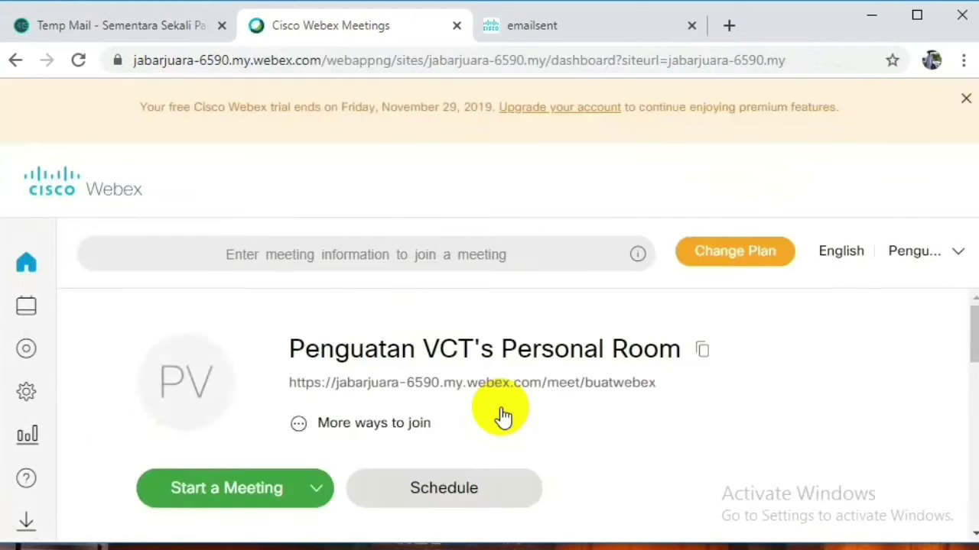
{"action": "left_click", "coordinate": [492, 485]}
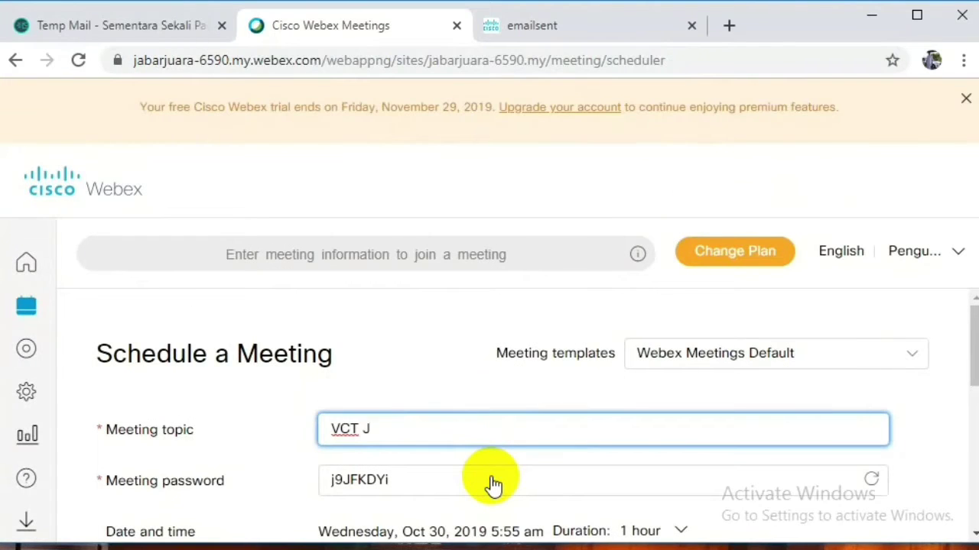
{"action": "left_click", "coordinate": [493, 479]}
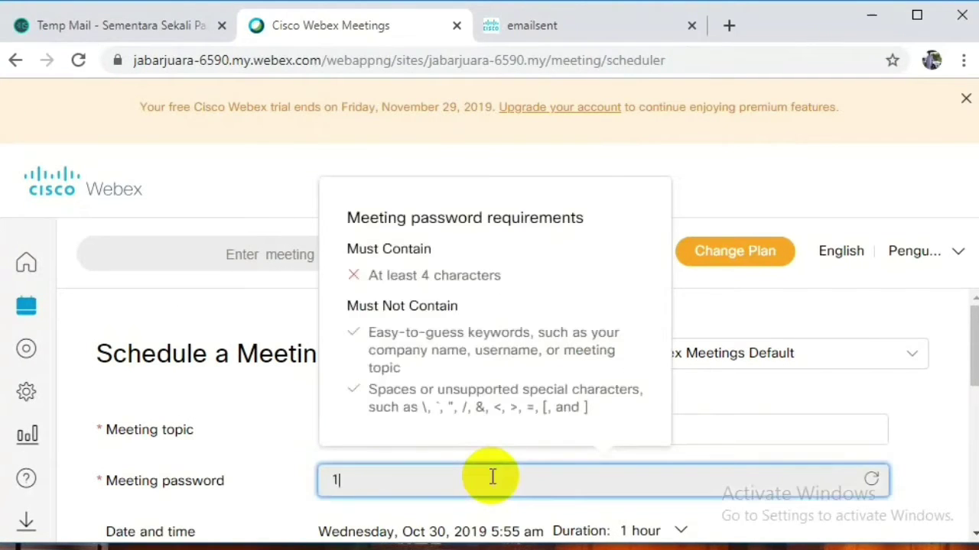
{"action": "left_click", "coordinate": [934, 452]}
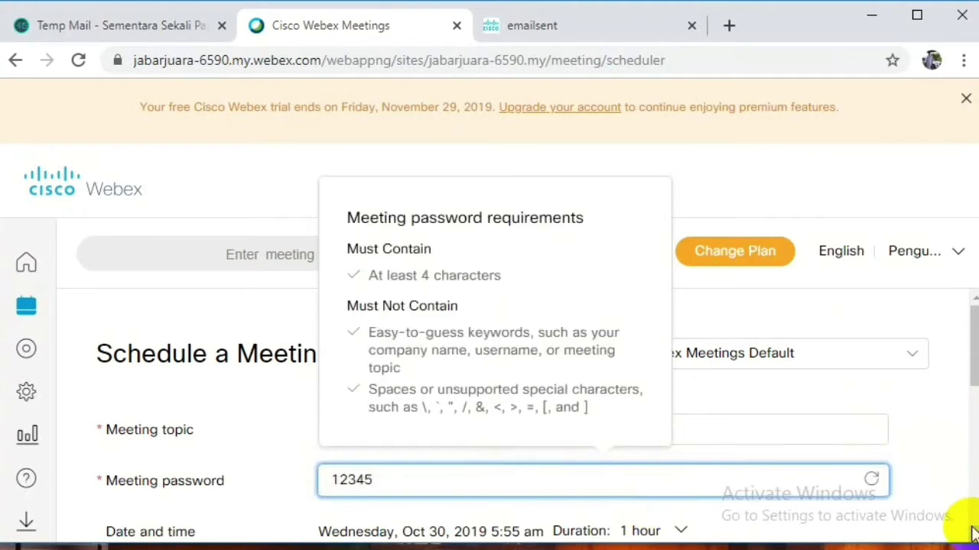
{"action": "scroll", "coordinate": [952, 459], "scroll_direction": "down", "scroll_amount": 2}
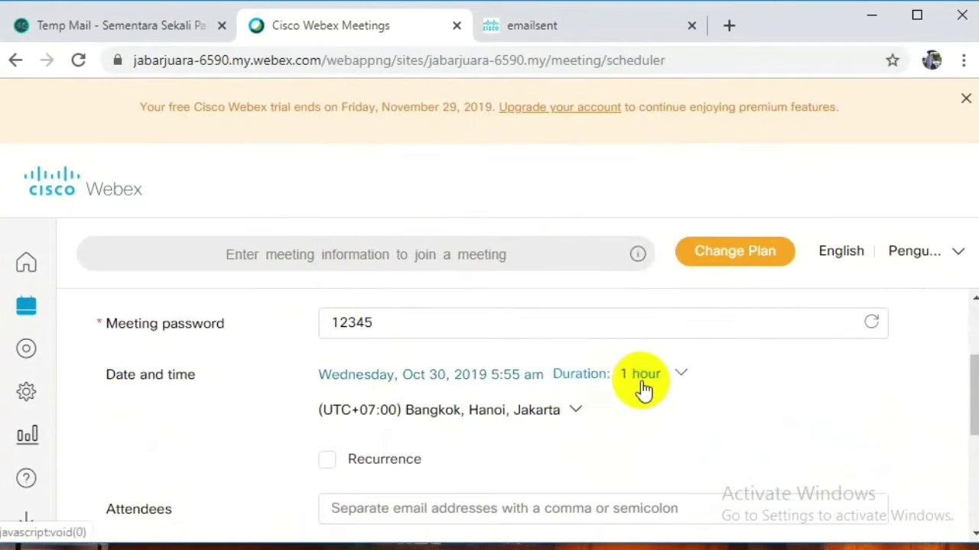
Set the meeting to Thursday, Oct 31, 2019 at 6:55 am with a 24-hour duration.
{"action": "left_click", "coordinate": [395, 373]}
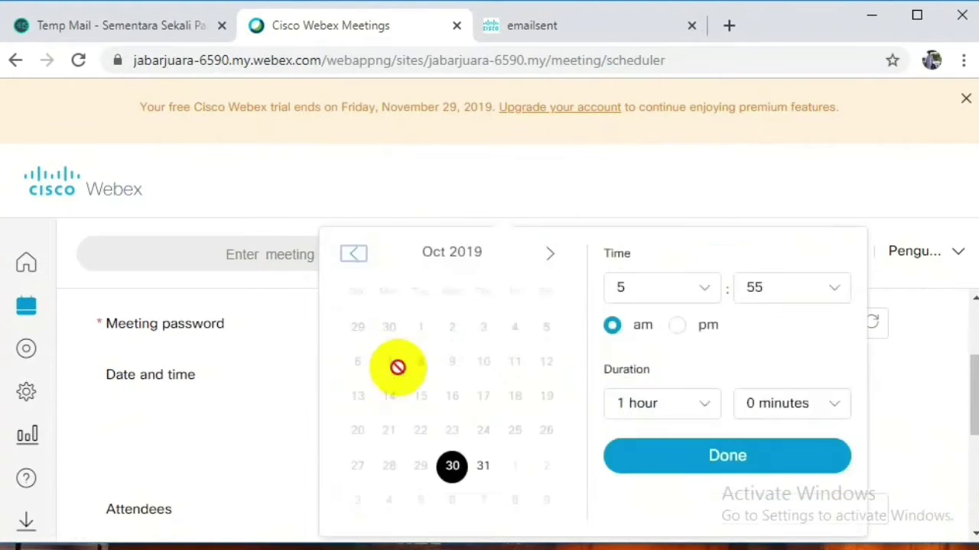
{"action": "left_click", "coordinate": [484, 468]}
{"action": "left_click", "coordinate": [709, 285]}
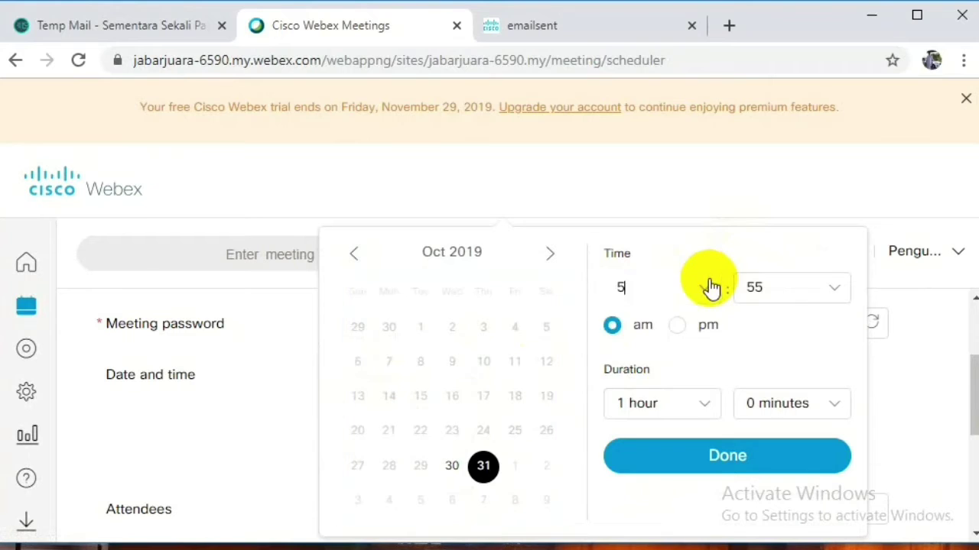
{"action": "left_click", "coordinate": [620, 516]}
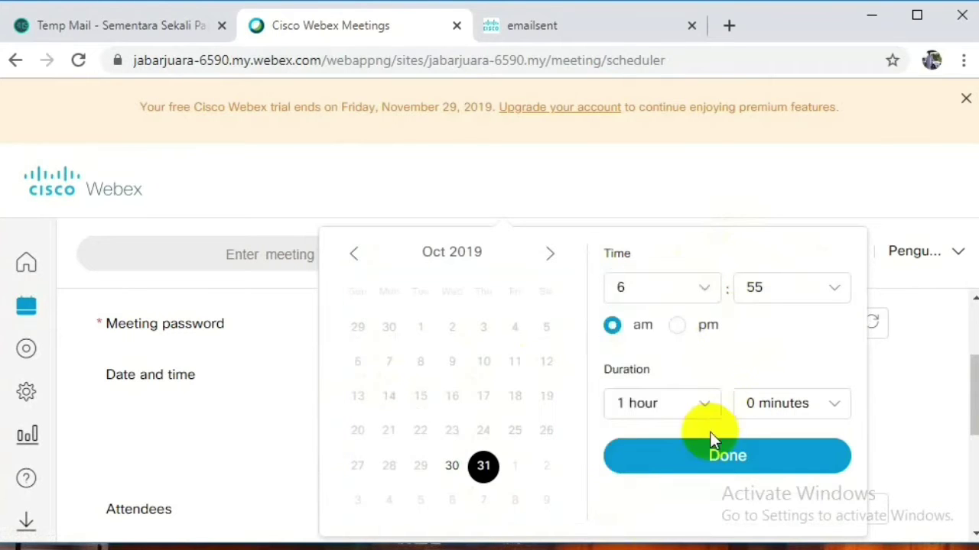
{"action": "left_click", "coordinate": [702, 406]}
{"action": "scroll", "coordinate": [714, 348], "scroll_direction": "down", "scroll_amount": 3}
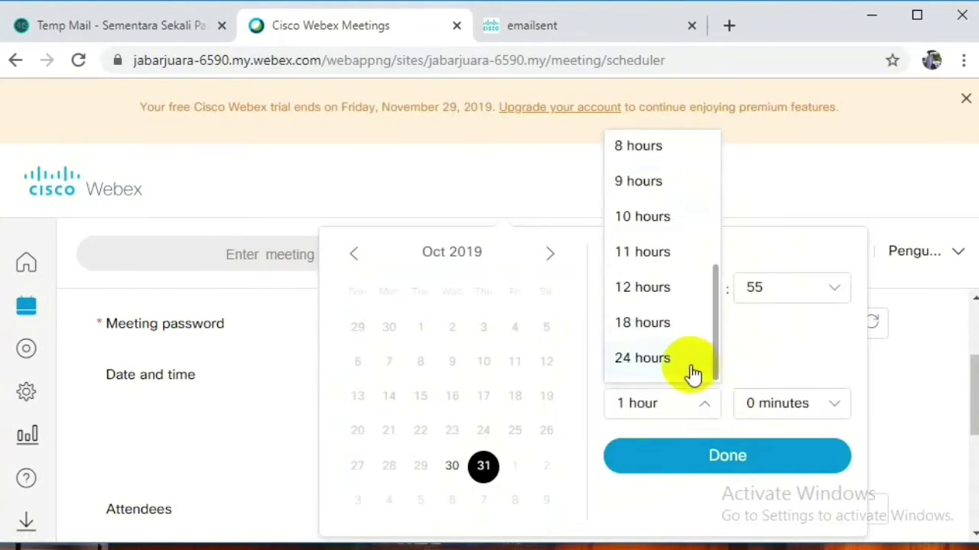
{"action": "left_click", "coordinate": [692, 359]}
{"action": "left_click", "coordinate": [732, 464]}
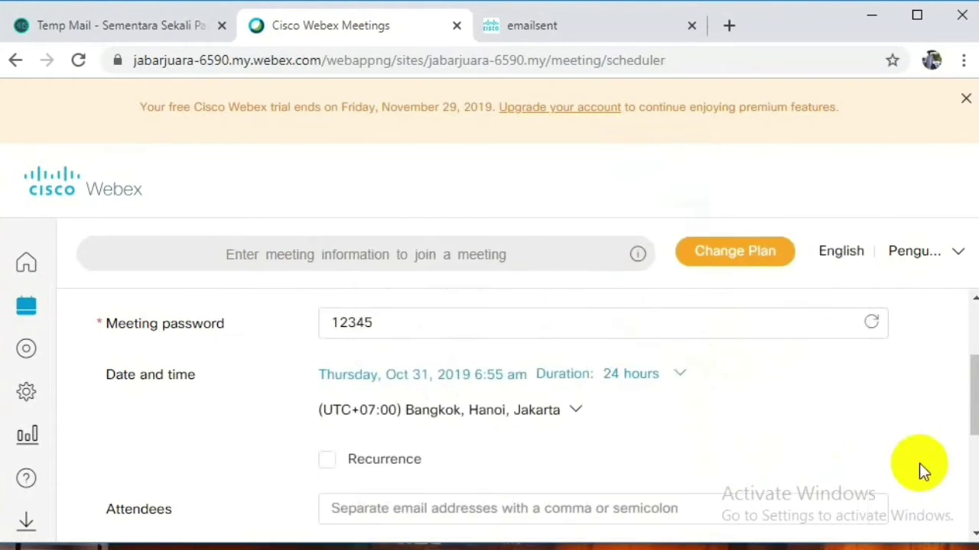
Make the meeting recur daily and schedule it.
{"action": "left_click", "coordinate": [329, 460]}
{"action": "scroll", "coordinate": [955, 527], "scroll_direction": "down", "scroll_amount": 3}
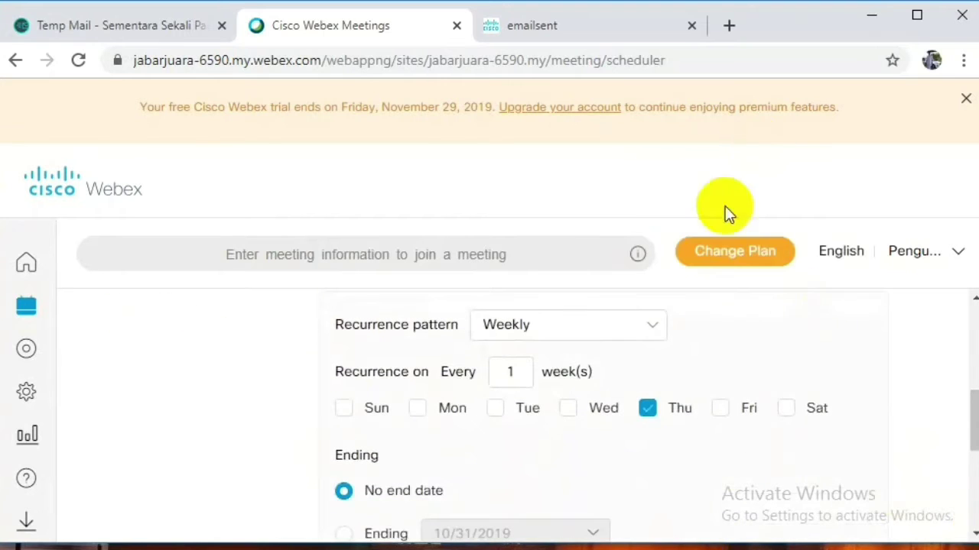
{"action": "left_click", "coordinate": [655, 330]}
{"action": "left_click", "coordinate": [617, 383]}
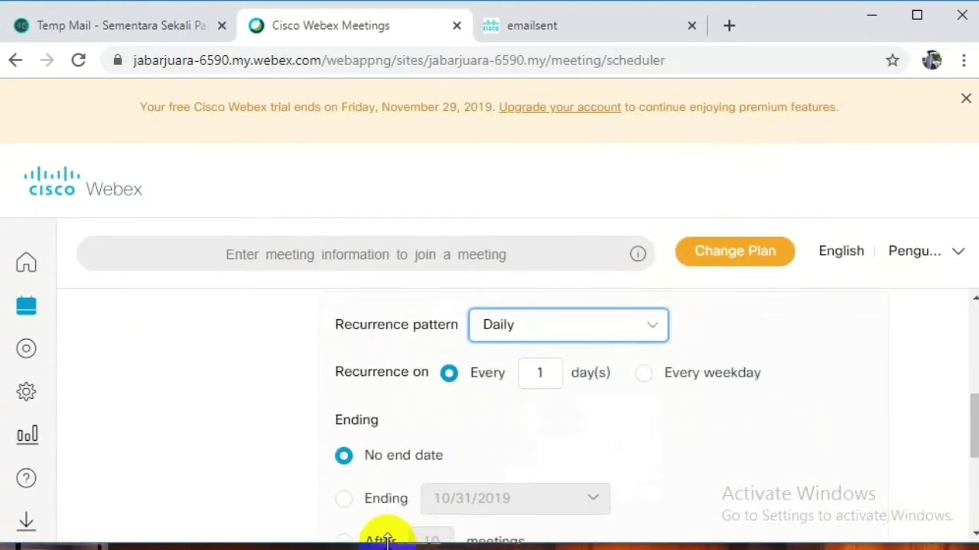
{"action": "scroll", "coordinate": [970, 534], "scroll_direction": "down", "scroll_amount": 3}
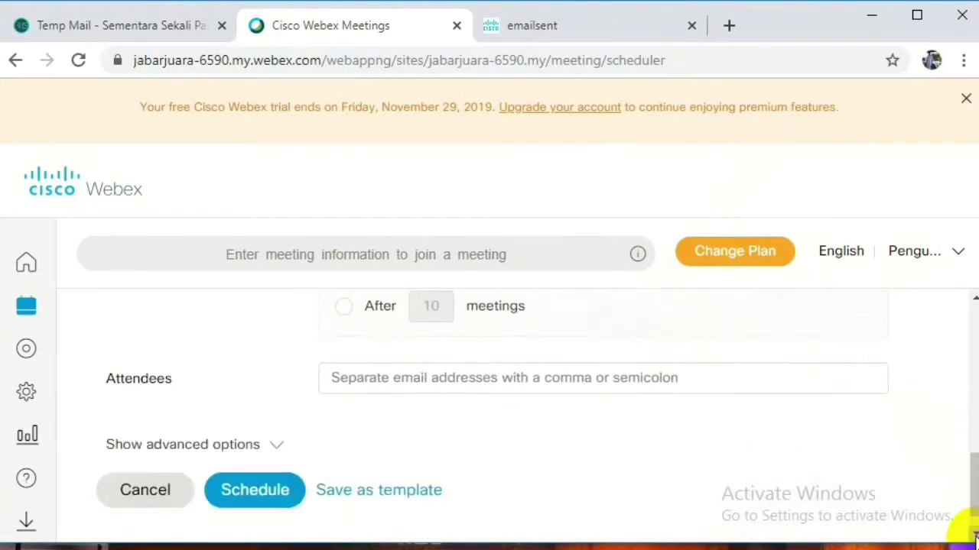
{"action": "left_click", "coordinate": [264, 496]}
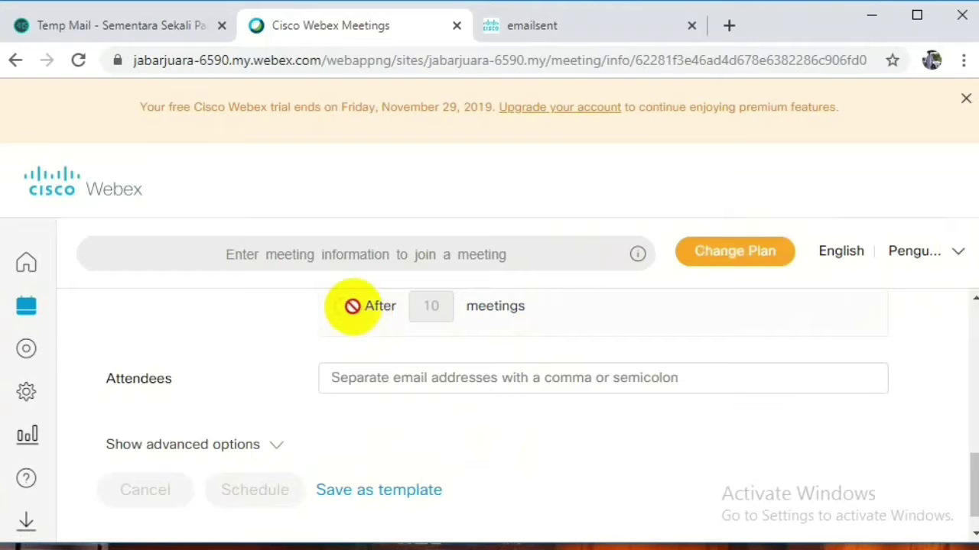
Exit and reload the crashed Webex page, then copy the VCT JABAR meeting details.
{"action": "left_click", "coordinate": [652, 275]}
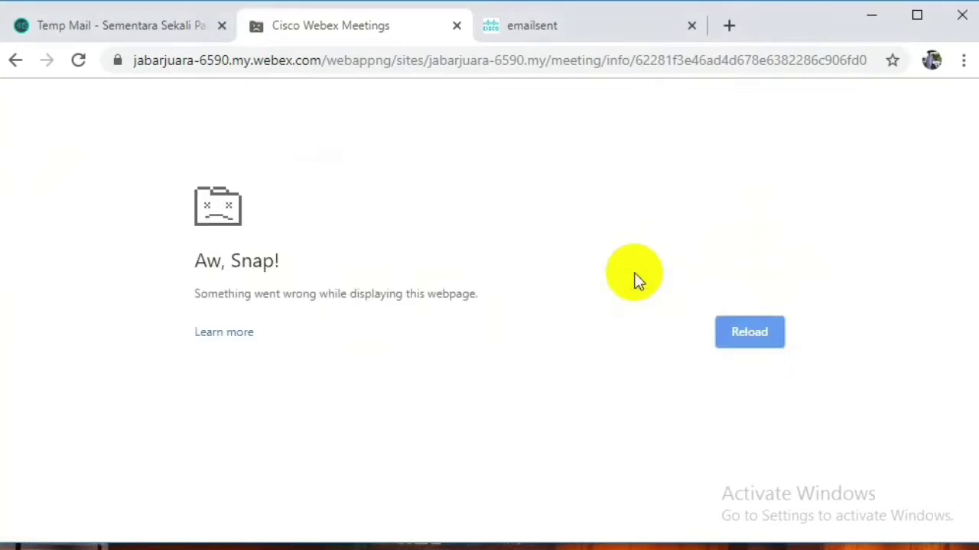
{"action": "left_click", "coordinate": [80, 61]}
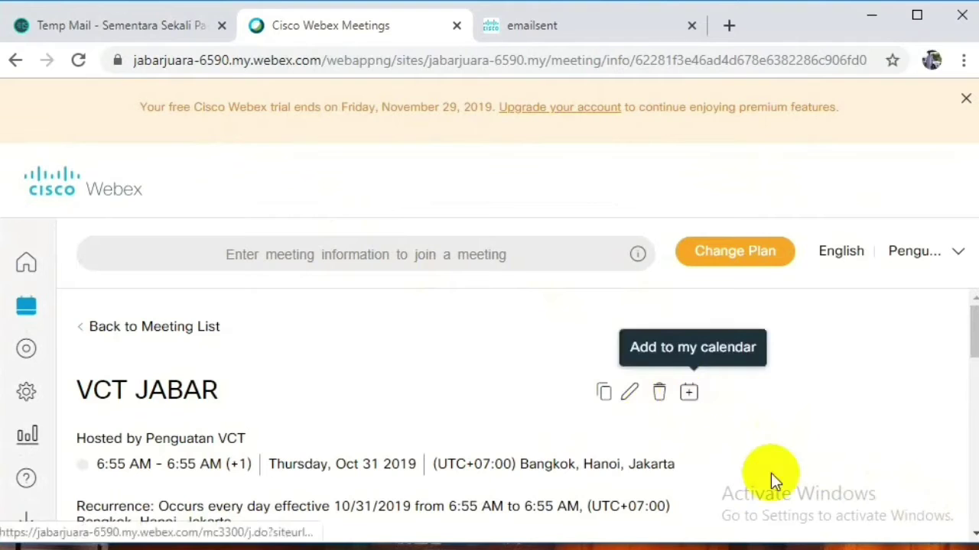
{"action": "scroll", "coordinate": [974, 536], "scroll_direction": "down", "scroll_amount": 1}
{"action": "left_click", "coordinate": [974, 534]}
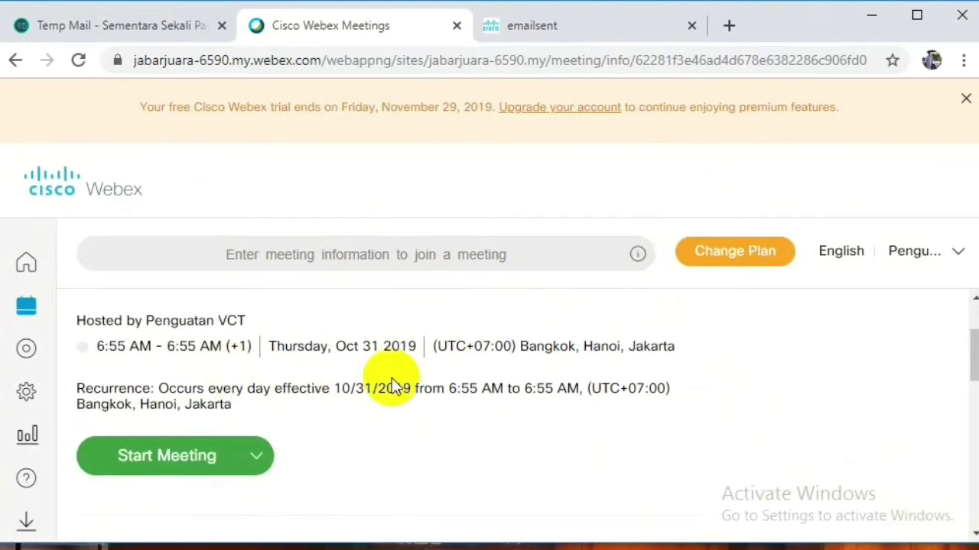
{"action": "left_click", "coordinate": [974, 299]}
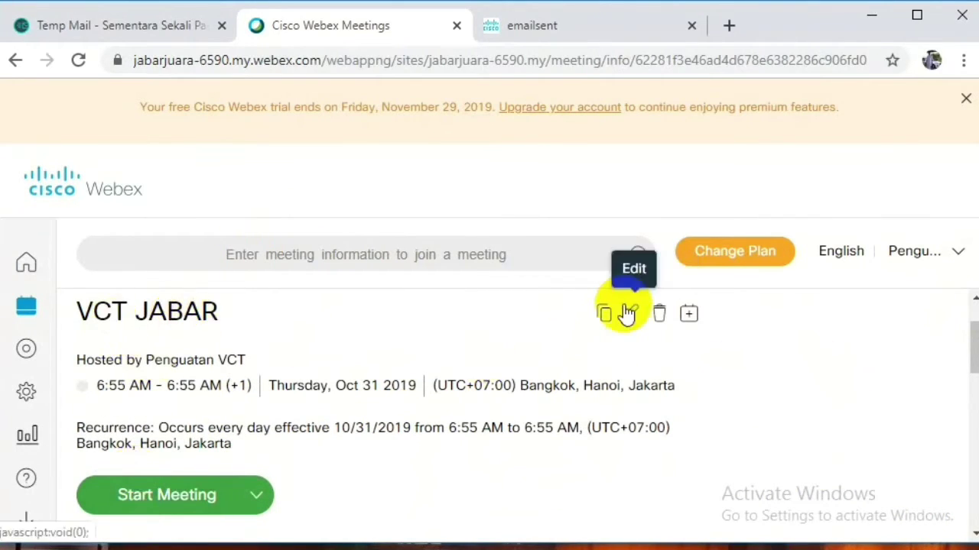
{"action": "left_click", "coordinate": [604, 321]}
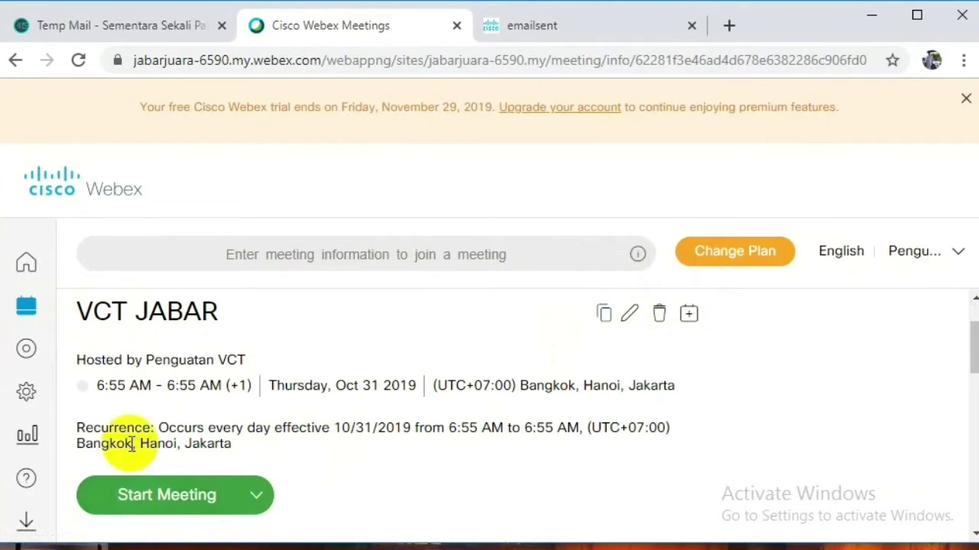
{"action": "left_click", "coordinate": [570, 23]}
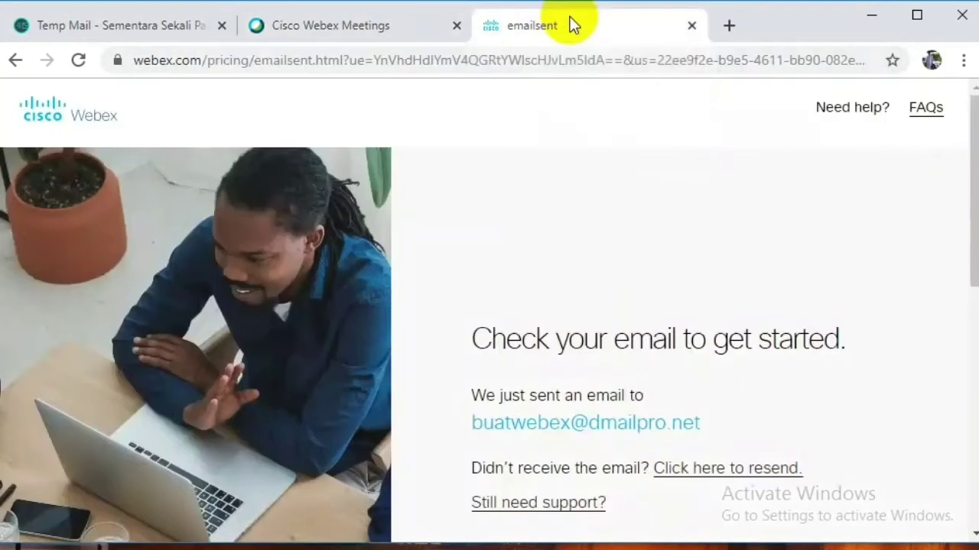
Check the copied meeting details in a Google search, then start the VCT JABAR meeting.
{"action": "left_click", "coordinate": [691, 27]}
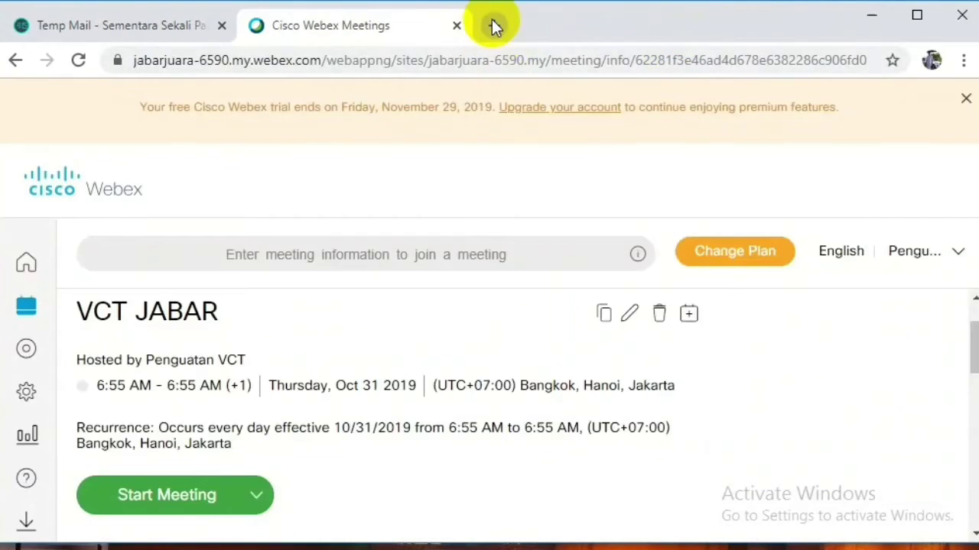
{"action": "left_click", "coordinate": [493, 25]}
{"action": "key", "text": "ctrl+v"}
{"action": "key", "text": "Return"}
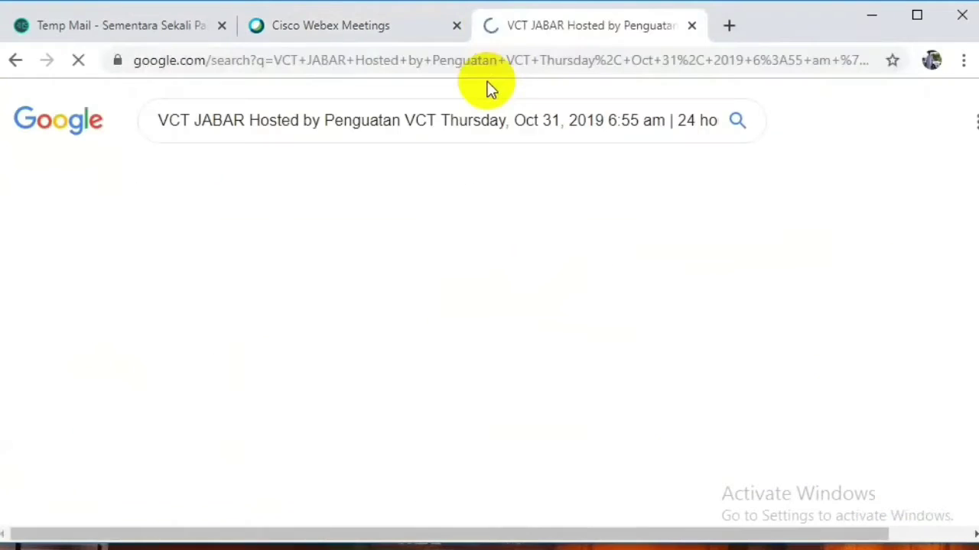
{"action": "left_click", "coordinate": [692, 26]}
{"action": "left_click", "coordinate": [218, 507]}
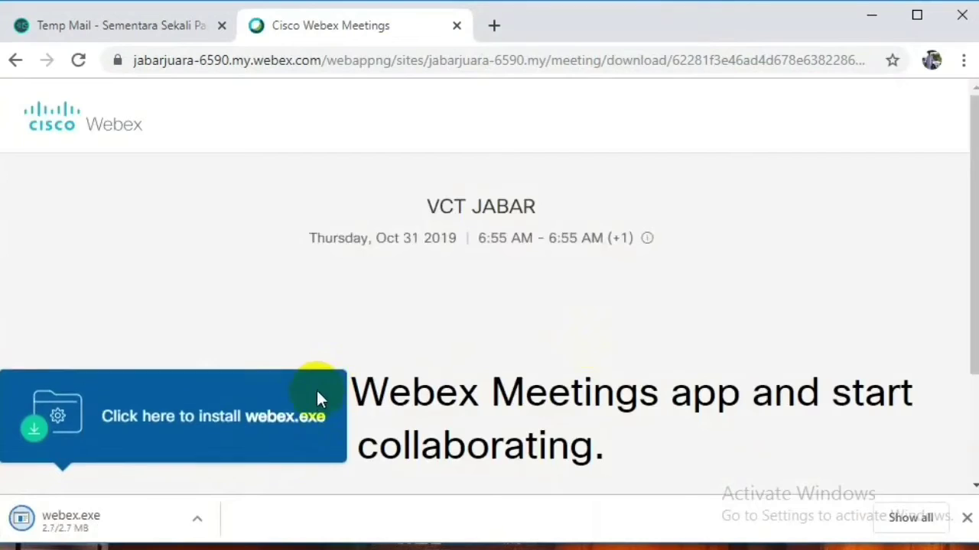
Run the downloaded webex.exe installer and return to the VCT JABAR meeting list.
{"action": "left_click", "coordinate": [973, 476]}
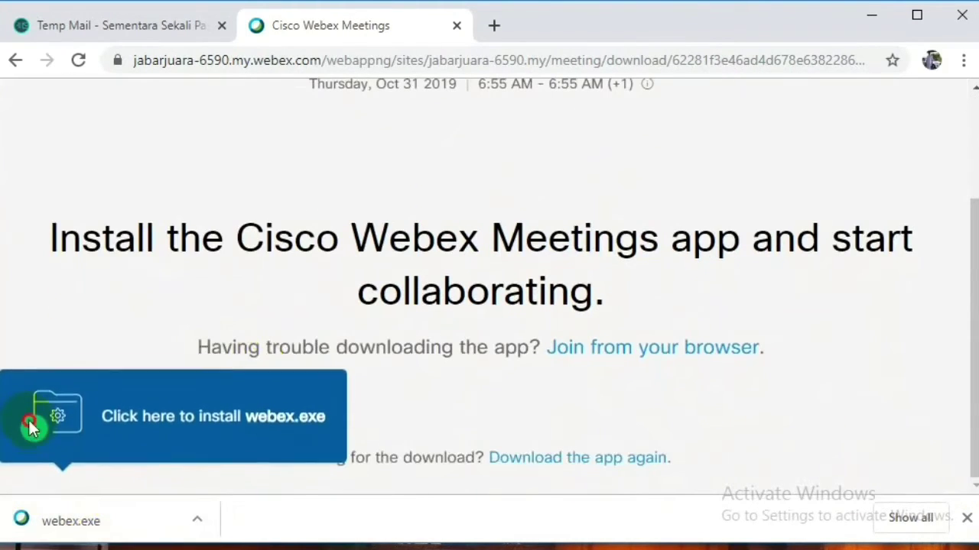
{"action": "left_click", "coordinate": [152, 522]}
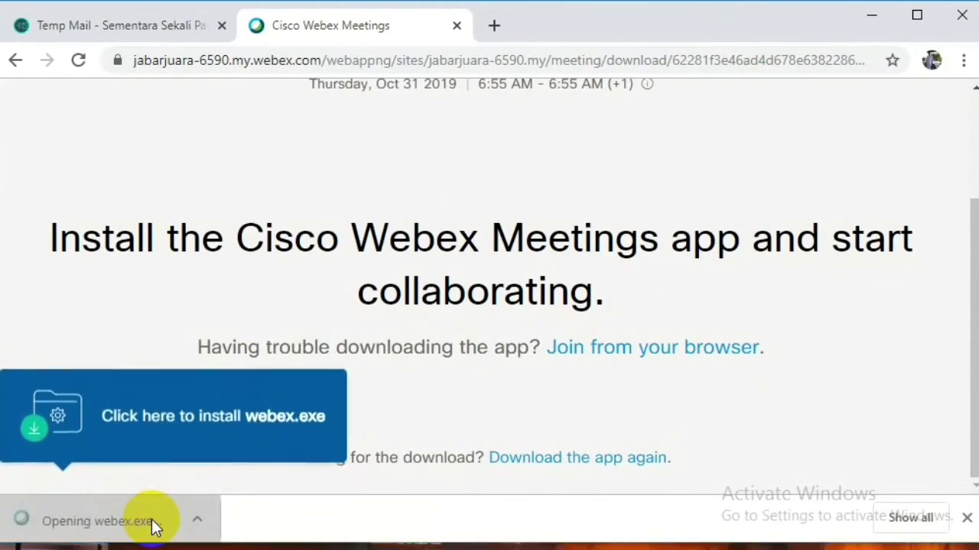
{"action": "left_click", "coordinate": [584, 304]}
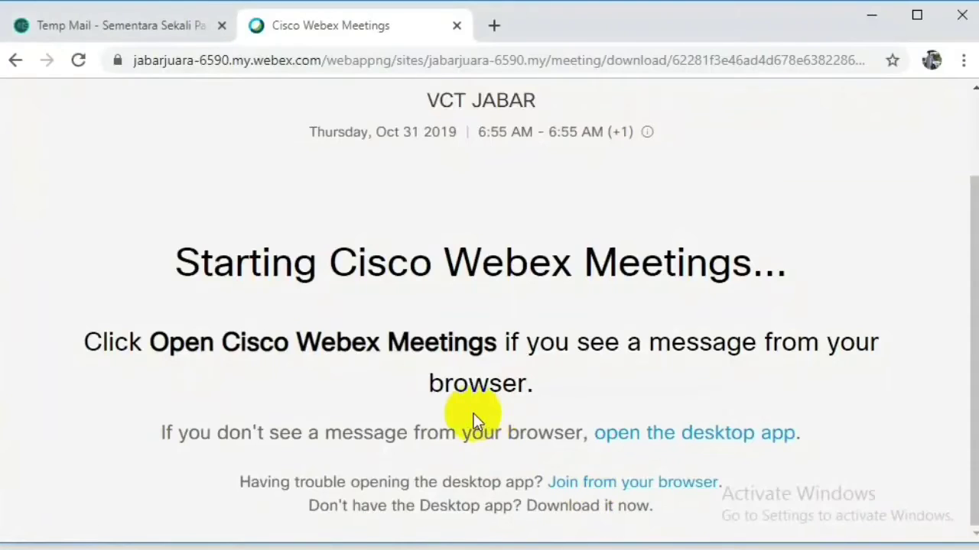
{"action": "left_click", "coordinate": [16, 61]}
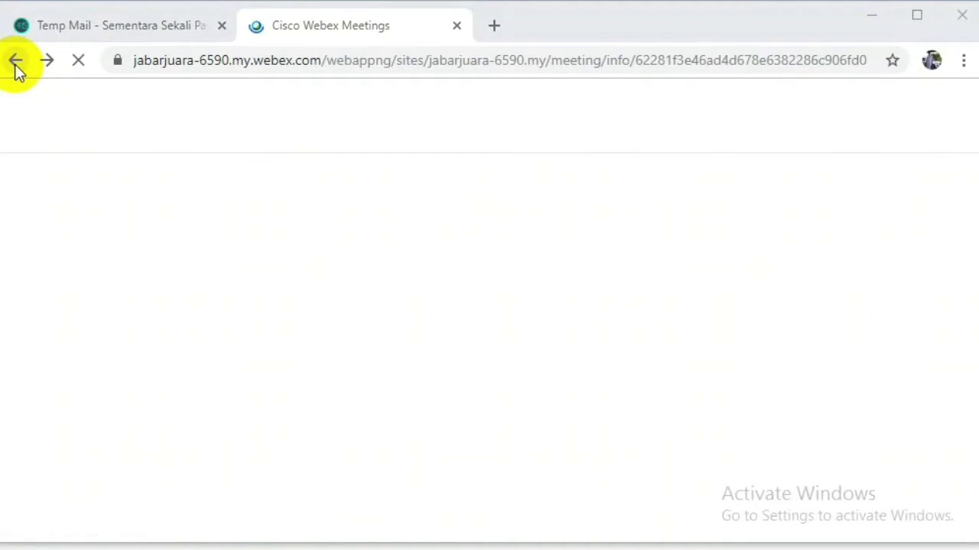
{"action": "left_click", "coordinate": [111, 326]}
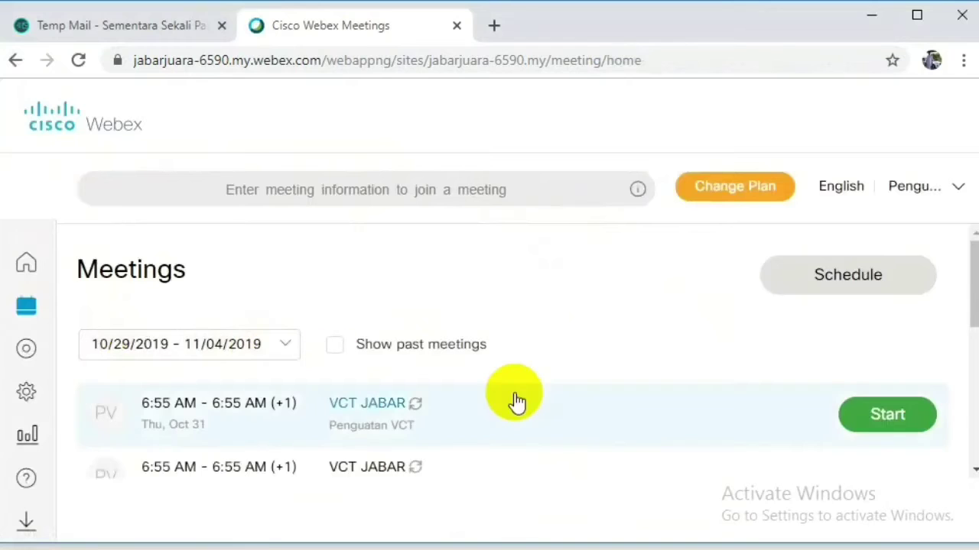
Open the VCT JABAR meeting's details and scroll to Meeting Information.
{"action": "left_click", "coordinate": [305, 413]}
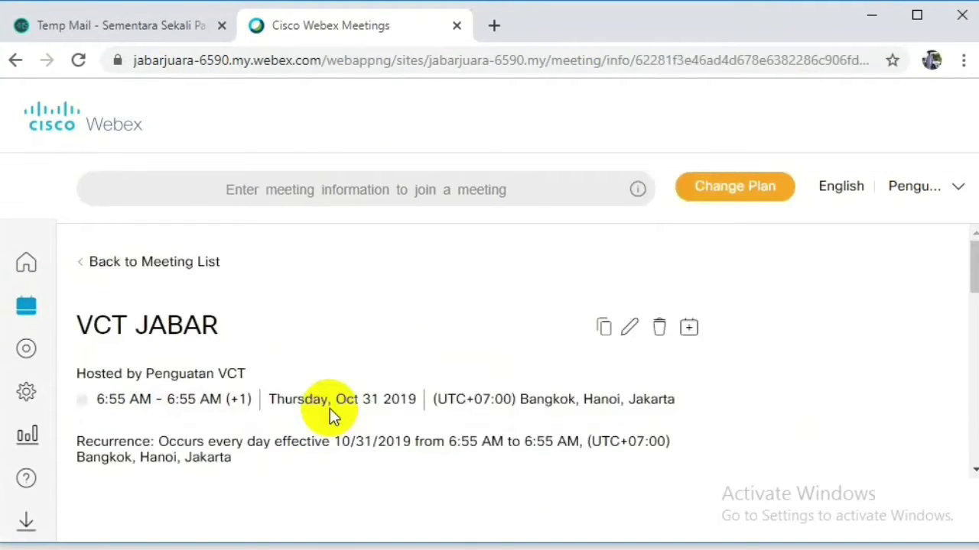
{"action": "left_click", "coordinate": [955, 190]}
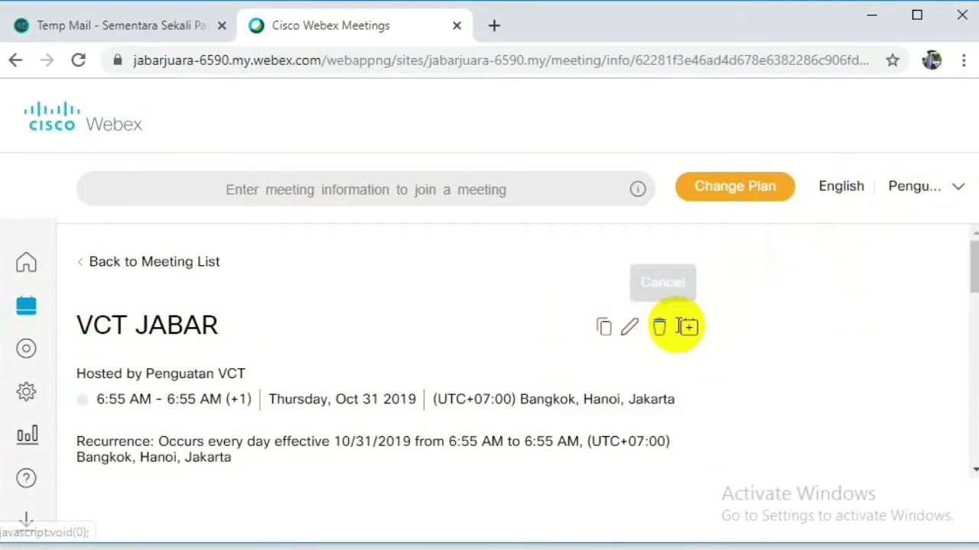
{"action": "scroll", "coordinate": [513, 366], "scroll_direction": "down", "scroll_amount": 4}
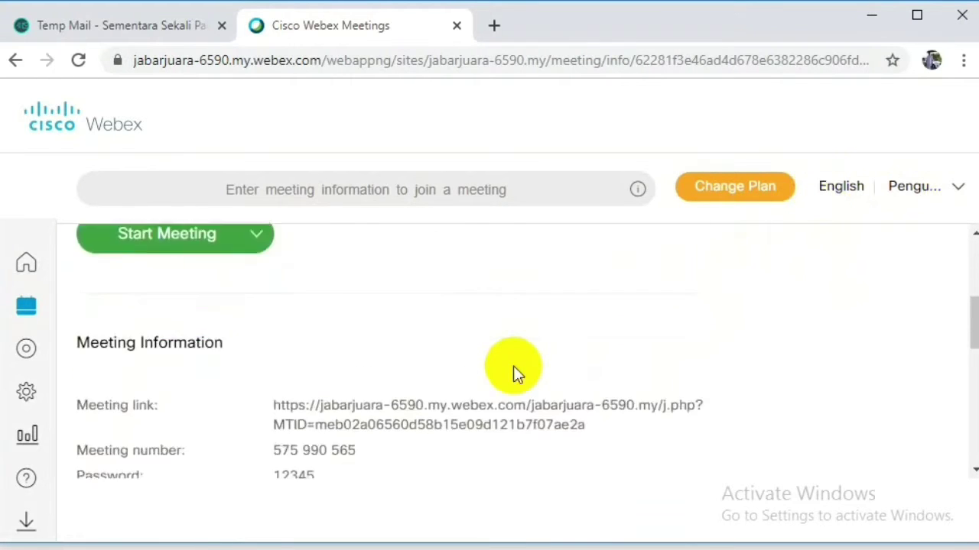
{"action": "scroll", "coordinate": [513, 366], "scroll_direction": "down", "scroll_amount": 1}
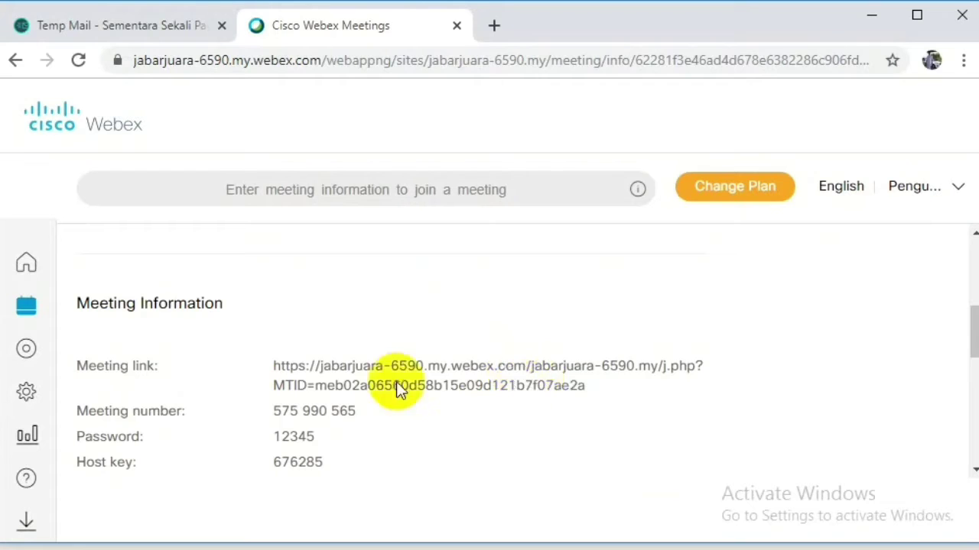
Select and copy the VCT JABAR meeting link.
{"action": "triple_click", "coordinate": [320, 391]}
{"action": "left_click", "coordinate": [306, 391]}
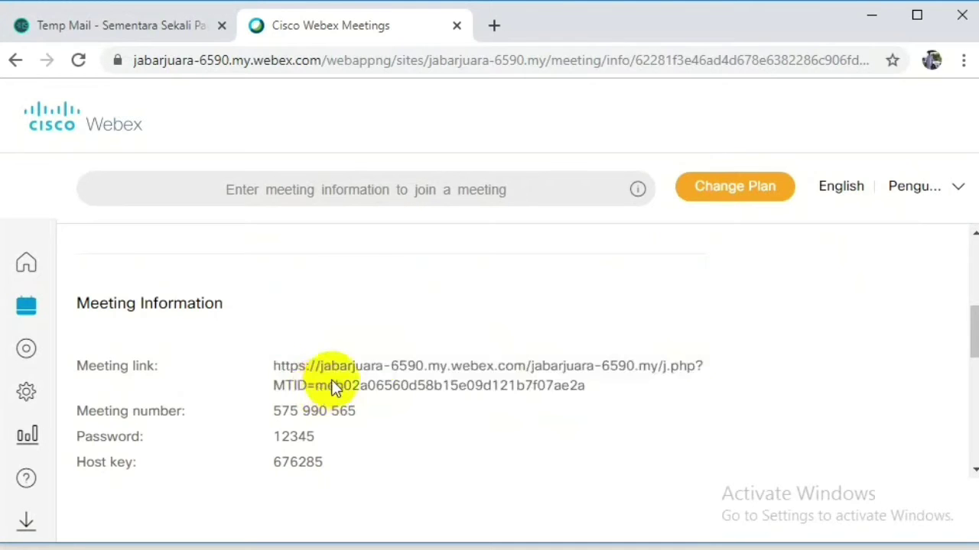
{"action": "triple_click", "coordinate": [315, 422]}
{"action": "left_click", "coordinate": [315, 422]}
{"action": "triple_click", "coordinate": [391, 382]}
{"action": "right_click", "coordinate": [391, 382]}
{"action": "left_click", "coordinate": [416, 401]}
{"action": "left_click", "coordinate": [416, 399]}
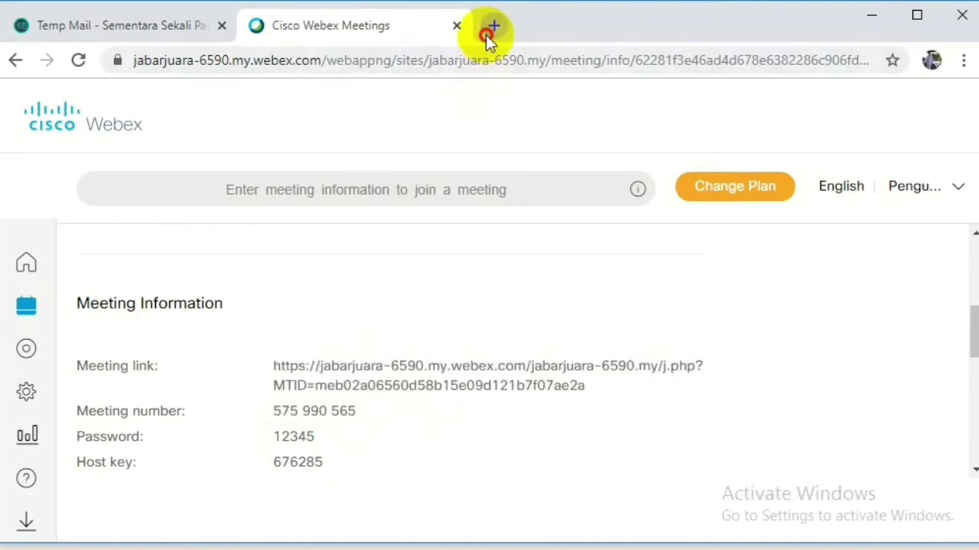
{"action": "left_click", "coordinate": [487, 35]}
Shorten the Webex meeting link on gg.gg with the custom alias VCT JABAR.
{"action": "type", "text": "GG"}
{"action": "key", "text": "Return"}
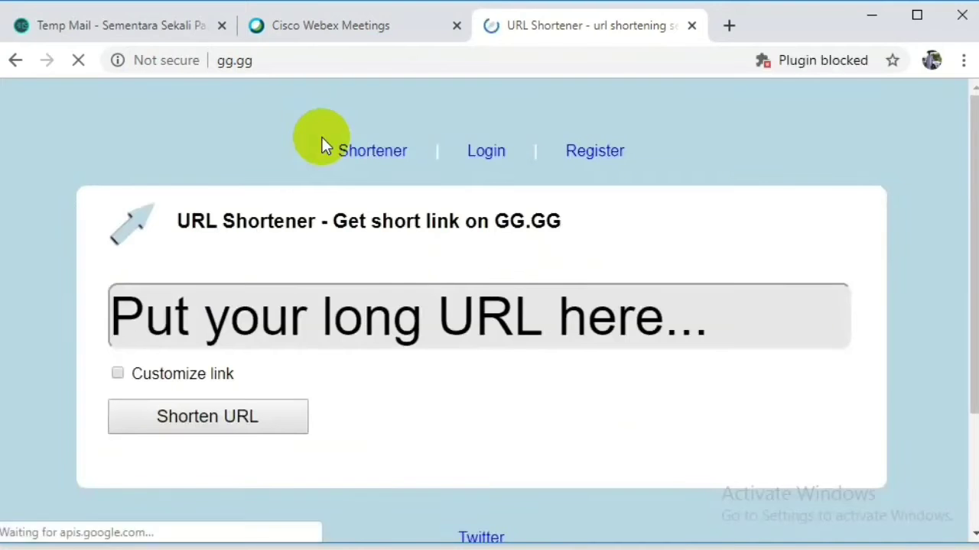
{"action": "left_click", "coordinate": [360, 319]}
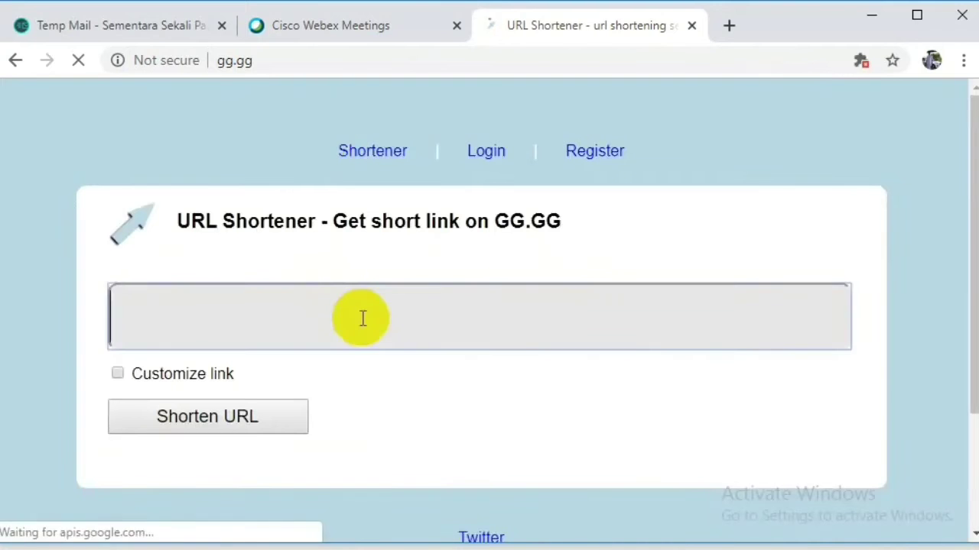
{"action": "key", "text": "ctrl+v"}
{"action": "left_click", "coordinate": [117, 373]}
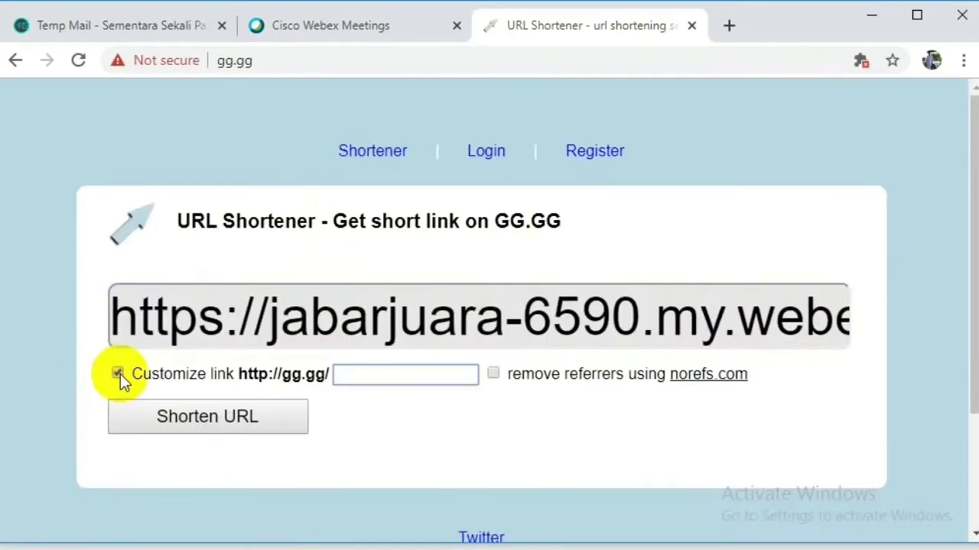
{"action": "type", "text": "VCT"}
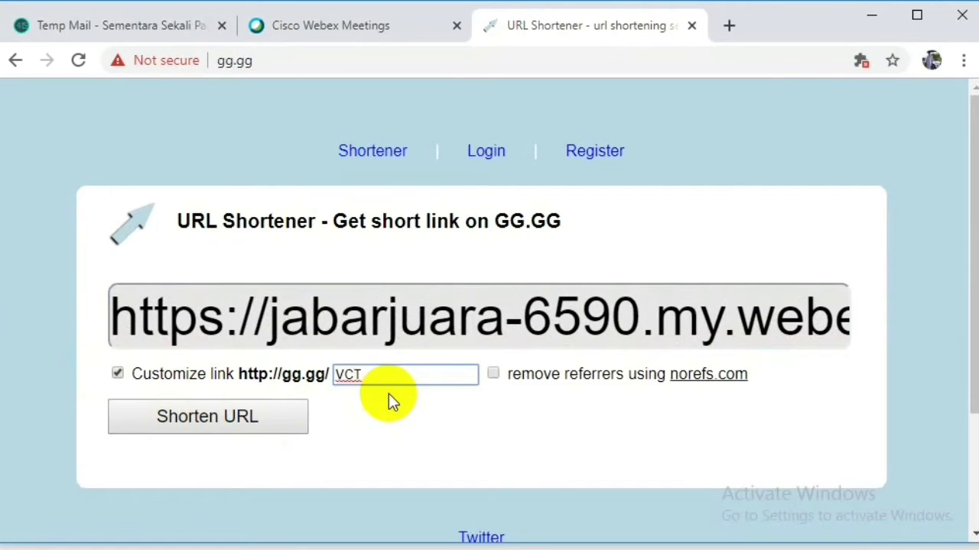
{"action": "type", "text": " JABAR"}
{"action": "left_click", "coordinate": [494, 374]}
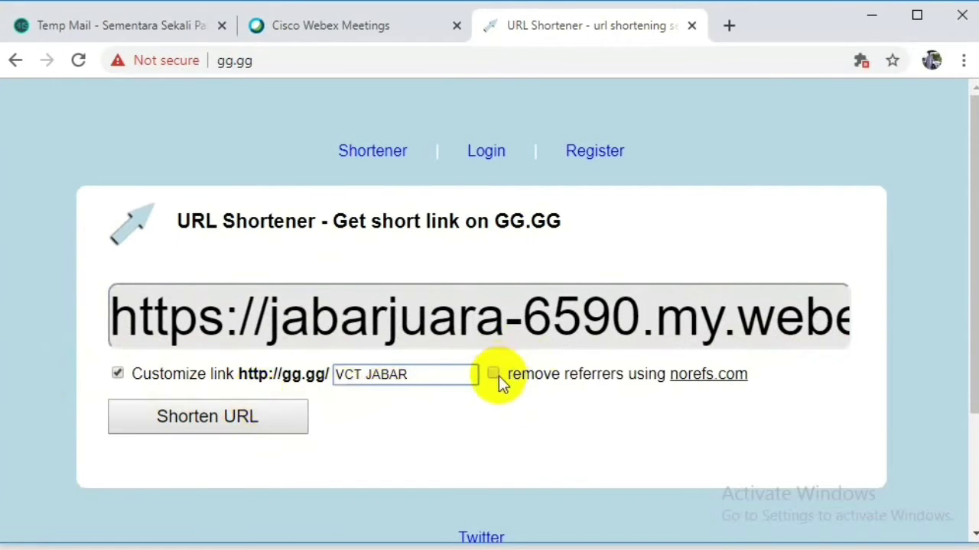
{"action": "left_click", "coordinate": [251, 416]}
{"action": "scroll", "coordinate": [251, 417], "scroll_direction": "down", "scroll_amount": 3}
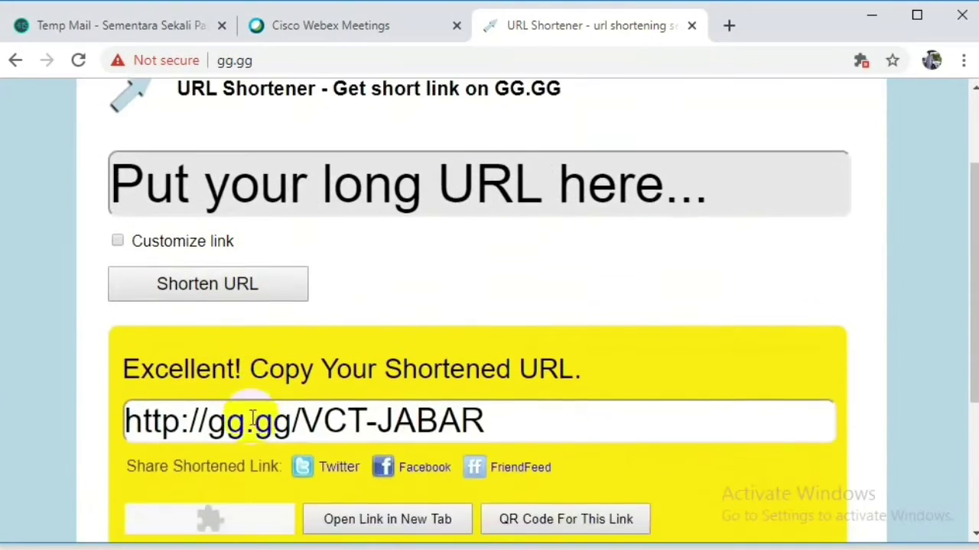
{"action": "left_click", "coordinate": [507, 457]}
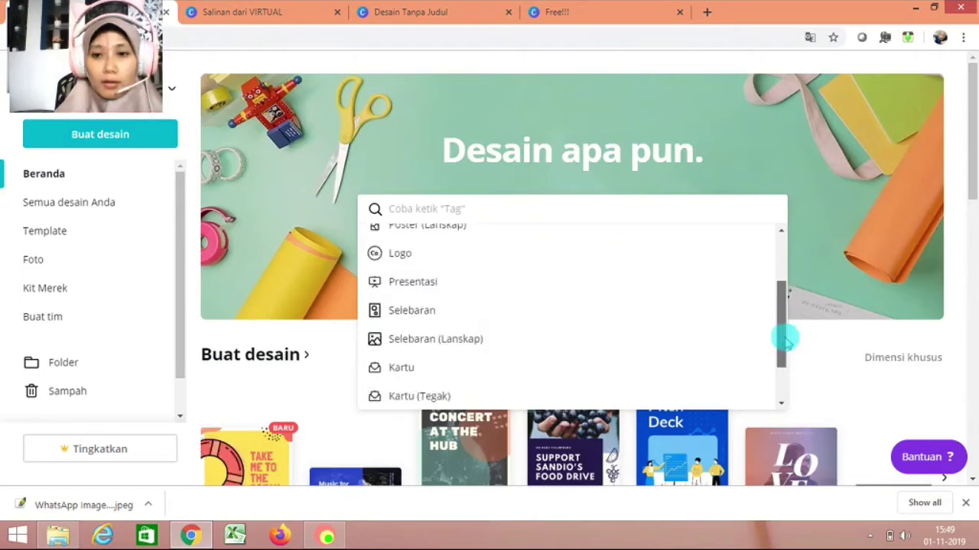
{"action": "left_click_drag", "start_coordinate": [790, 339], "coordinate": [793, 255]}
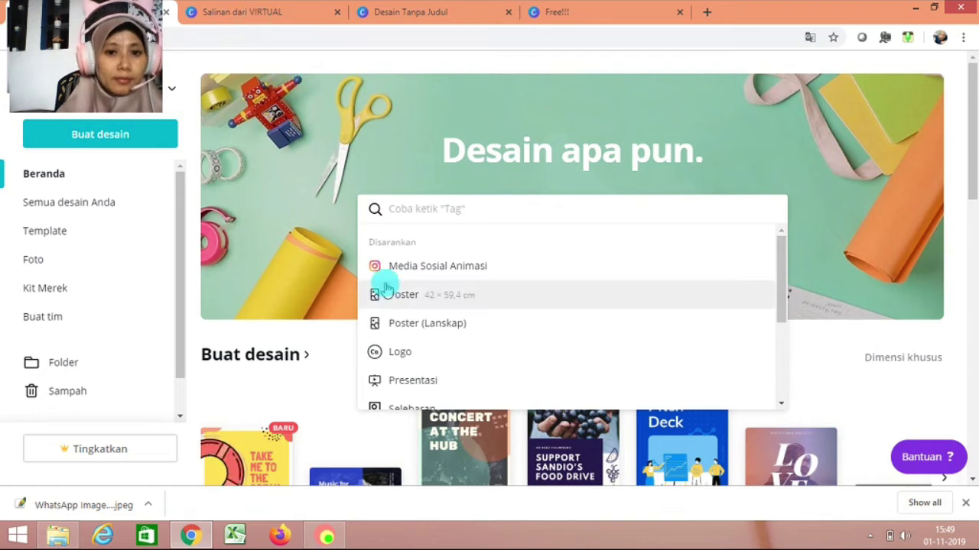
Create a new poster design, then move through the open Canva designs to the Free!!! poster.
{"action": "left_click", "coordinate": [394, 295]}
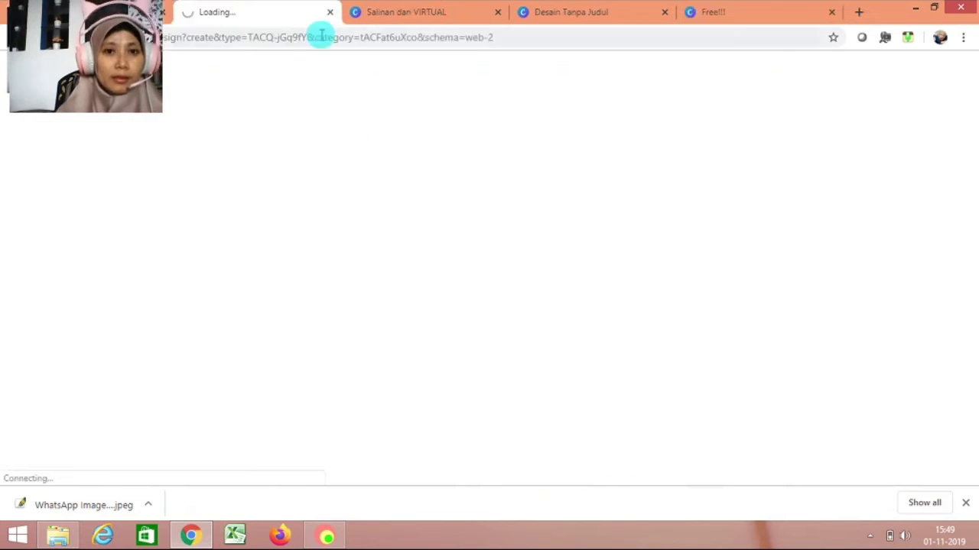
{"action": "left_click", "coordinate": [436, 12]}
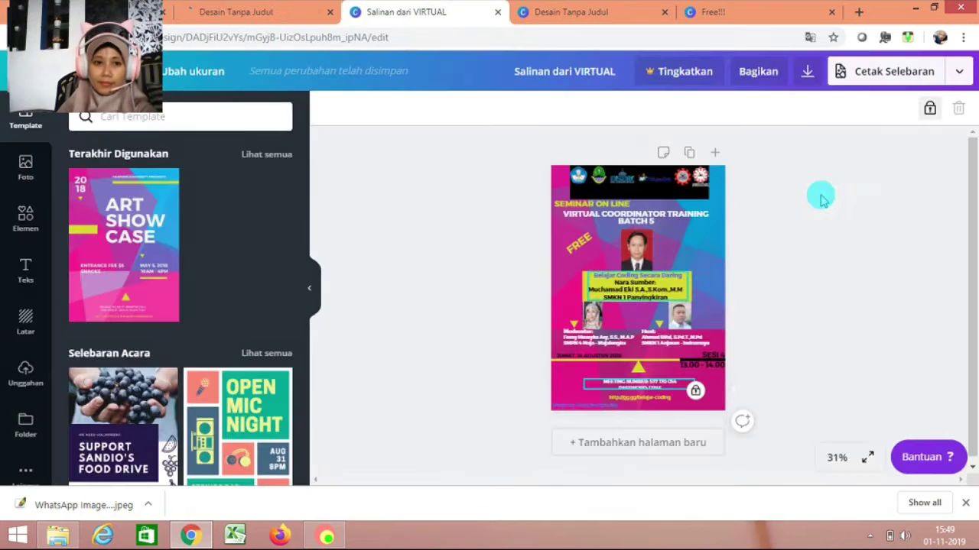
{"action": "left_click", "coordinate": [575, 14]}
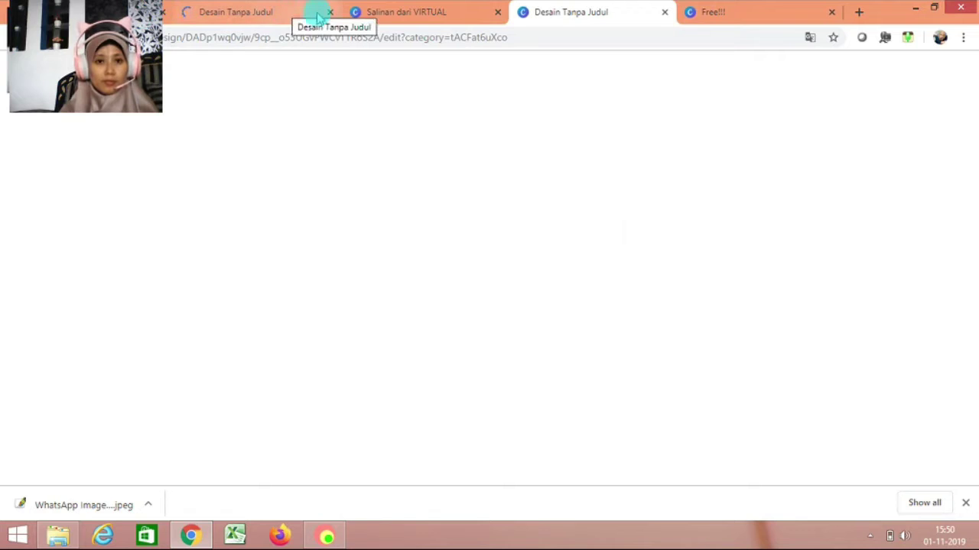
{"action": "left_click", "coordinate": [728, 14]}
{"action": "left_click", "coordinate": [604, 19]}
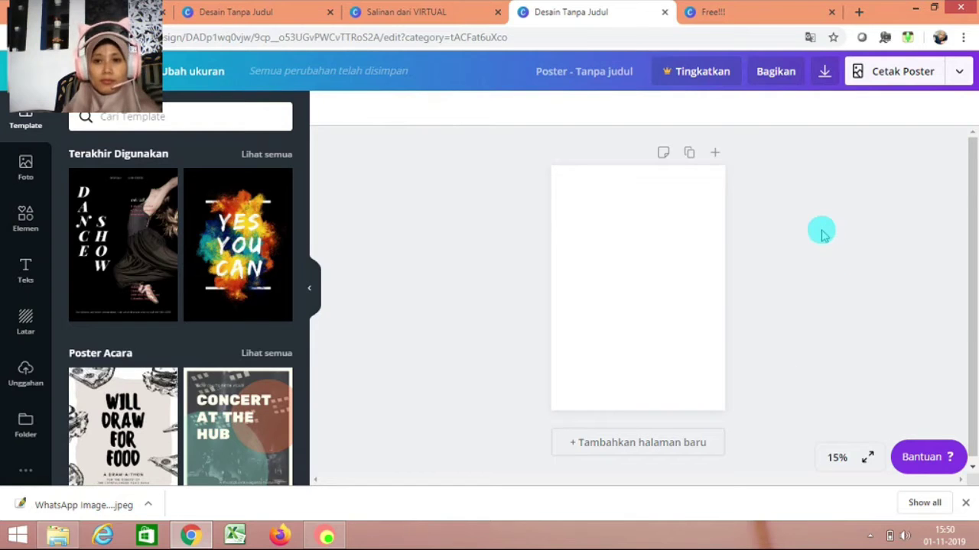
{"action": "left_click", "coordinate": [740, 14]}
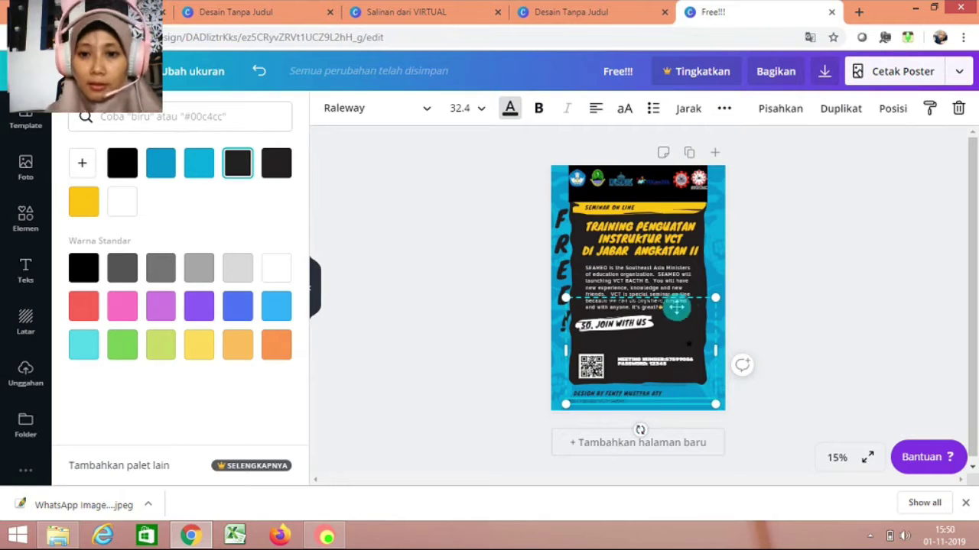
Nudge the poster's text box slightly right and down, then select the outlined element.
{"action": "left_click_drag", "start_coordinate": [674, 309], "coordinate": [676, 312]}
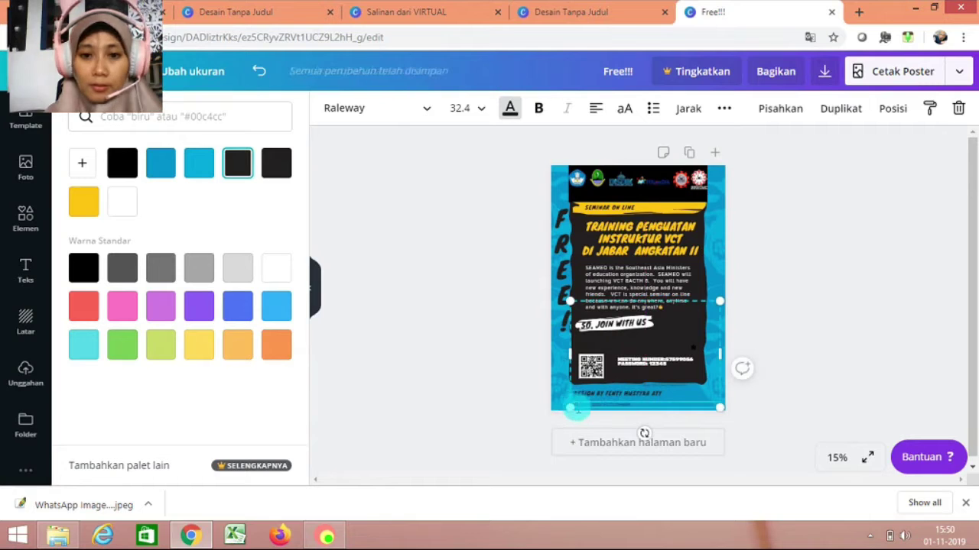
{"action": "left_click", "coordinate": [630, 412]}
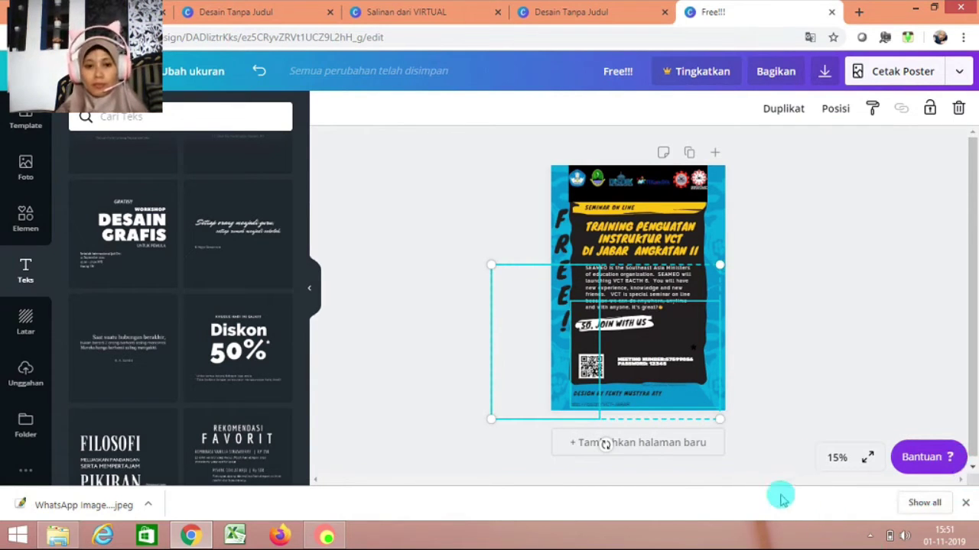
{"action": "left_click", "coordinate": [837, 460]}
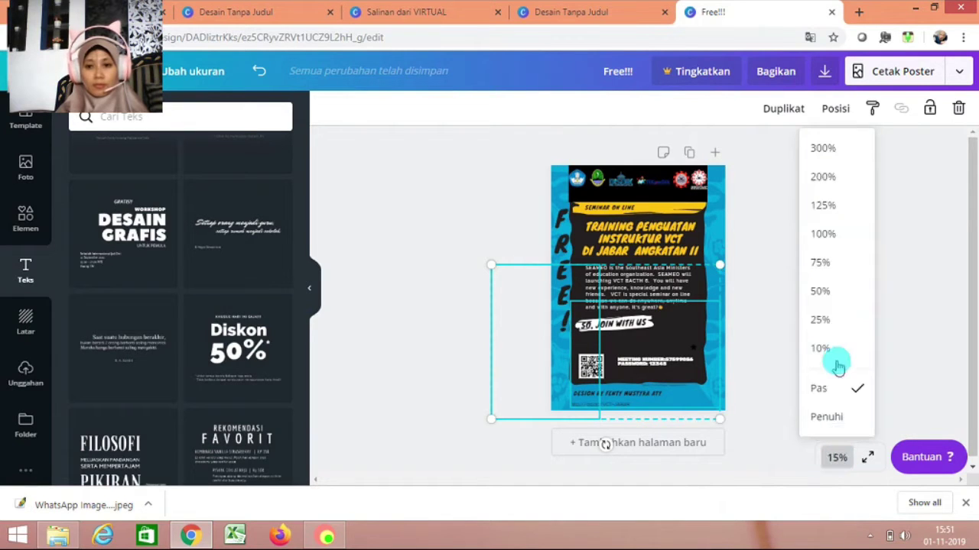
Zoom the poster to 50% and drag the gg.gg link text up off the blue footer band.
{"action": "left_click", "coordinate": [837, 272]}
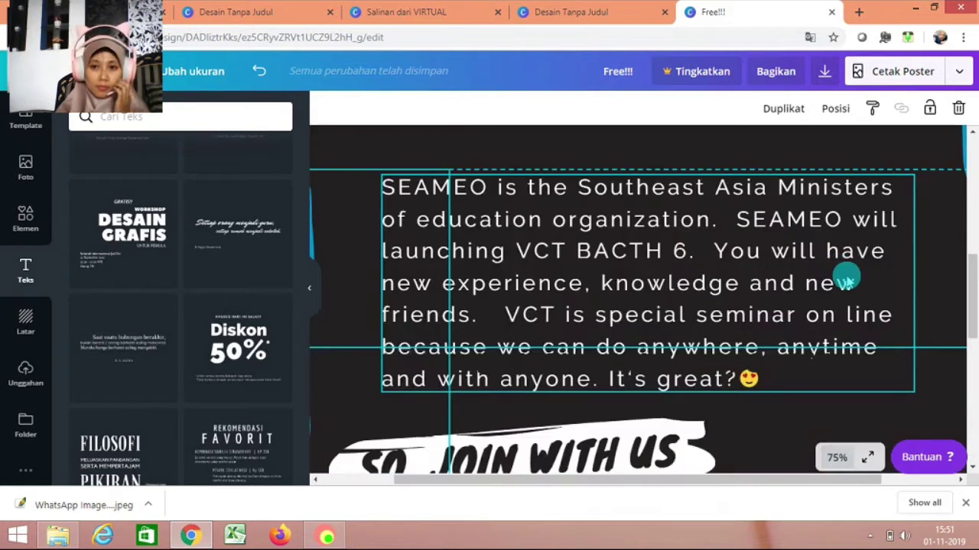
{"action": "left_click_drag", "start_coordinate": [968, 305], "coordinate": [973, 400]}
{"action": "left_click", "coordinate": [585, 341]}
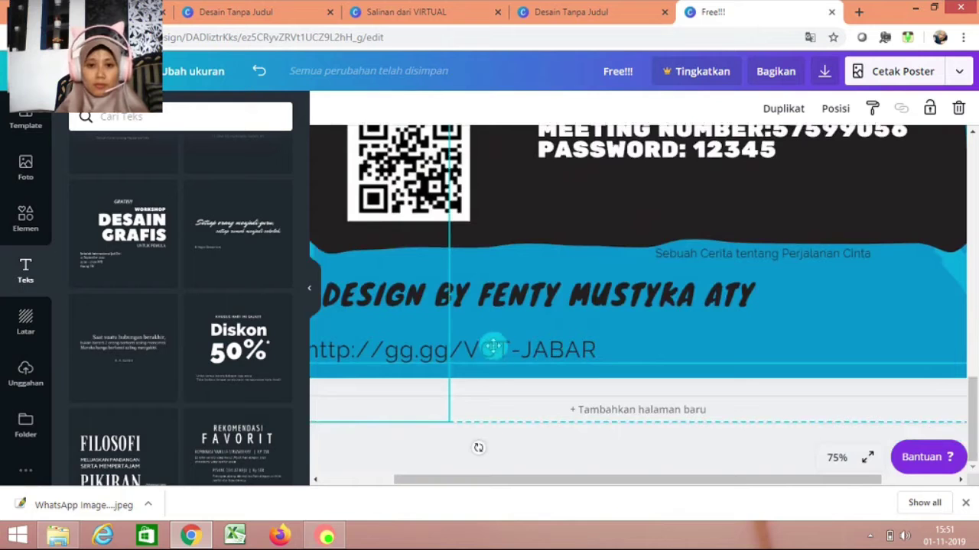
{"action": "left_click", "coordinate": [837, 458]}
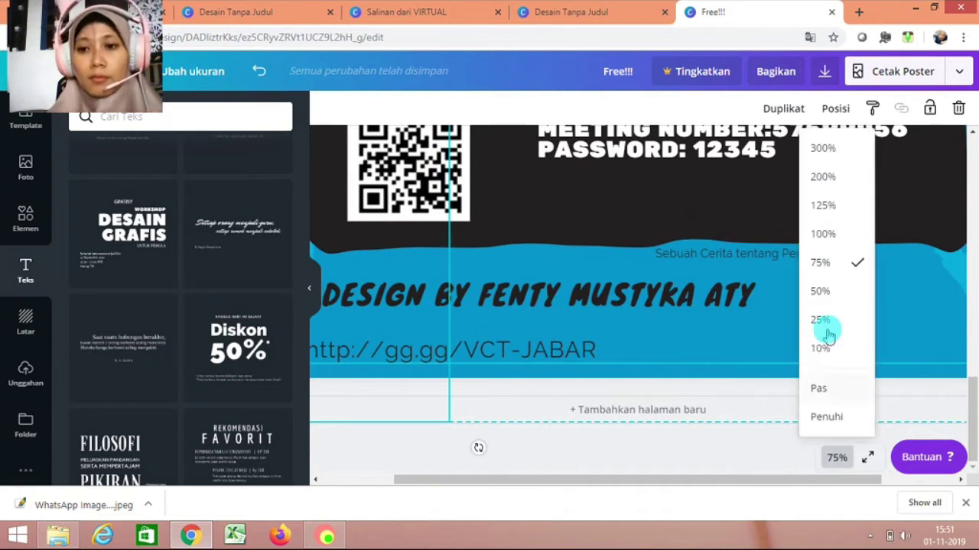
{"action": "left_click", "coordinate": [820, 291]}
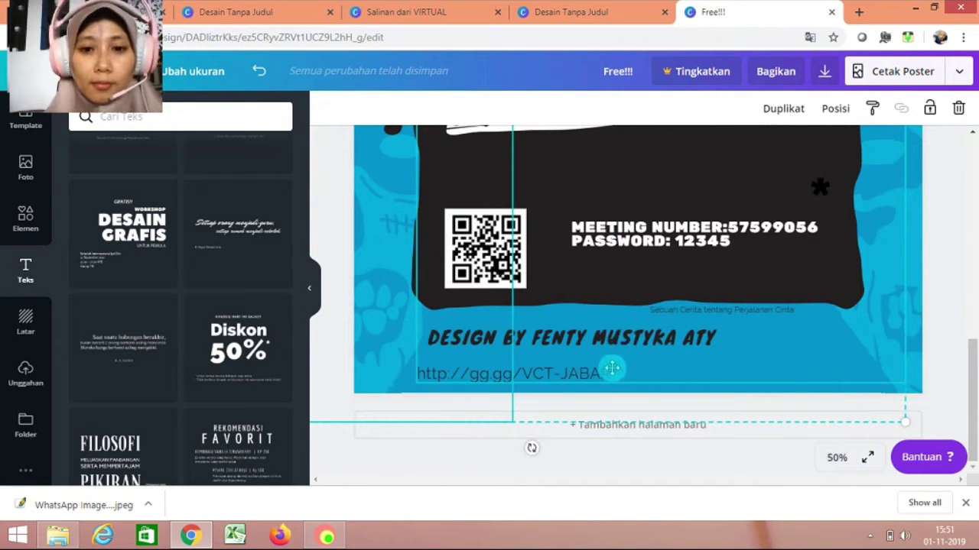
{"action": "left_click_drag", "start_coordinate": [663, 335], "coordinate": [625, 370]}
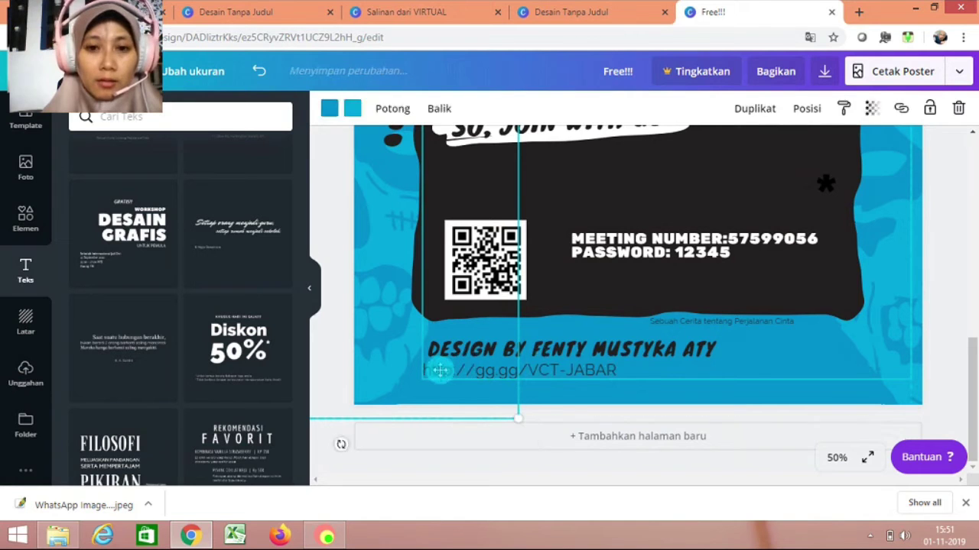
{"action": "left_click", "coordinate": [440, 371]}
{"action": "left_click_drag", "start_coordinate": [717, 239], "coordinate": [701, 267]}
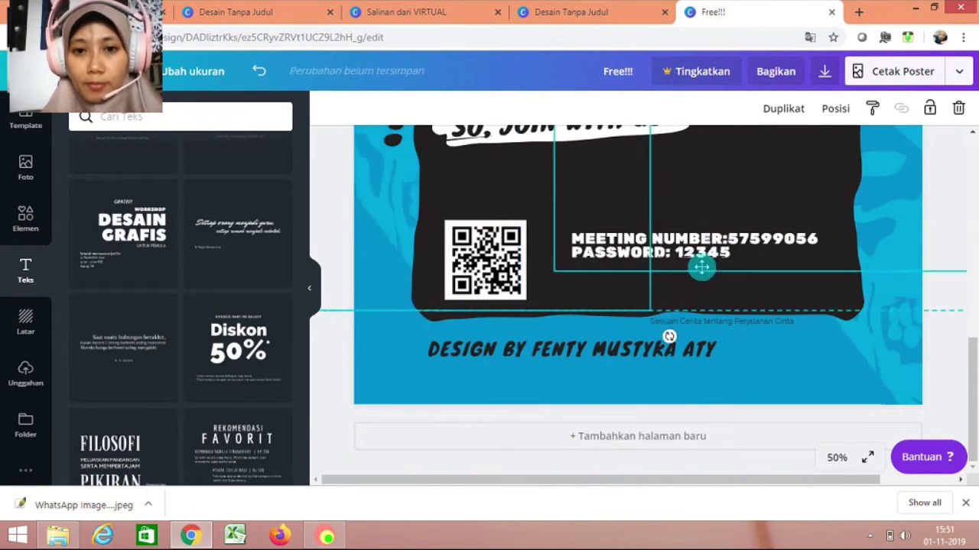
{"action": "left_click", "coordinate": [464, 177]}
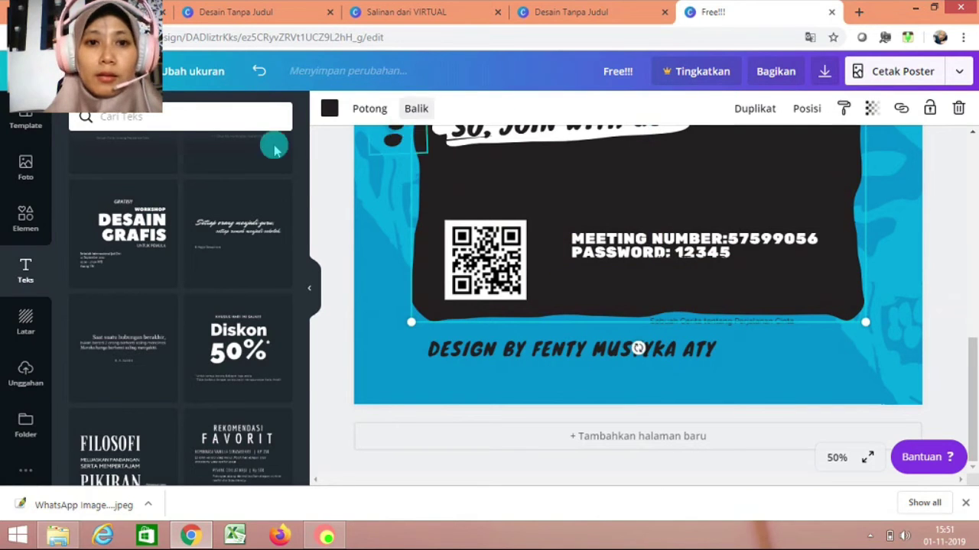
{"action": "left_click", "coordinate": [332, 119]}
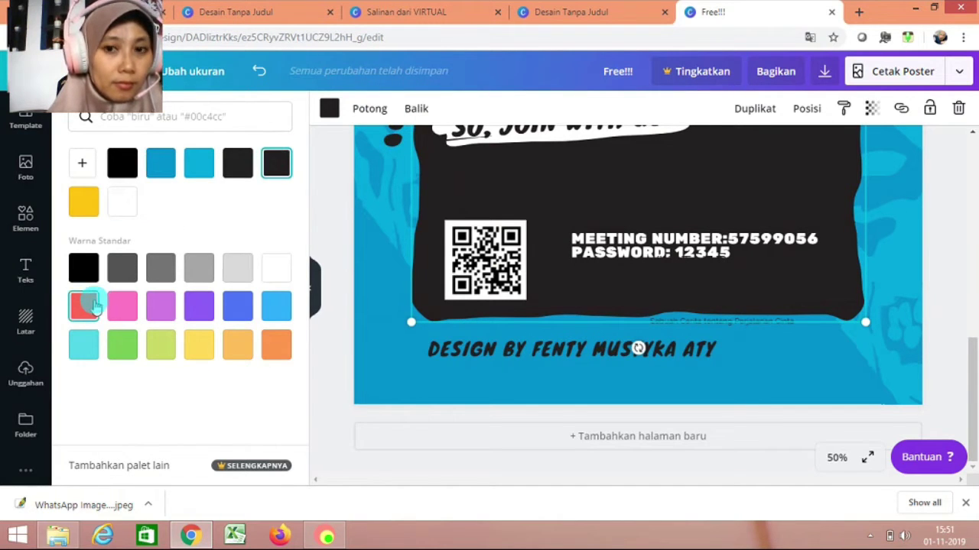
Turn the dark panel red and undo the link text's last move.
{"action": "left_click", "coordinate": [95, 306]}
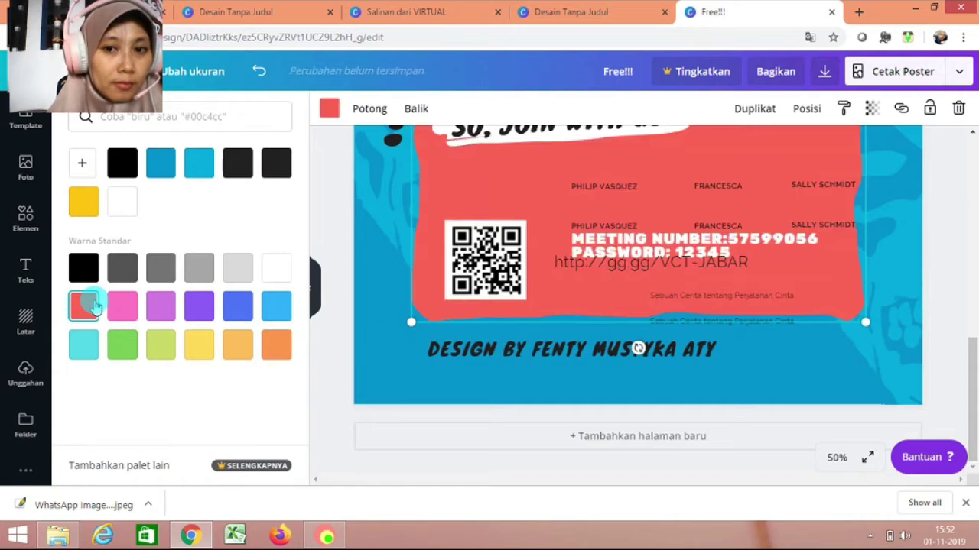
{"action": "left_click", "coordinate": [690, 299]}
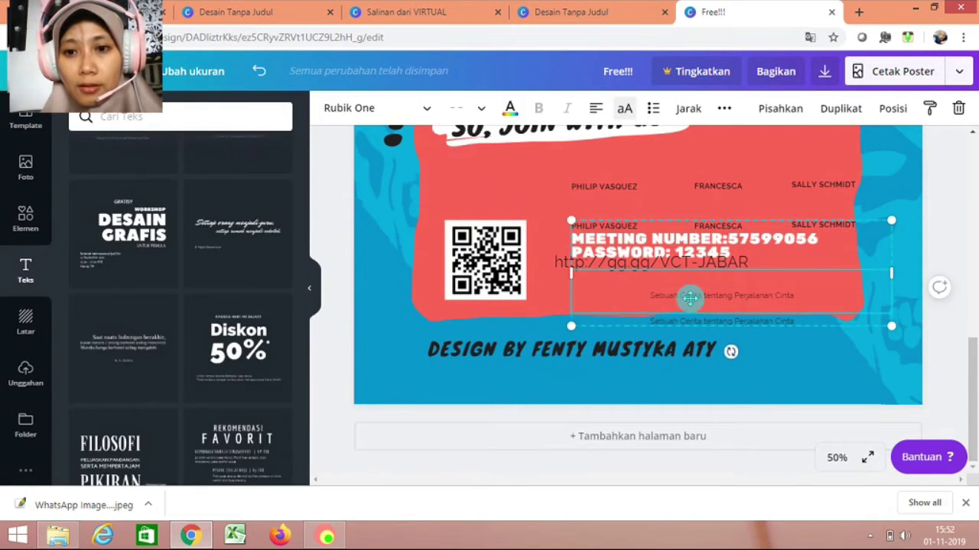
{"action": "left_click", "coordinate": [690, 298]}
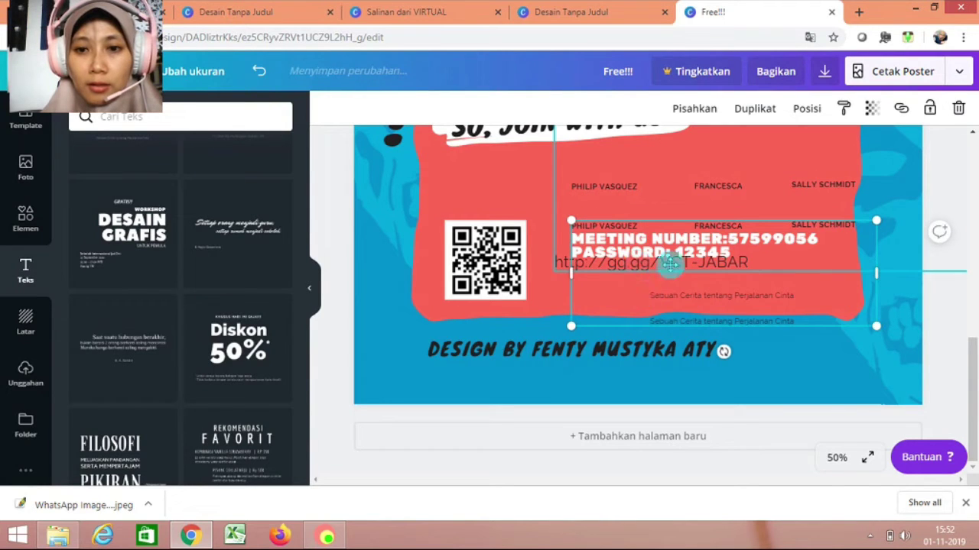
{"action": "key", "text": "ctrl+z"}
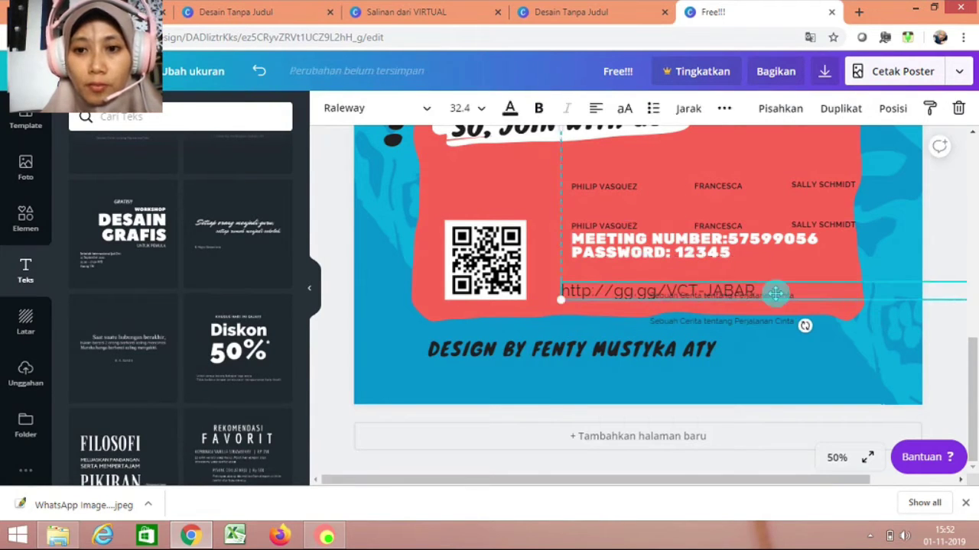
Reposition the gg.gg link group so the URL sits below the PASSWORD line.
{"action": "left_click", "coordinate": [745, 325]}
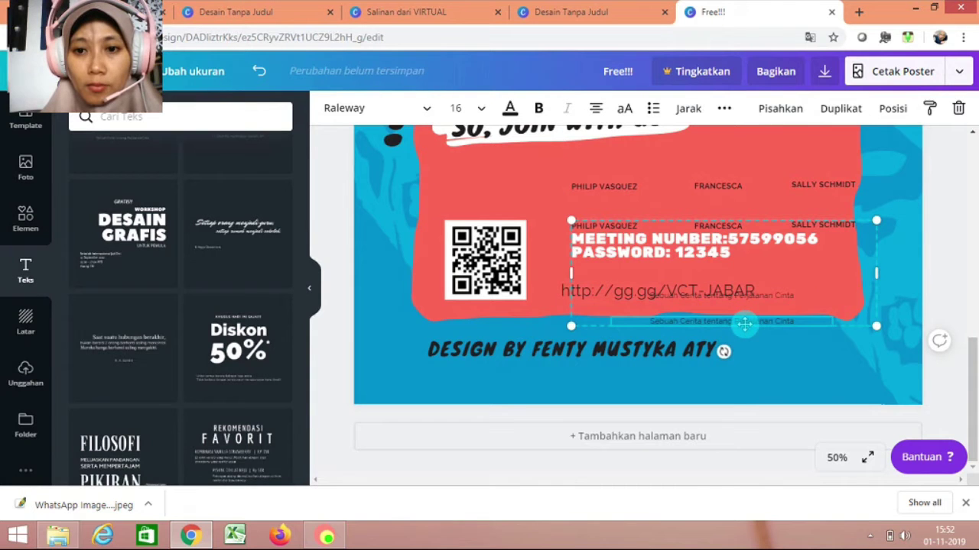
{"action": "left_click_drag", "start_coordinate": [744, 324], "coordinate": [765, 277]}
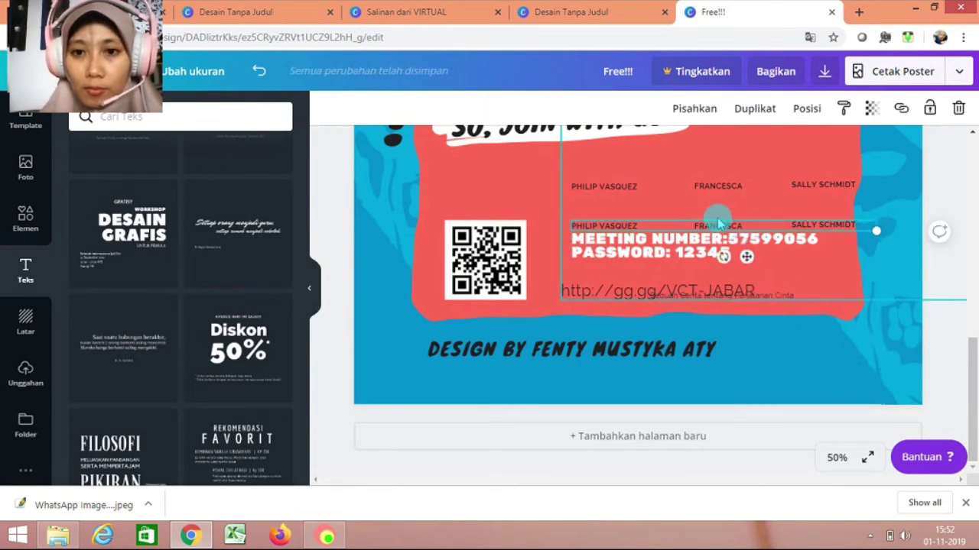
{"action": "left_click", "coordinate": [606, 188]}
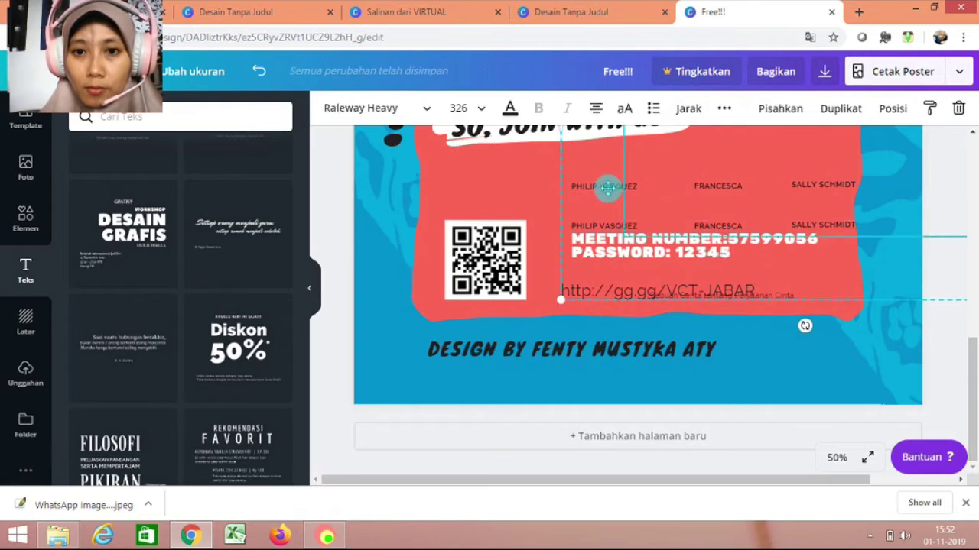
{"action": "left_click_drag", "start_coordinate": [606, 188], "coordinate": [601, 189]}
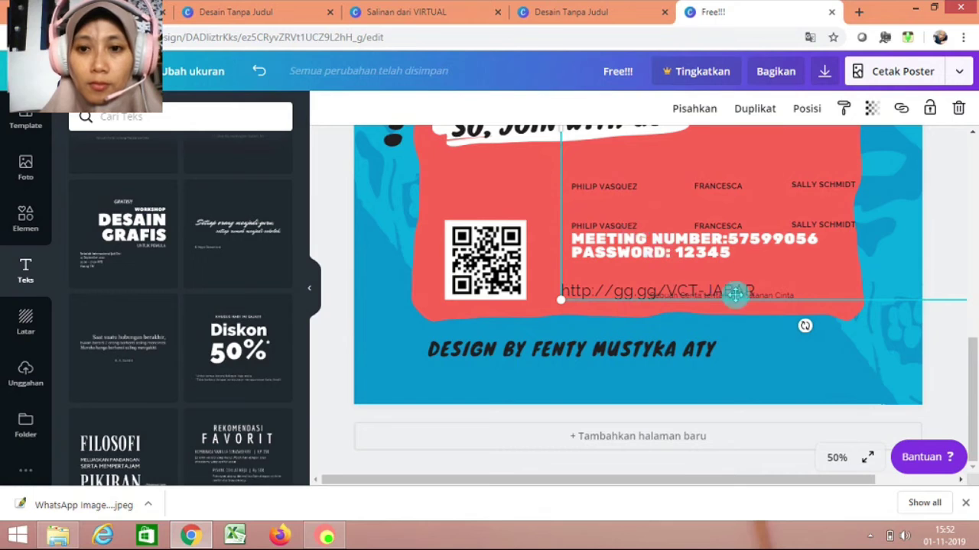
{"action": "left_click_drag", "start_coordinate": [711, 247], "coordinate": [644, 298]}
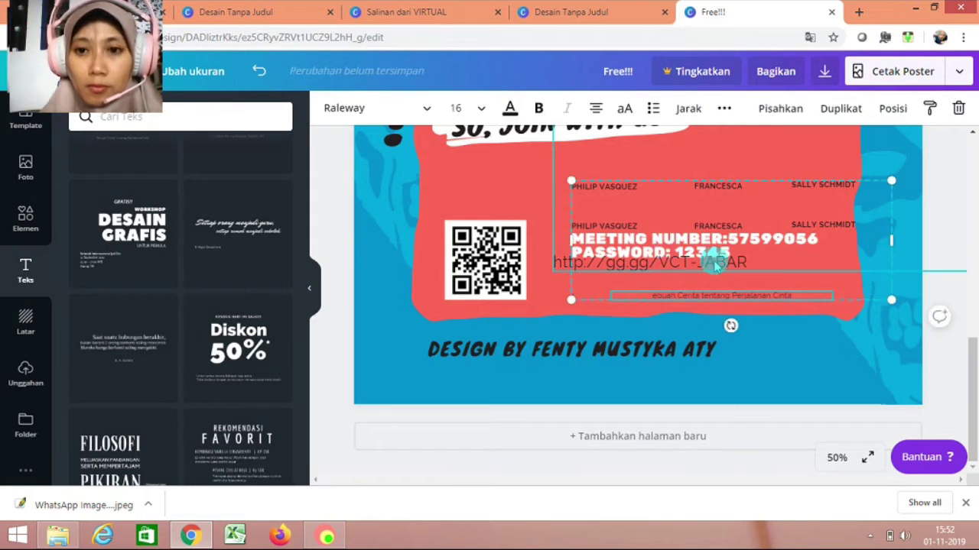
{"action": "left_click_drag", "start_coordinate": [681, 219], "coordinate": [680, 299]}
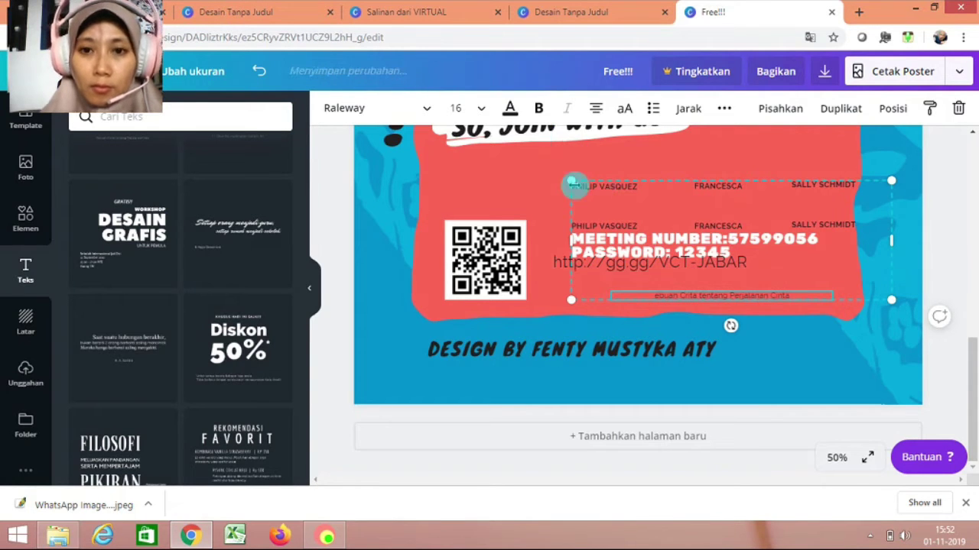
{"action": "left_click", "coordinate": [597, 195]}
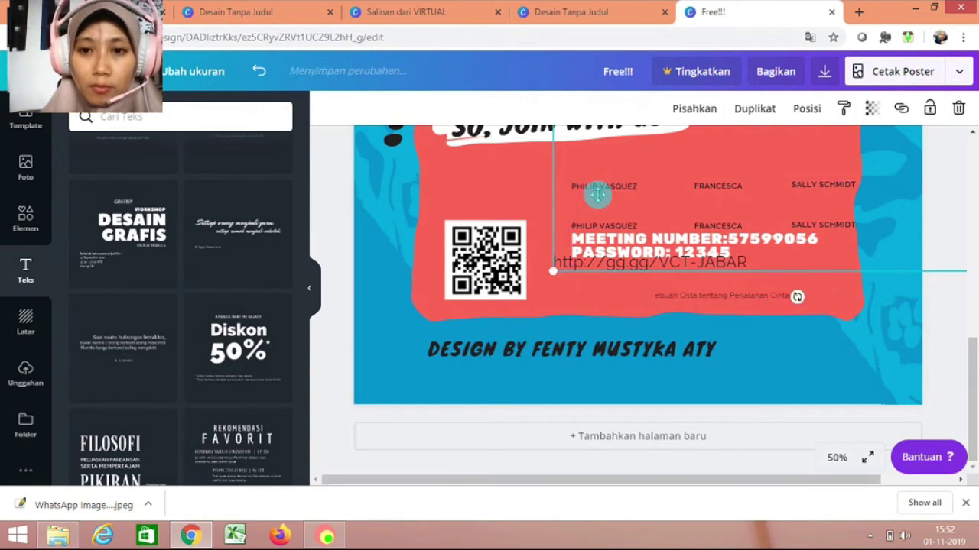
{"action": "left_click_drag", "start_coordinate": [597, 195], "coordinate": [614, 216]}
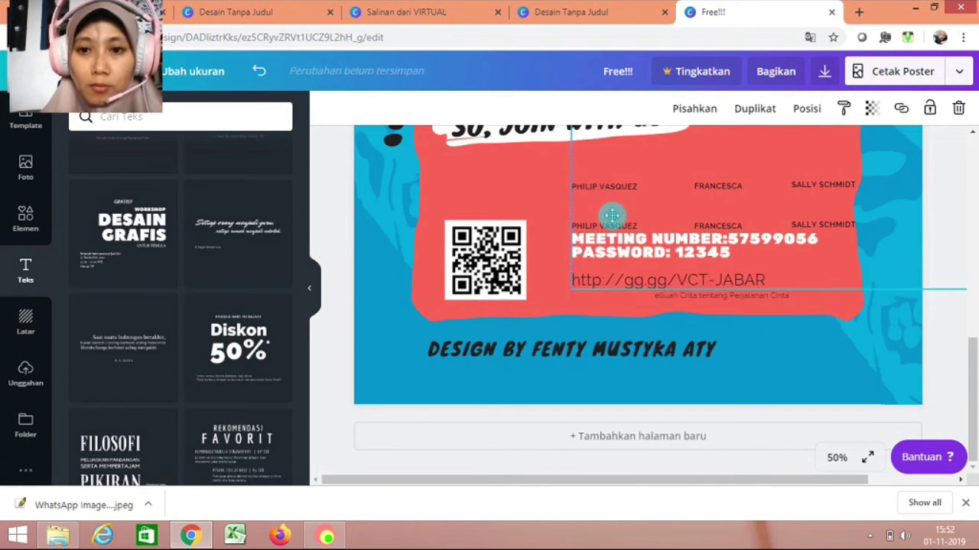
Drag the small Kisah Cinta caption out from under the link.
{"action": "left_click", "coordinate": [653, 298]}
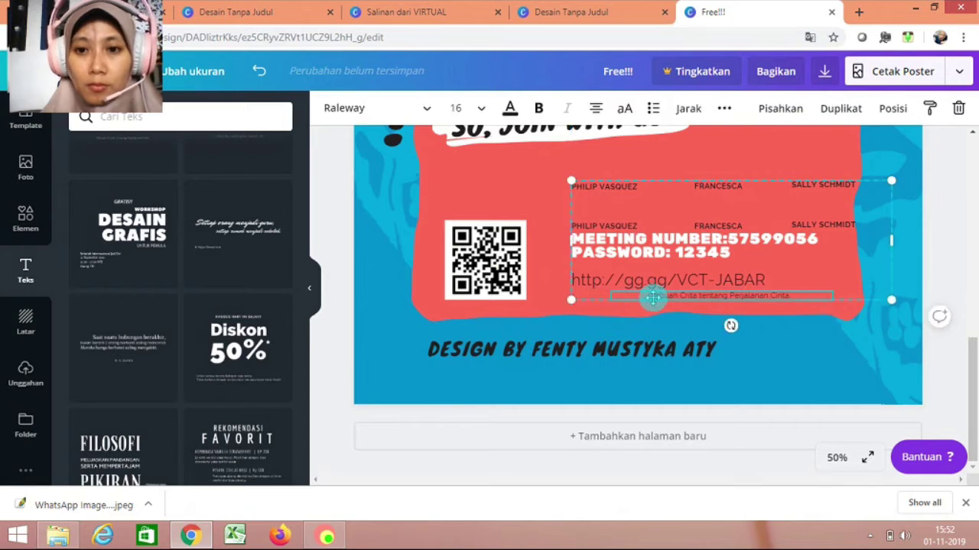
{"action": "left_click_drag", "start_coordinate": [653, 298], "coordinate": [635, 225]}
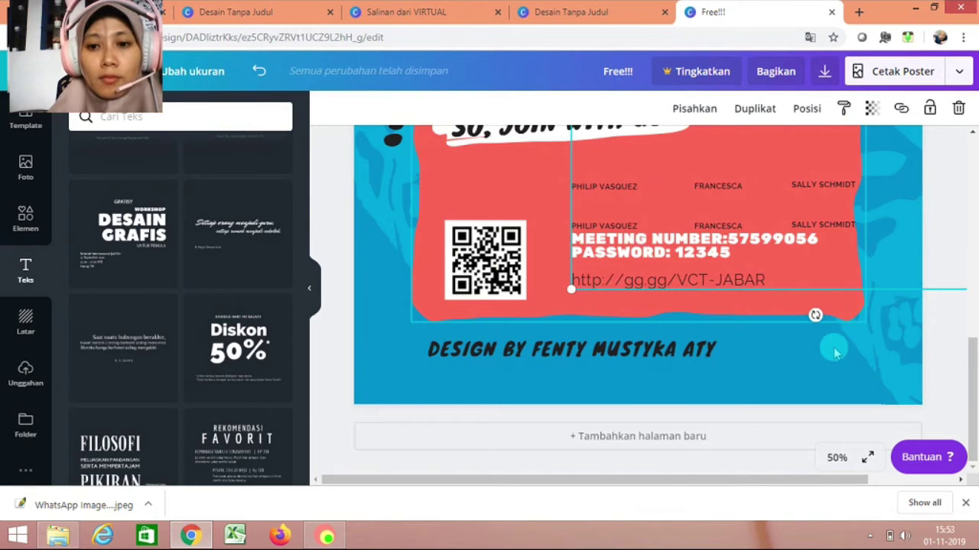
{"action": "left_click_drag", "start_coordinate": [971, 370], "coordinate": [972, 260]}
Drag the KHUSUS HARI INI SAJA! label off the description paragraph.
{"action": "left_click_drag", "start_coordinate": [763, 257], "coordinate": [763, 257]}
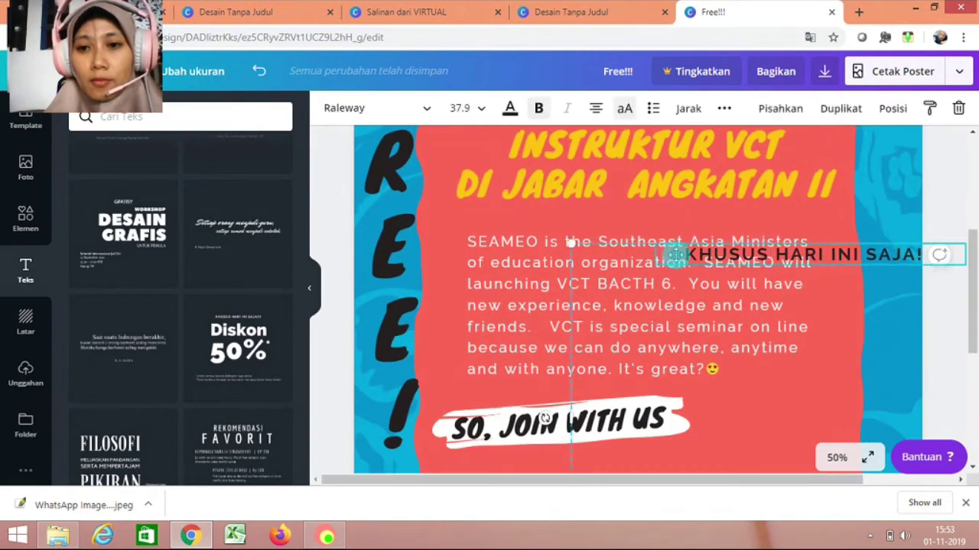
{"action": "left_click_drag", "start_coordinate": [675, 256], "coordinate": [678, 256]}
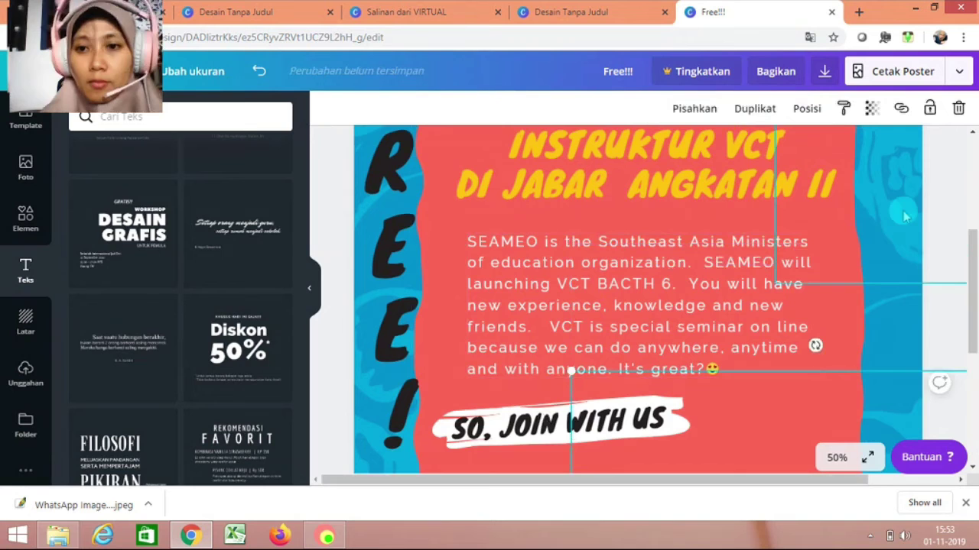
{"action": "left_click_drag", "start_coordinate": [974, 260], "coordinate": [975, 340]}
{"action": "left_click", "coordinate": [708, 262]}
{"action": "left_click", "coordinate": [629, 264]}
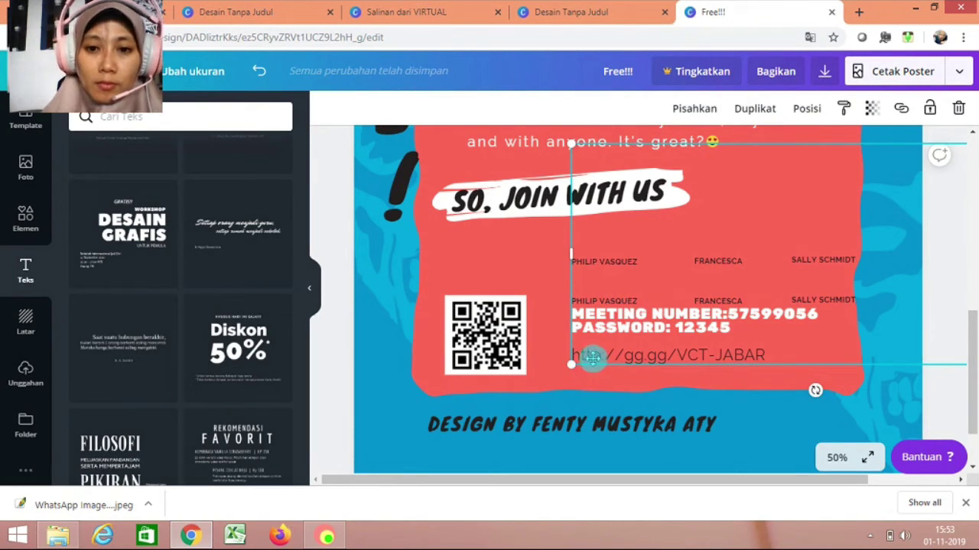
{"action": "left_click", "coordinate": [769, 354]}
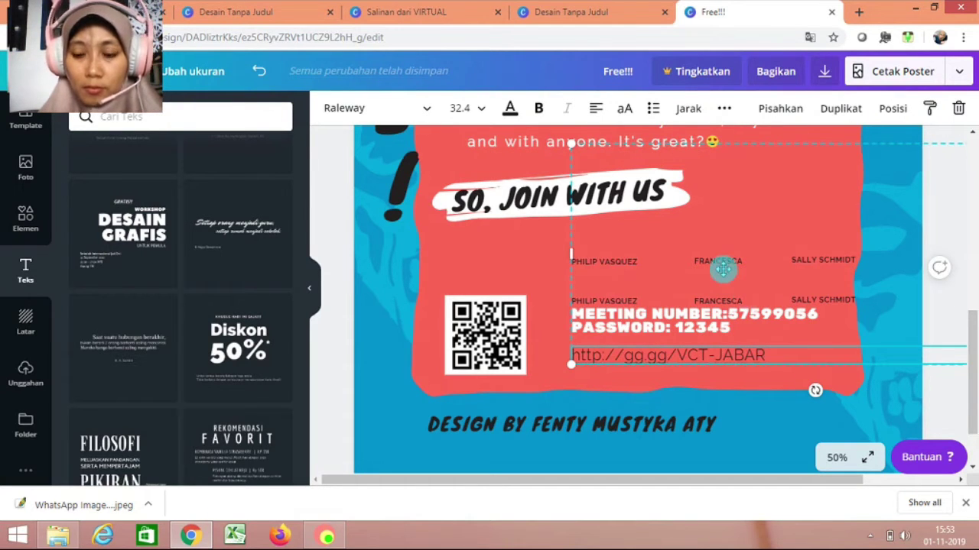
{"action": "key", "text": "Delete"}
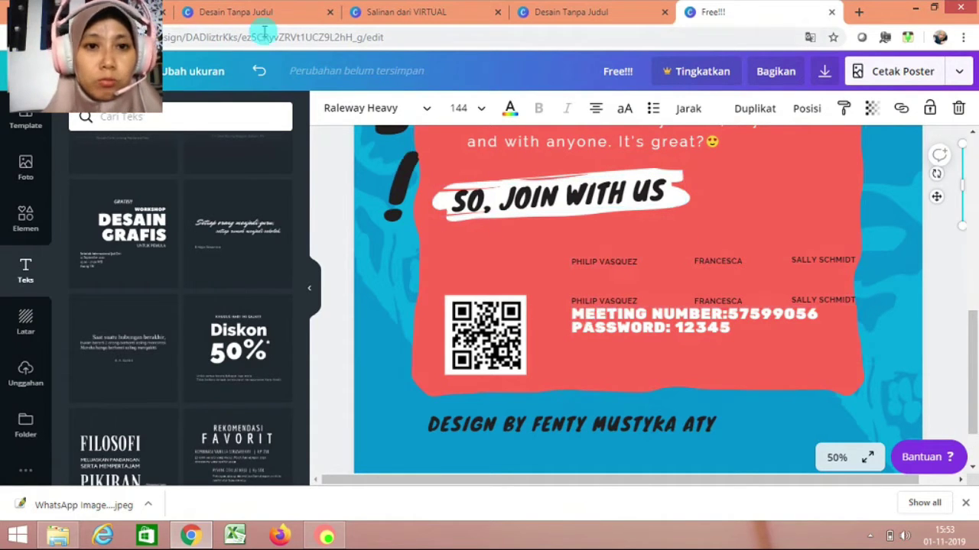
Undo the deletion and drag the gg.gg link up beneath SO, JOIN WITH US.
{"action": "left_click", "coordinate": [260, 74]}
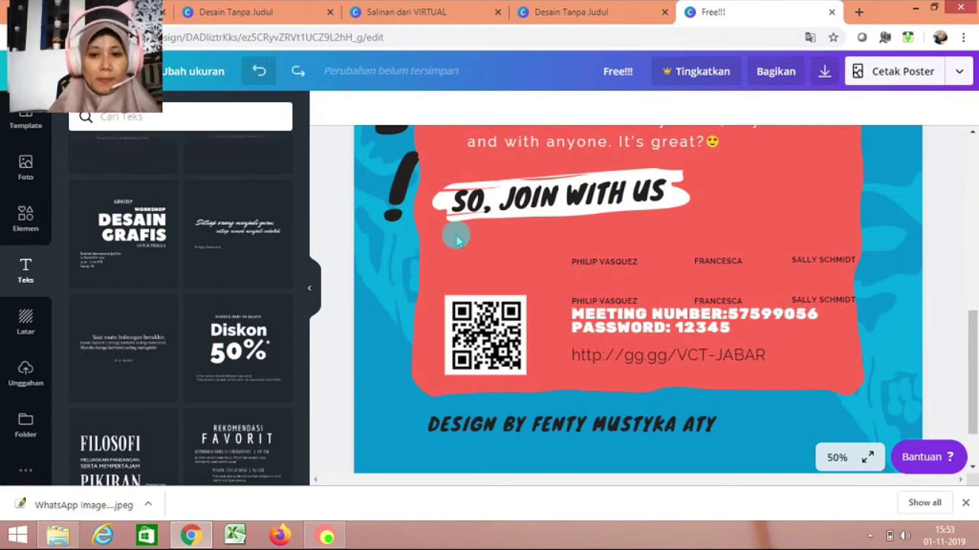
{"action": "left_click", "coordinate": [614, 294]}
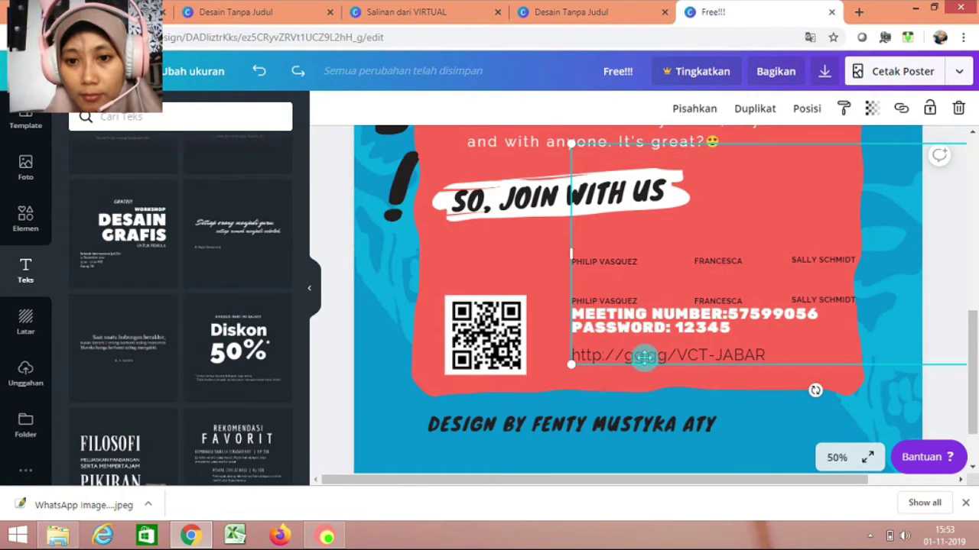
{"action": "left_click", "coordinate": [644, 356]}
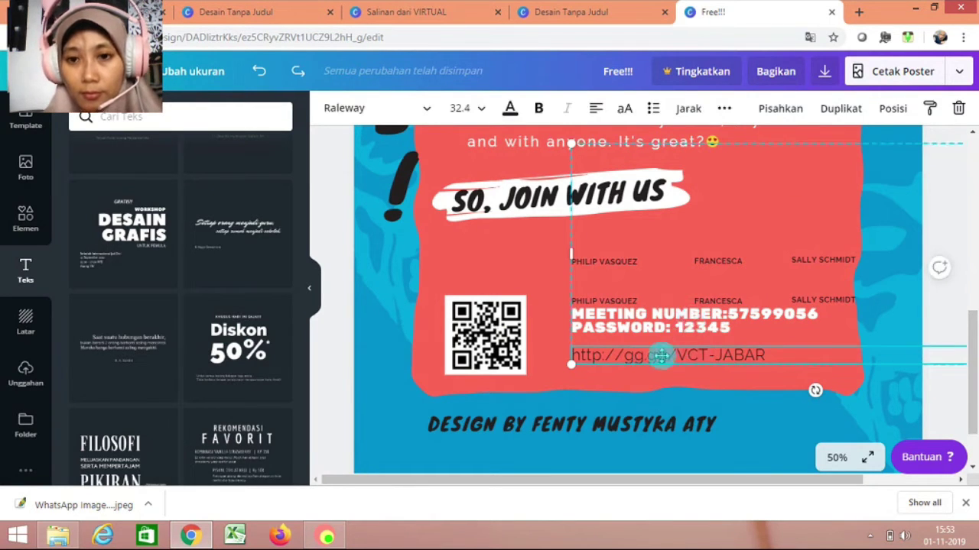
{"action": "left_click_drag", "start_coordinate": [656, 378], "coordinate": [612, 196]}
Delete the names and meeting details group, then undo to restore it.
{"action": "left_click", "coordinate": [605, 285]}
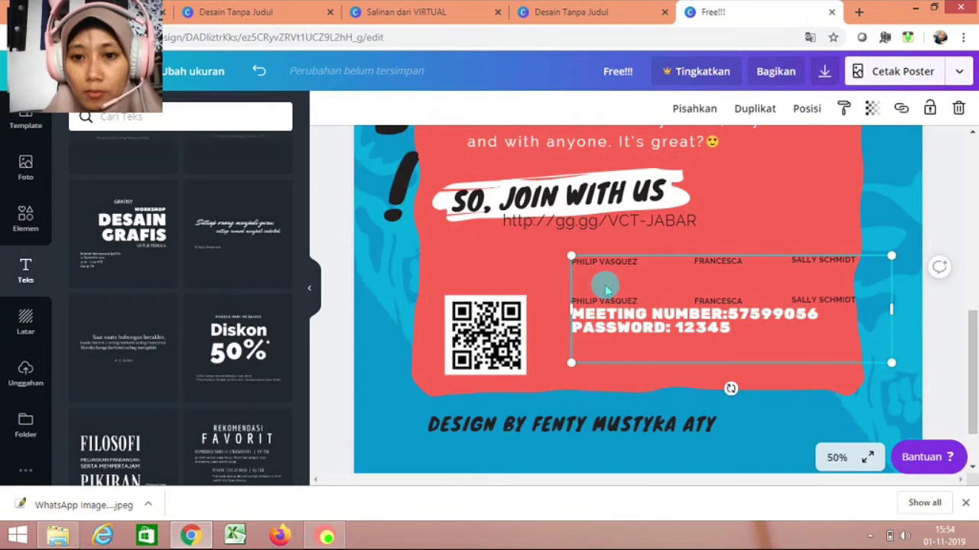
{"action": "key", "text": "Delete"}
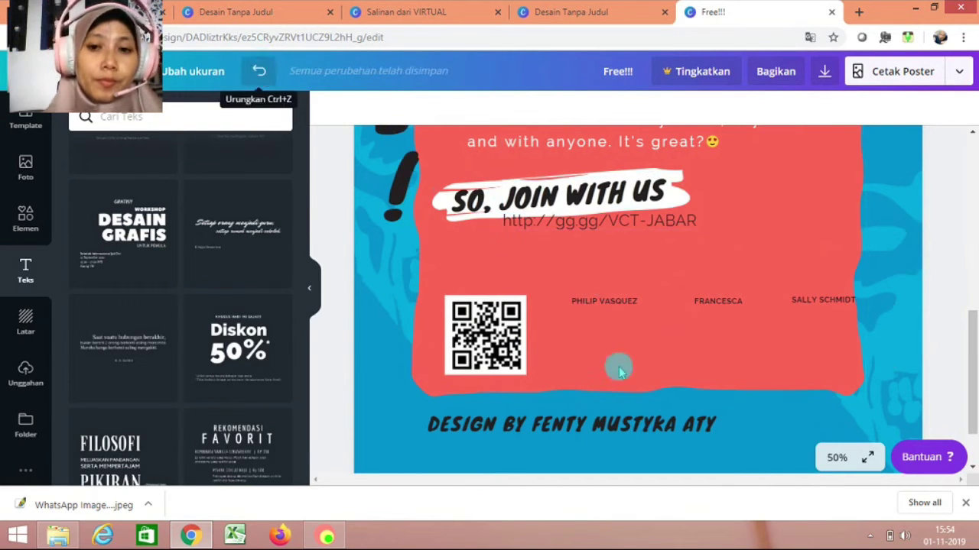
{"action": "key", "text": "ctrl+z"}
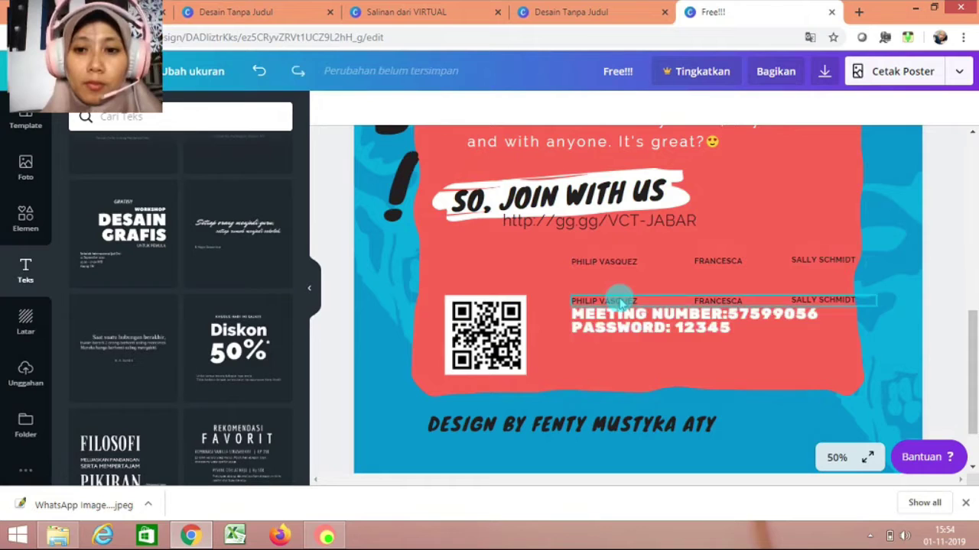
{"action": "left_click", "coordinate": [621, 300]}
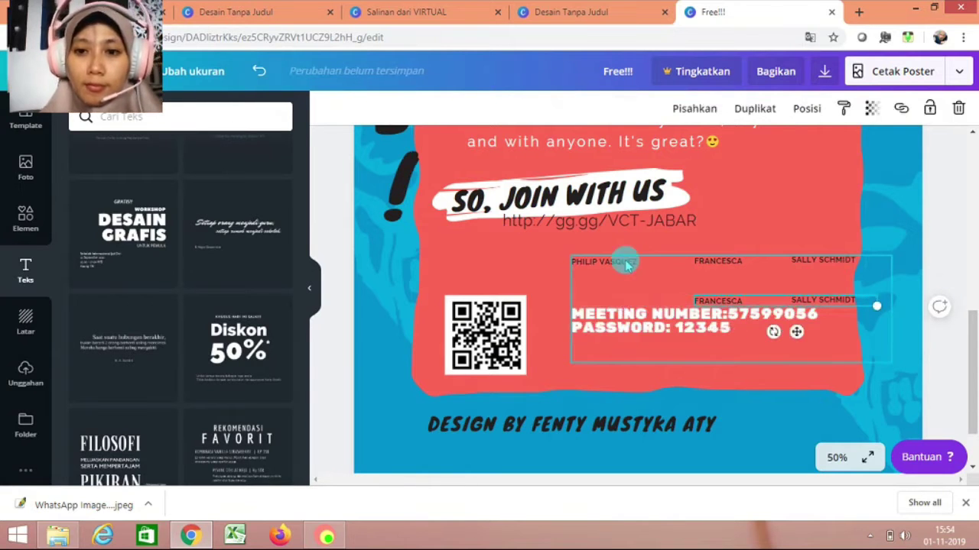
Delete the lower copy of the name labels and move the FRANCESCA label aside.
{"action": "left_click", "coordinate": [702, 300]}
{"action": "key", "text": "Delete"}
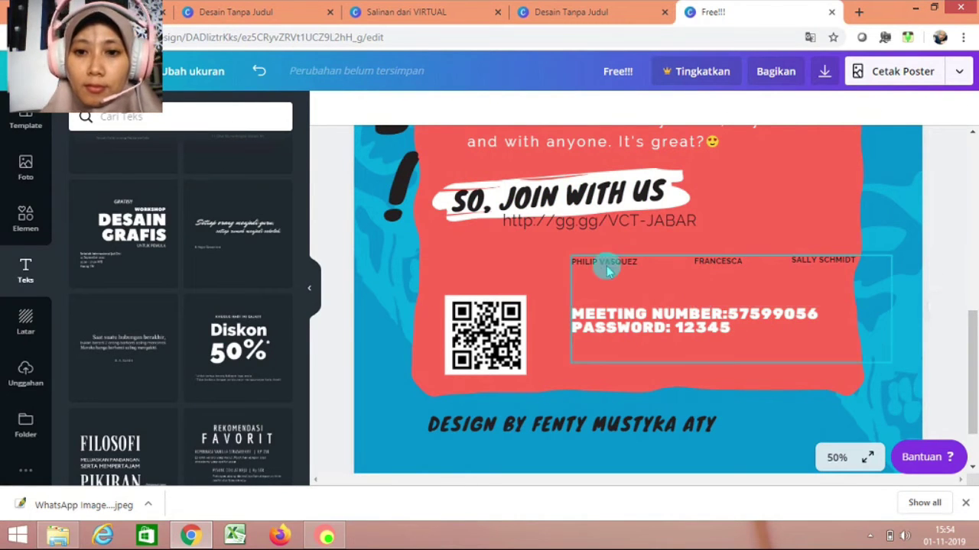
{"action": "left_click", "coordinate": [612, 264]}
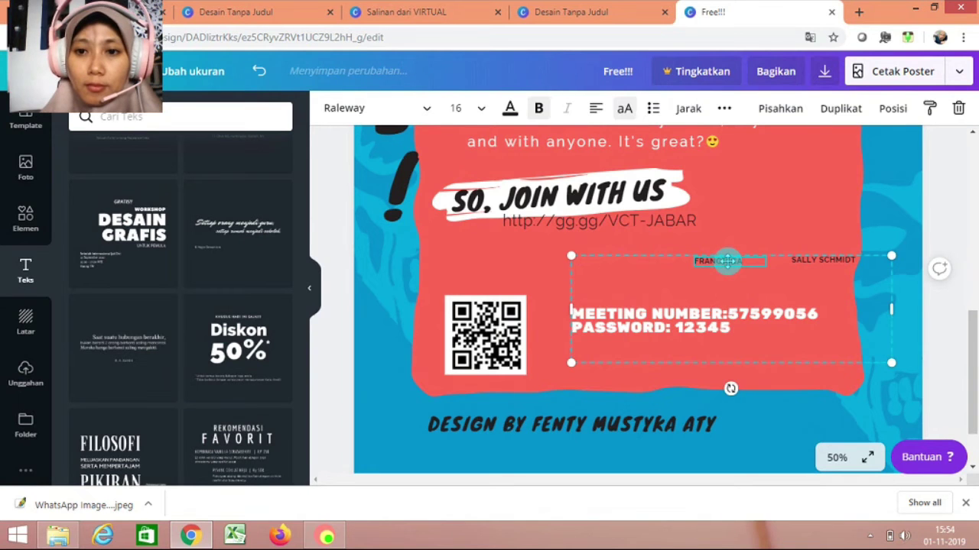
{"action": "left_click_drag", "start_coordinate": [727, 261], "coordinate": [815, 260]}
Align the gg.gg link below the PASSWORD line and change its layer order.
{"action": "left_click", "coordinate": [811, 331]}
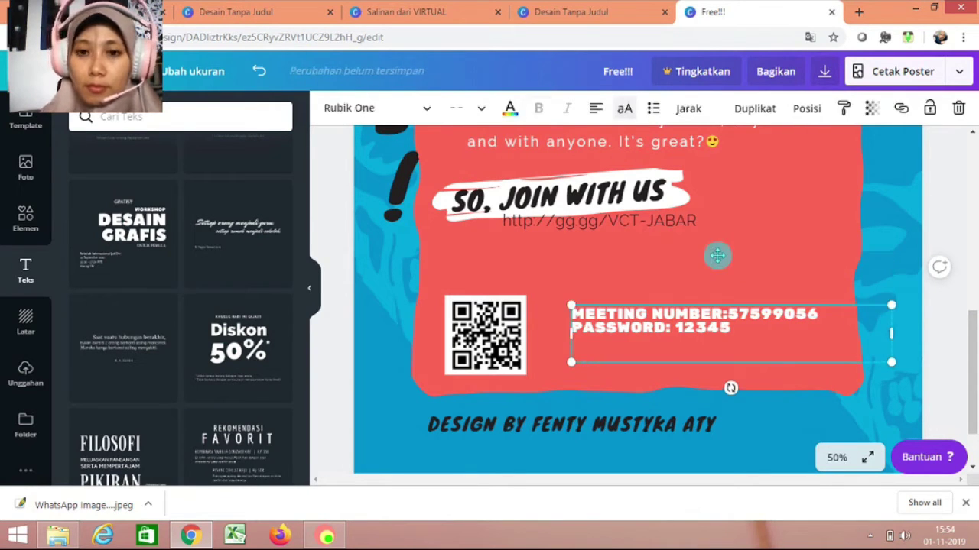
{"action": "left_click_drag", "start_coordinate": [733, 315], "coordinate": [741, 363]}
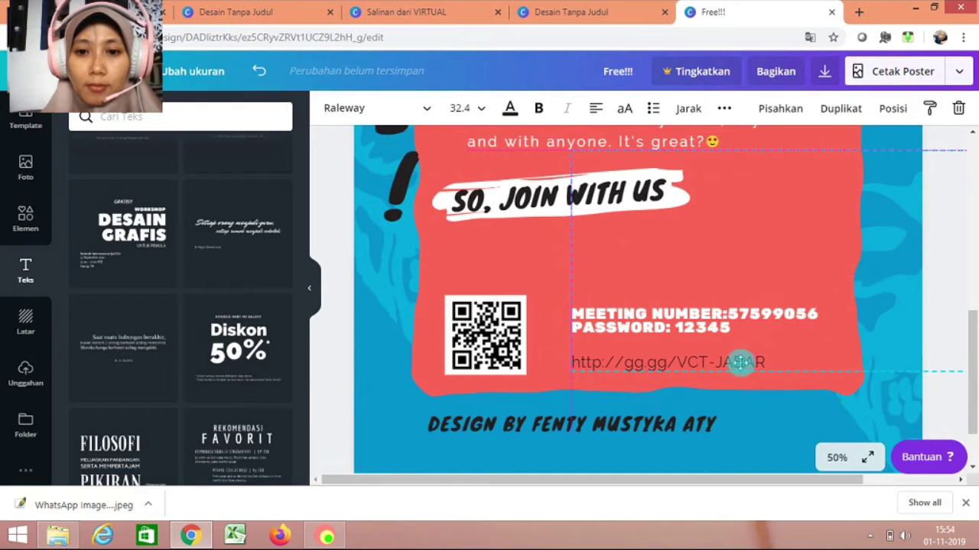
{"action": "left_click_drag", "start_coordinate": [740, 362], "coordinate": [721, 328]}
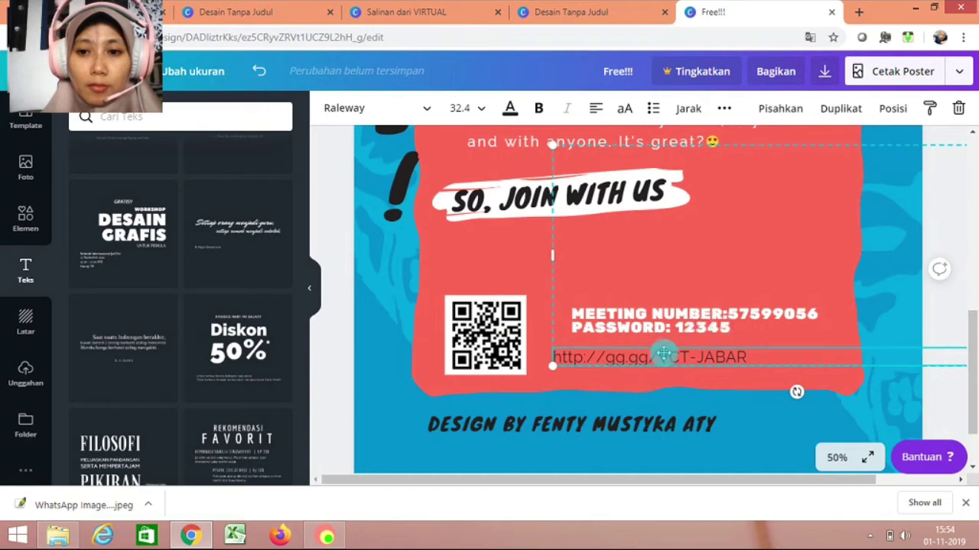
{"action": "mouse_move", "coordinate": [677, 357]}
{"action": "left_mouse_down"}
{"action": "mouse_move", "coordinate": [689, 355]}
{"action": "mouse_move", "coordinate": [648, 358]}
{"action": "mouse_move", "coordinate": [672, 357]}
{"action": "left_mouse_up"}
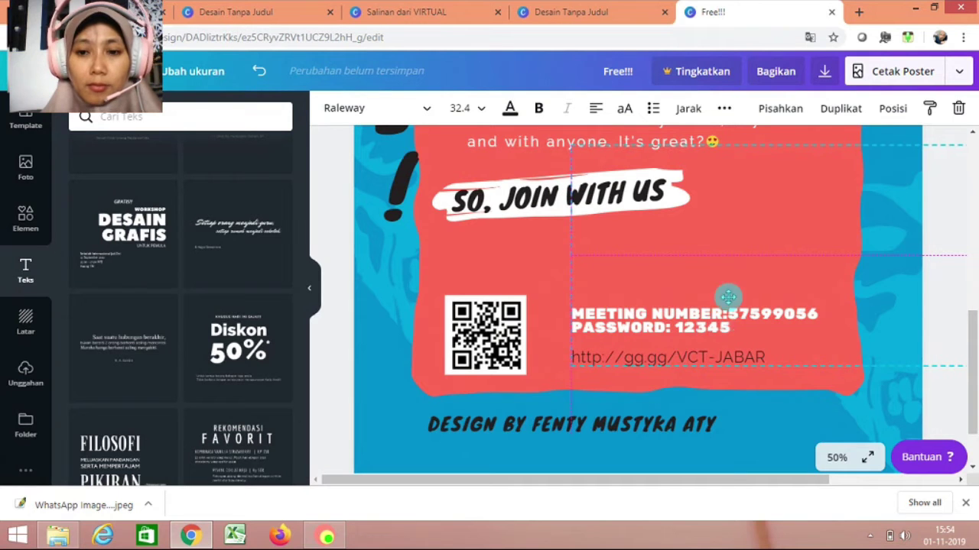
{"action": "right_click", "coordinate": [762, 221]}
{"action": "left_click", "coordinate": [730, 359]}
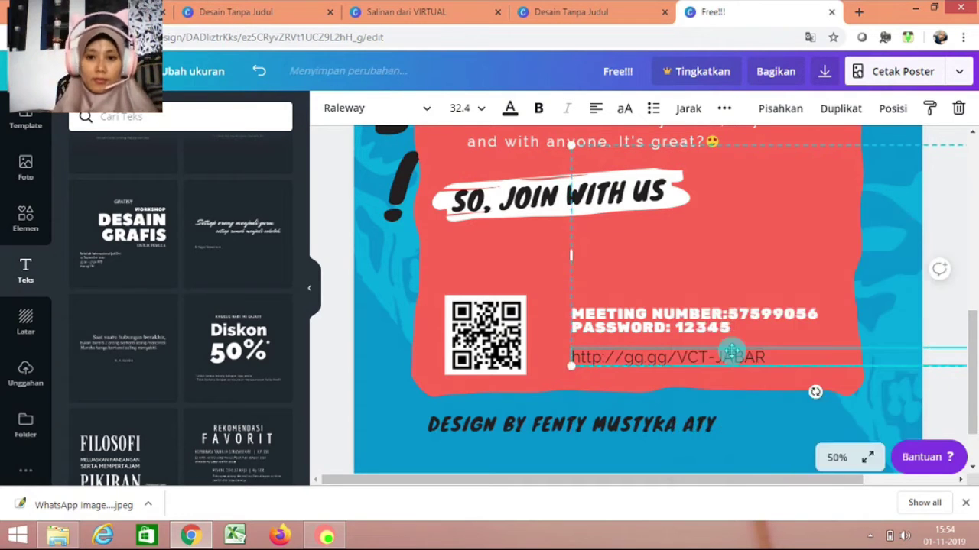
Zoom the poster to 25%, clear the selection and scroll to the poster's top.
{"action": "left_click", "coordinate": [841, 458]}
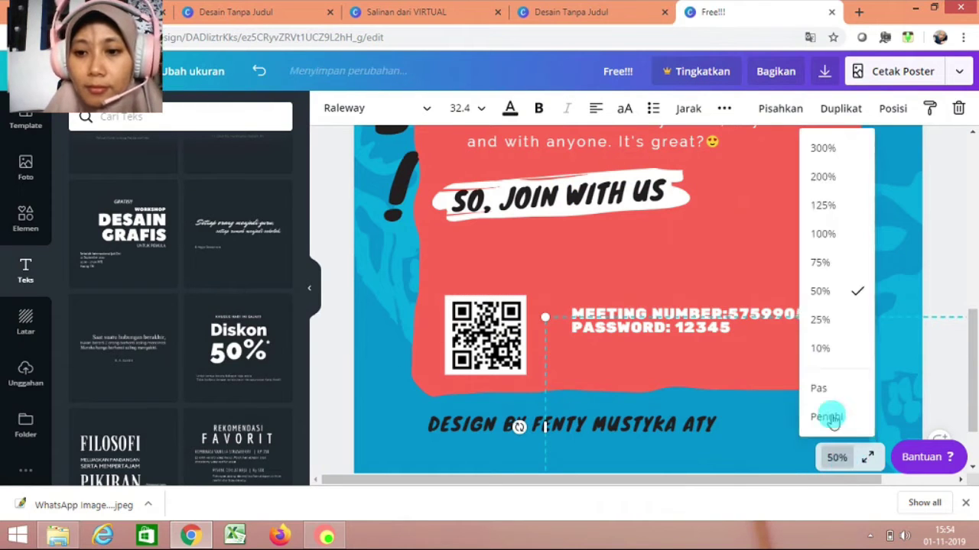
{"action": "left_click", "coordinate": [845, 324]}
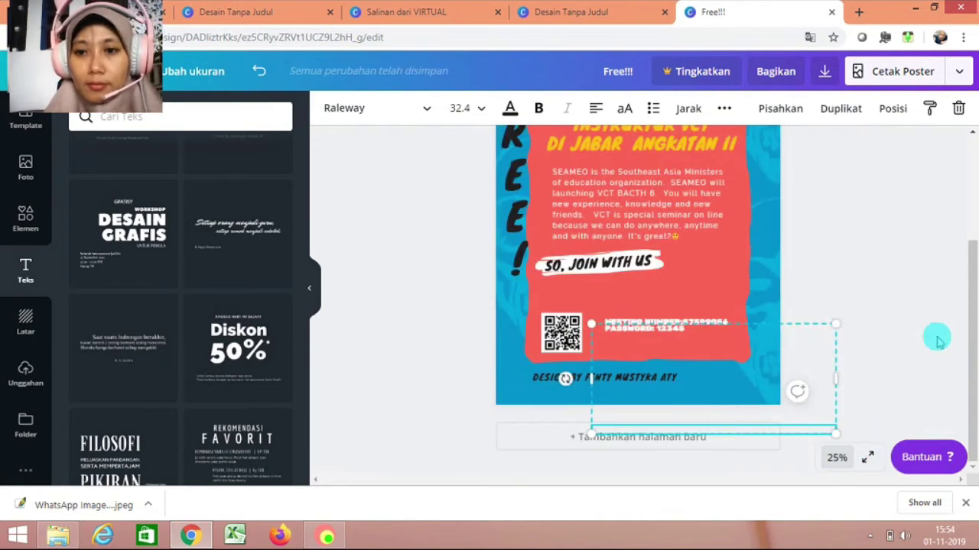
{"action": "left_click_drag", "start_coordinate": [972, 327], "coordinate": [973, 302]}
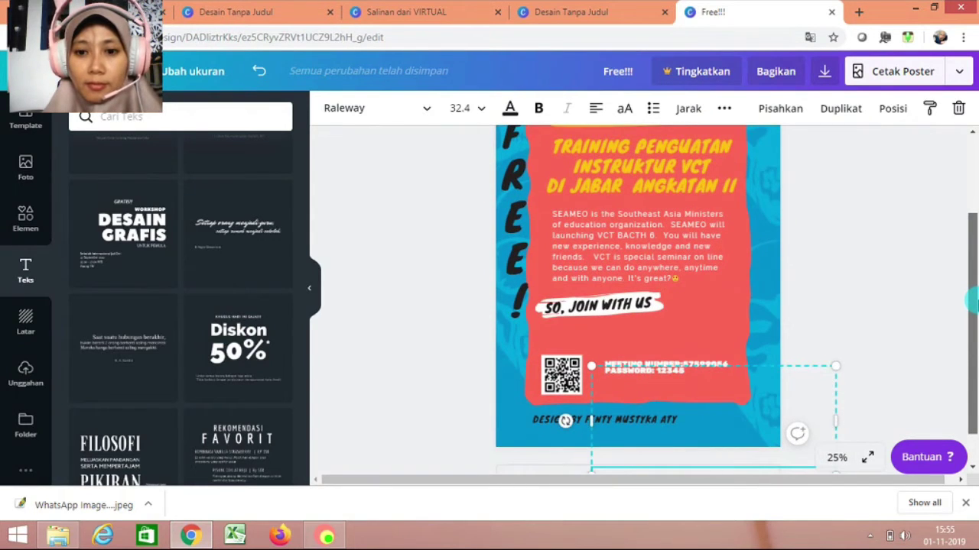
{"action": "left_click", "coordinate": [946, 191]}
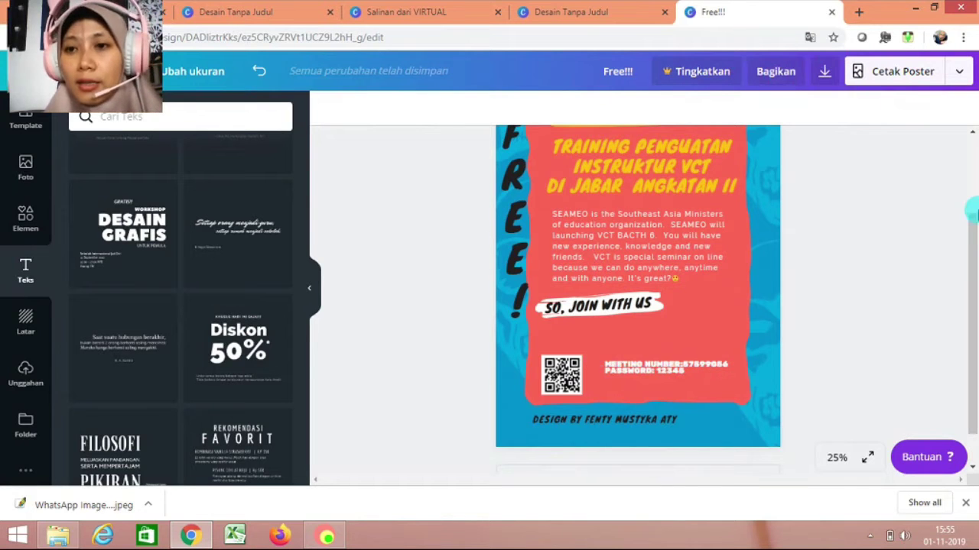
{"action": "left_click_drag", "start_coordinate": [971, 234], "coordinate": [967, 84]}
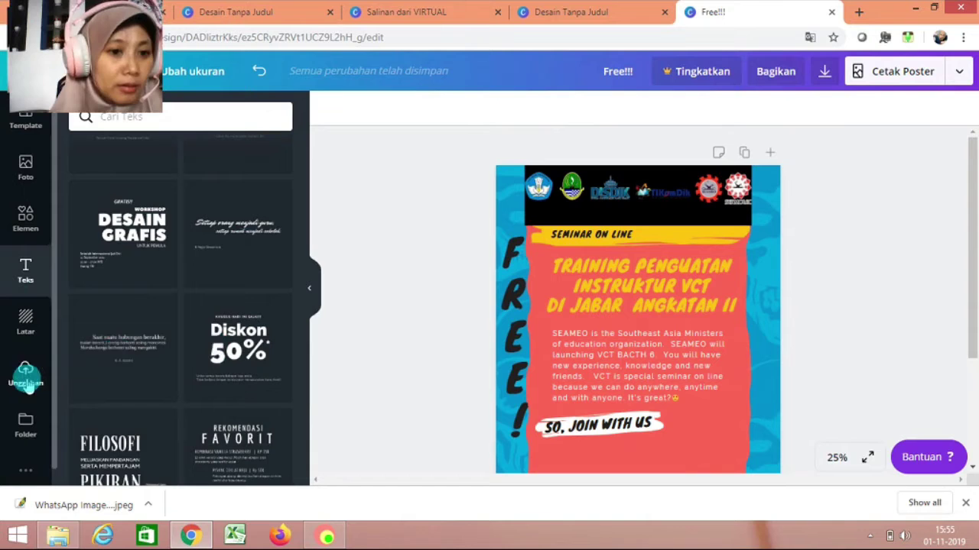
Add the uploaded woman video from Unggahan to the poster and select it.
{"action": "left_click", "coordinate": [25, 382]}
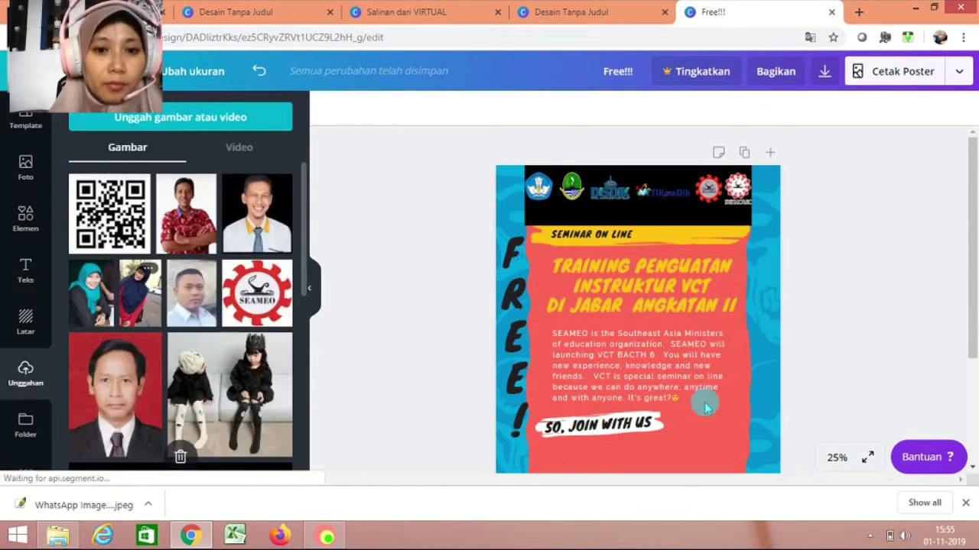
{"action": "scroll", "coordinate": [971, 306], "scroll_direction": "down", "scroll_amount": 2}
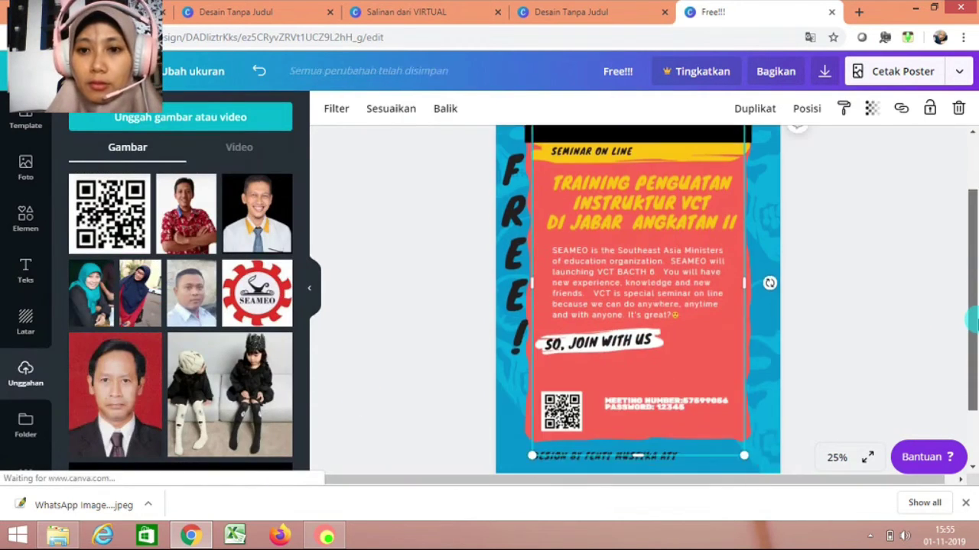
{"action": "scroll", "coordinate": [971, 306], "scroll_direction": "up", "scroll_amount": 1}
{"action": "left_click", "coordinate": [813, 196]}
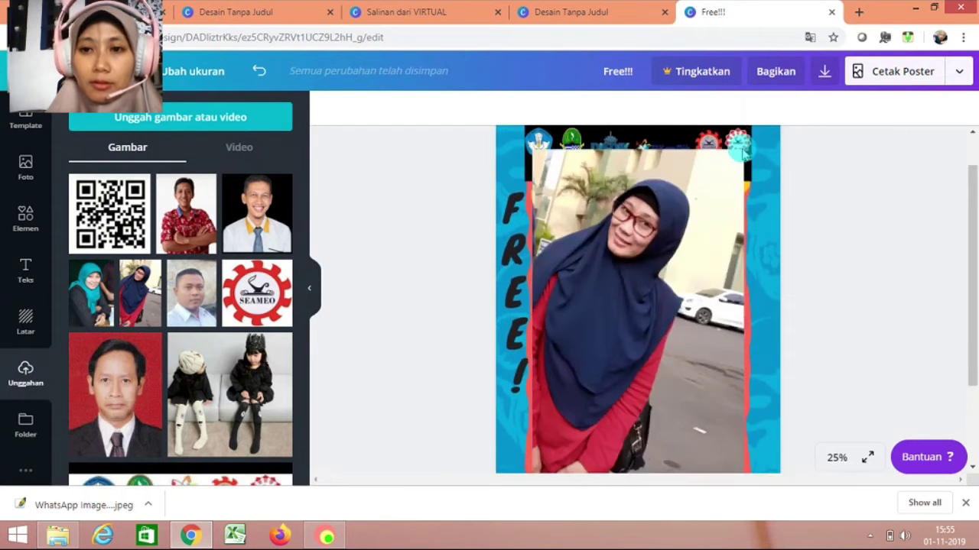
{"action": "left_click", "coordinate": [736, 171]}
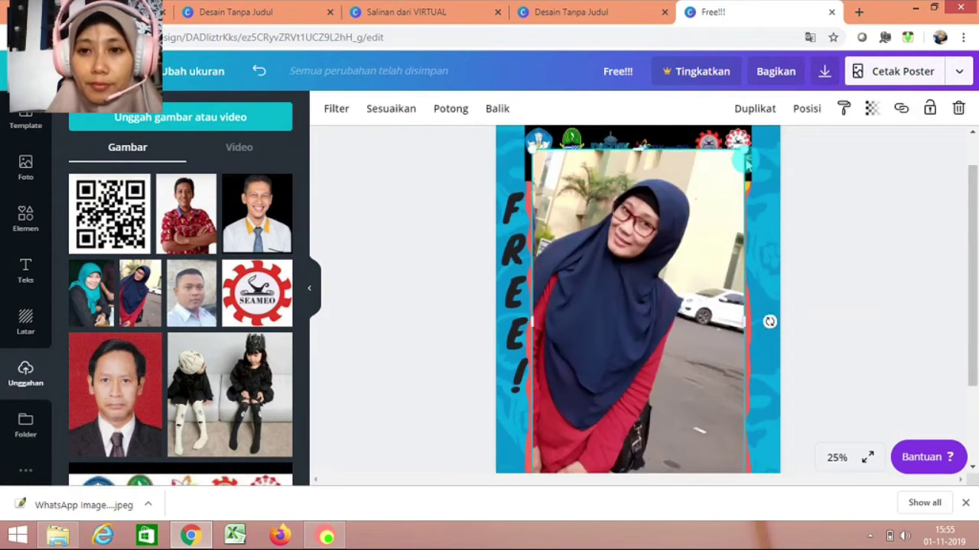
Shrink the woman video to a small clip at the poster's bottom-left.
{"action": "left_click_drag", "start_coordinate": [745, 222], "coordinate": [737, 326]}
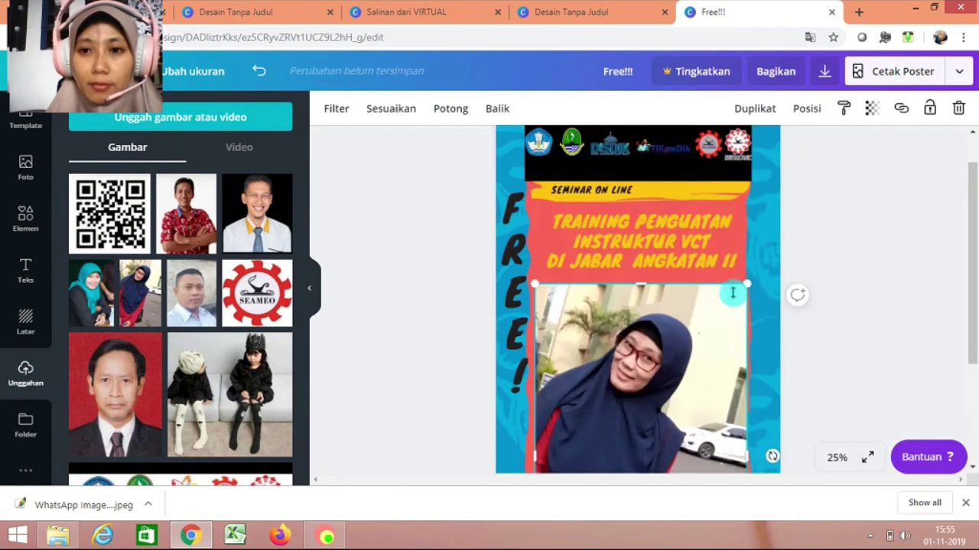
{"action": "left_click_drag", "start_coordinate": [745, 285], "coordinate": [622, 417]}
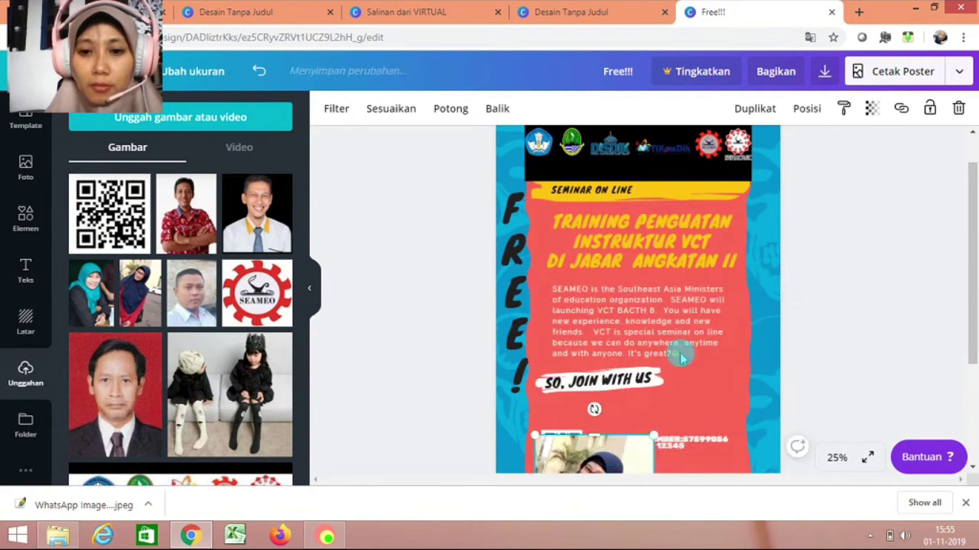
{"action": "left_click_drag", "start_coordinate": [595, 462], "coordinate": [678, 348]}
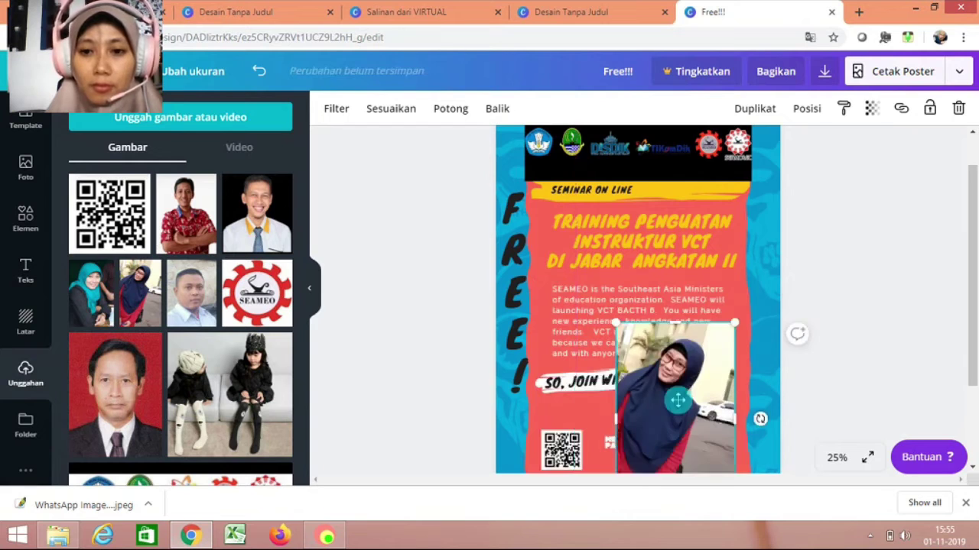
{"action": "left_click_drag", "start_coordinate": [734, 322], "coordinate": [700, 373]}
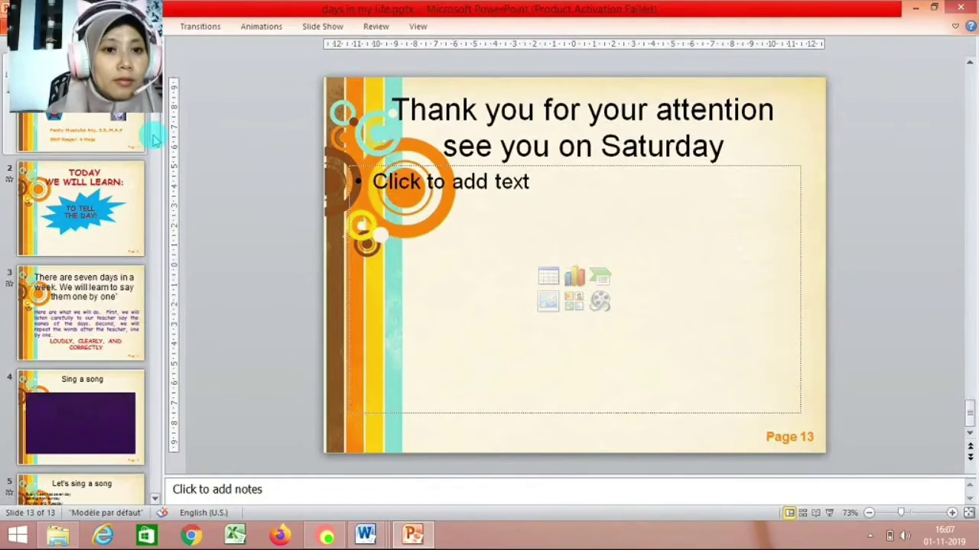
{"action": "left_click", "coordinate": [103, 136]}
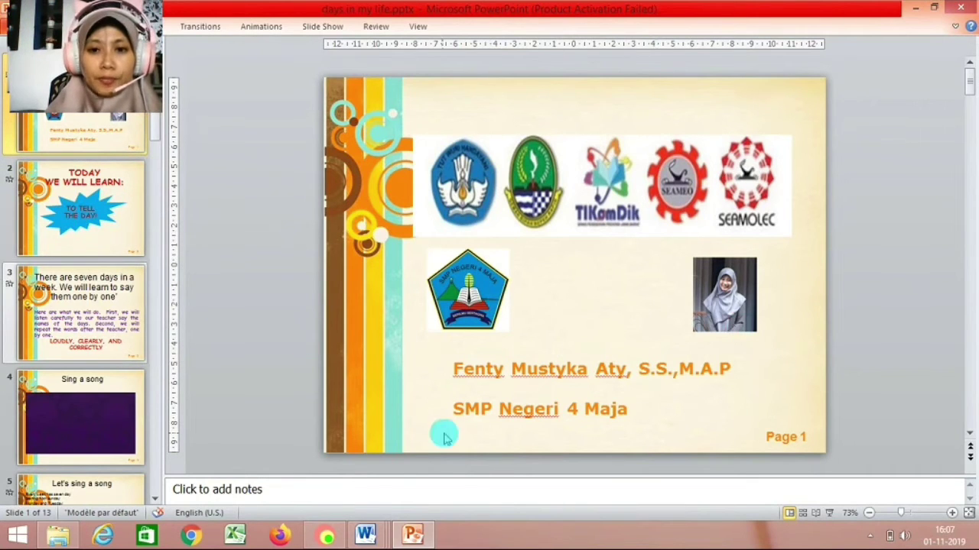
{"action": "left_click_drag", "start_coordinate": [151, 133], "coordinate": [159, 430]}
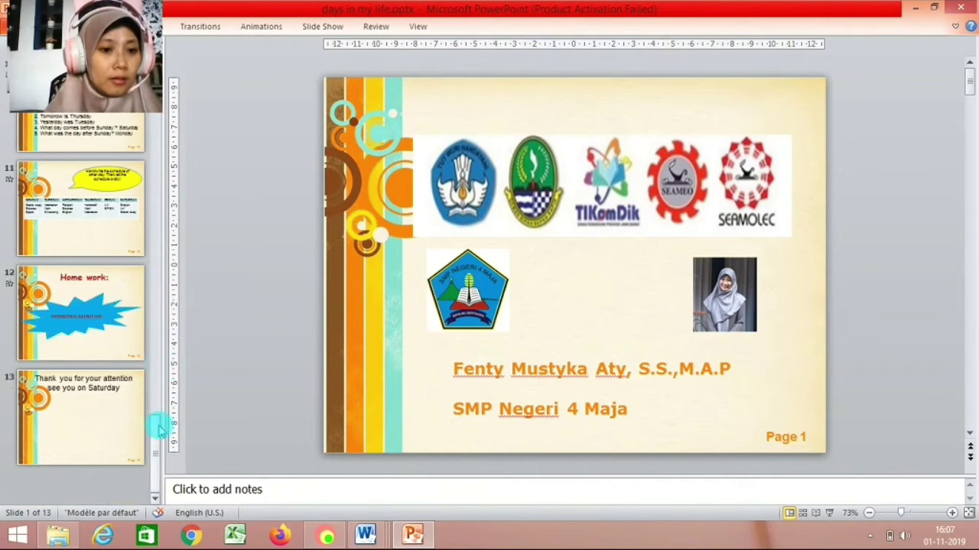
{"action": "left_click", "coordinate": [66, 411]}
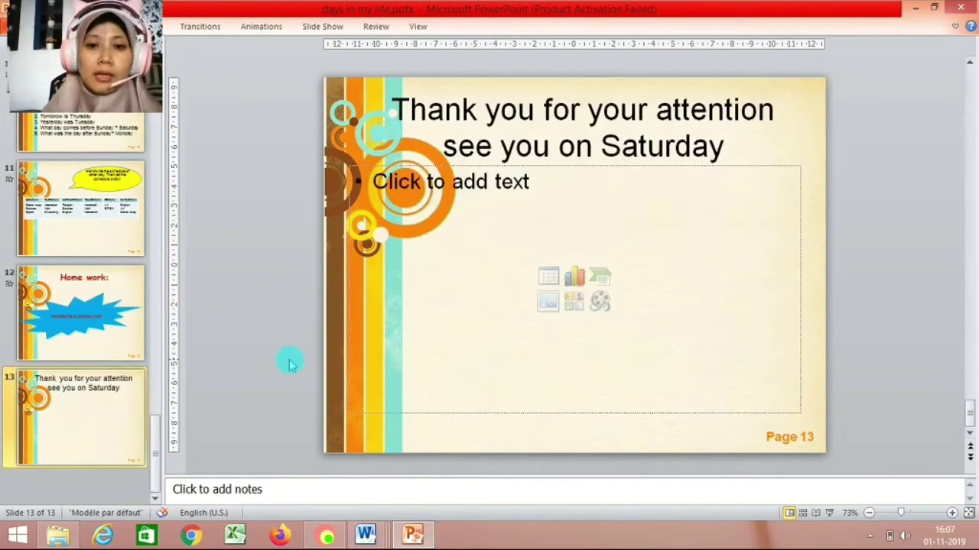
{"action": "left_click", "coordinate": [550, 308]}
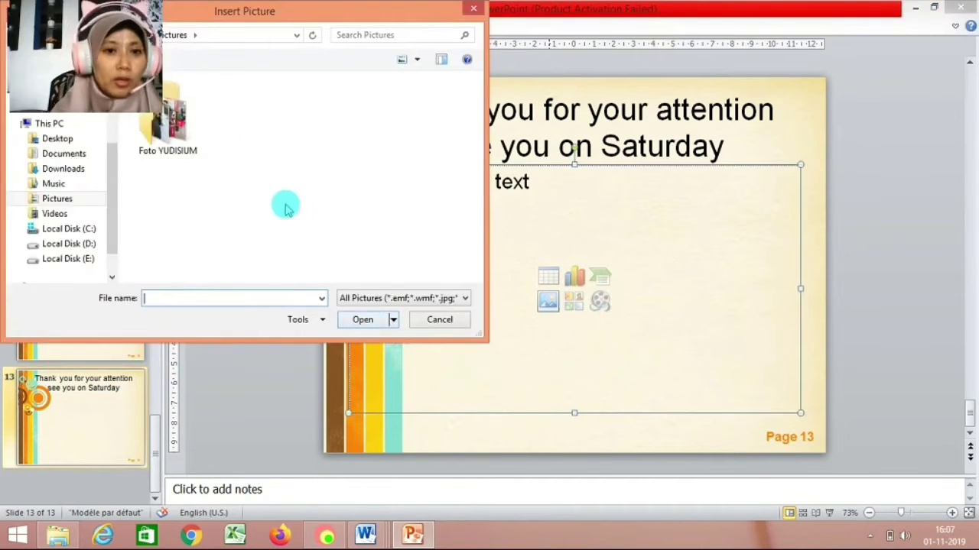
Insert animasi-gif-powerpoint-thank-you-2.gif from Local Disk (D:) > WEBEX onto slide 13.
{"action": "left_click", "coordinate": [90, 244]}
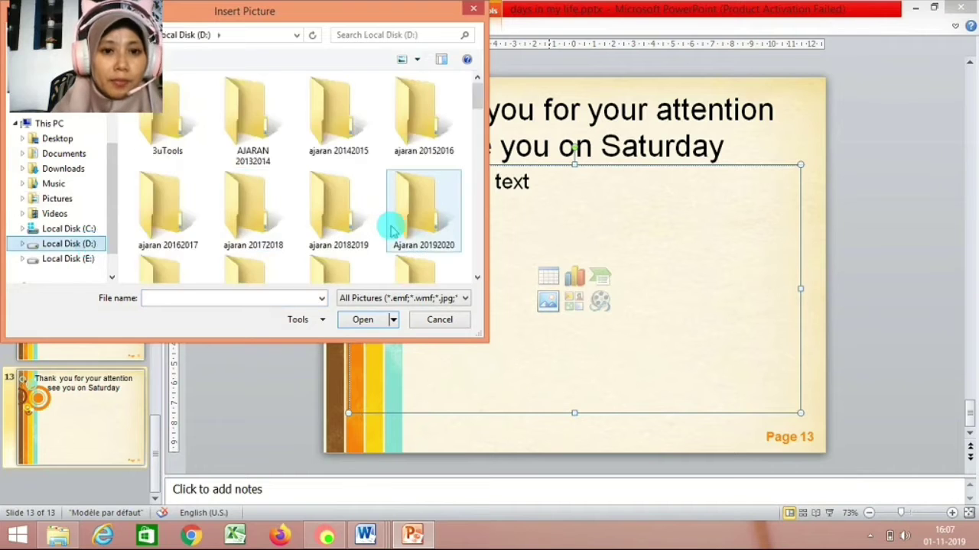
{"action": "scroll", "coordinate": [390, 229], "scroll_direction": "down", "scroll_amount": 5}
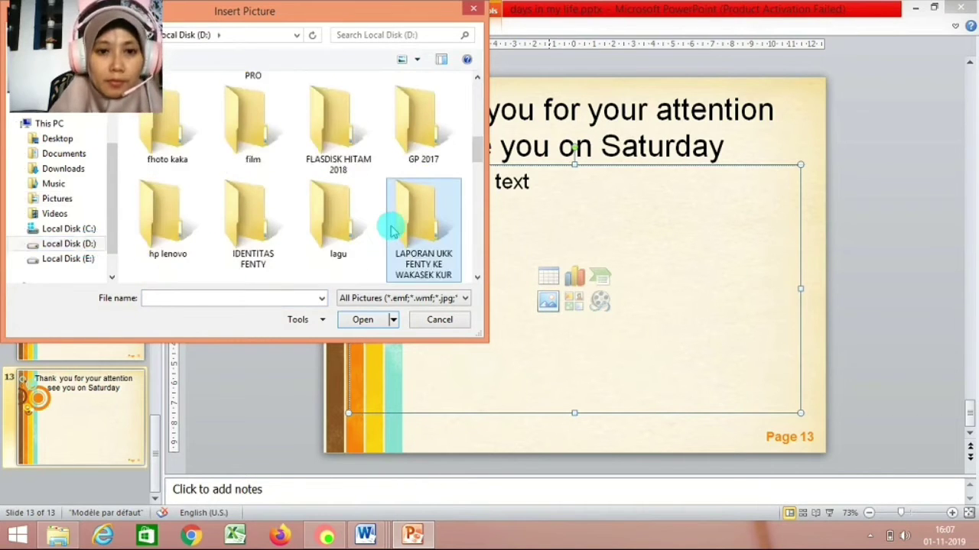
{"action": "scroll", "coordinate": [390, 229], "scroll_direction": "down", "scroll_amount": 8}
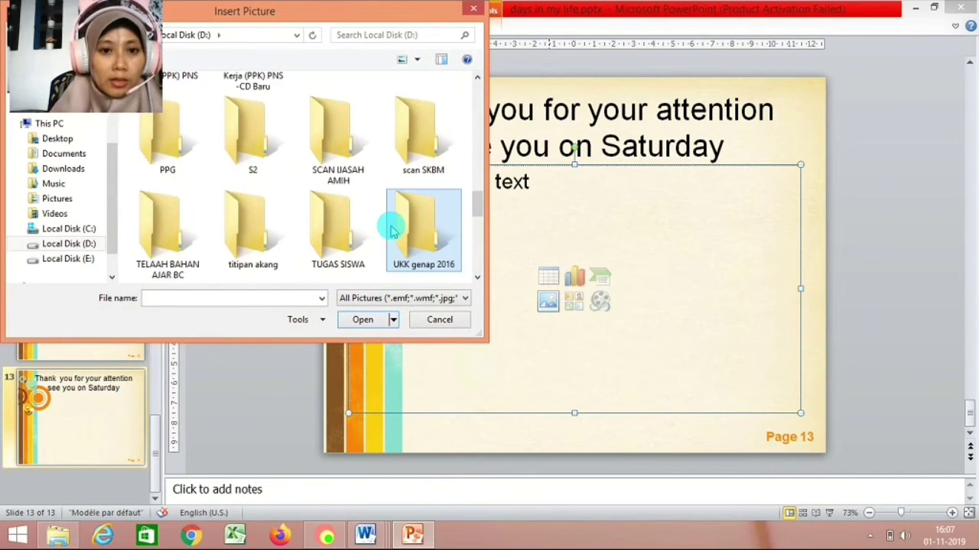
{"action": "scroll", "coordinate": [390, 229], "scroll_direction": "down", "scroll_amount": 2}
{"action": "left_click", "coordinate": [391, 230]}
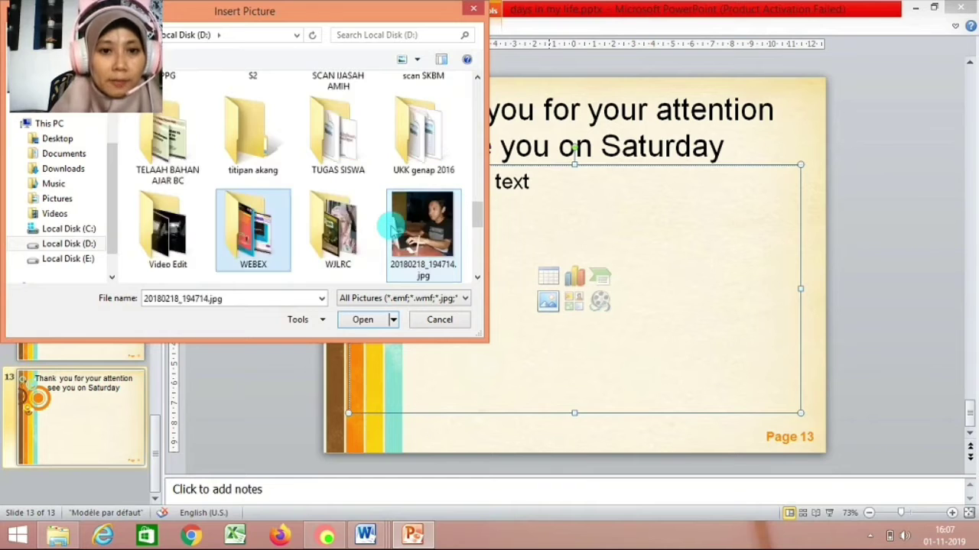
{"action": "key", "text": "Return"}
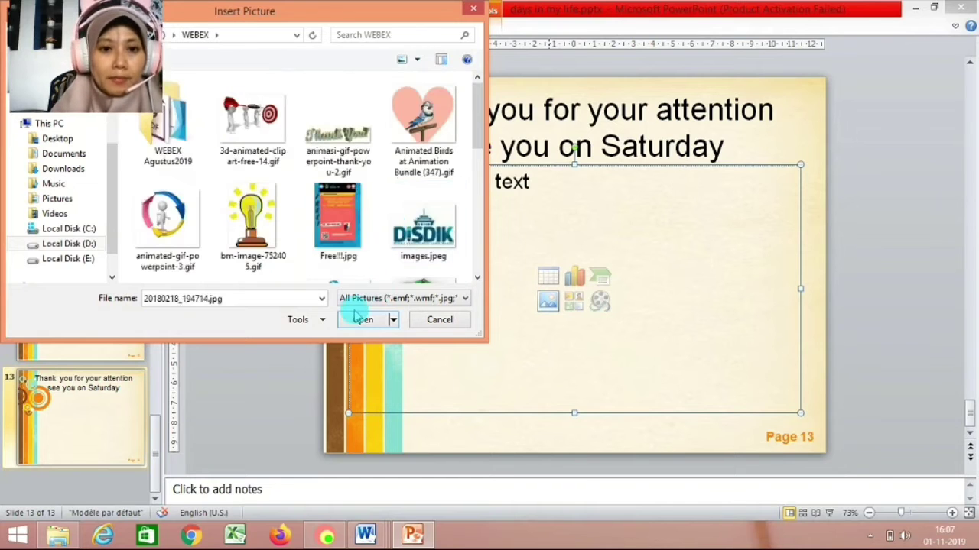
{"action": "left_click", "coordinate": [348, 133]}
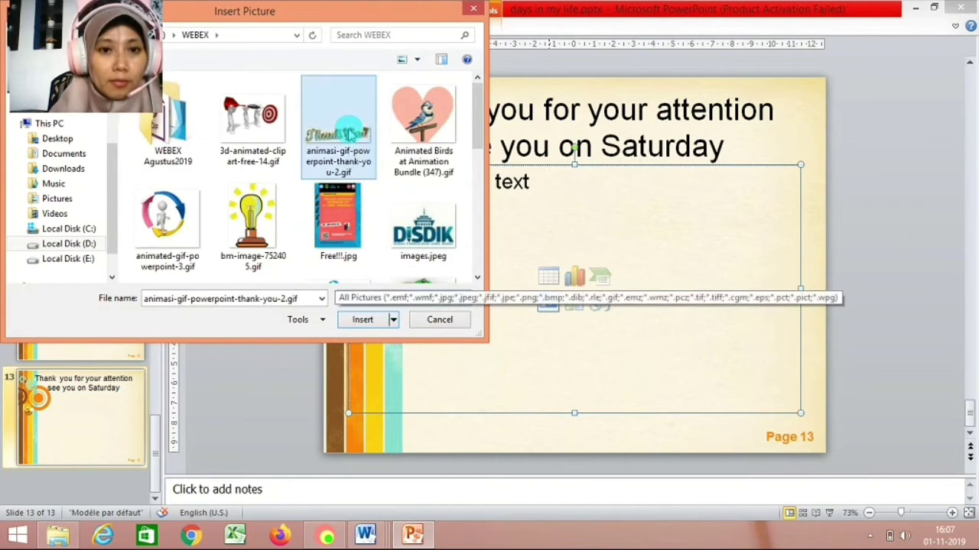
{"action": "left_click", "coordinate": [360, 319]}
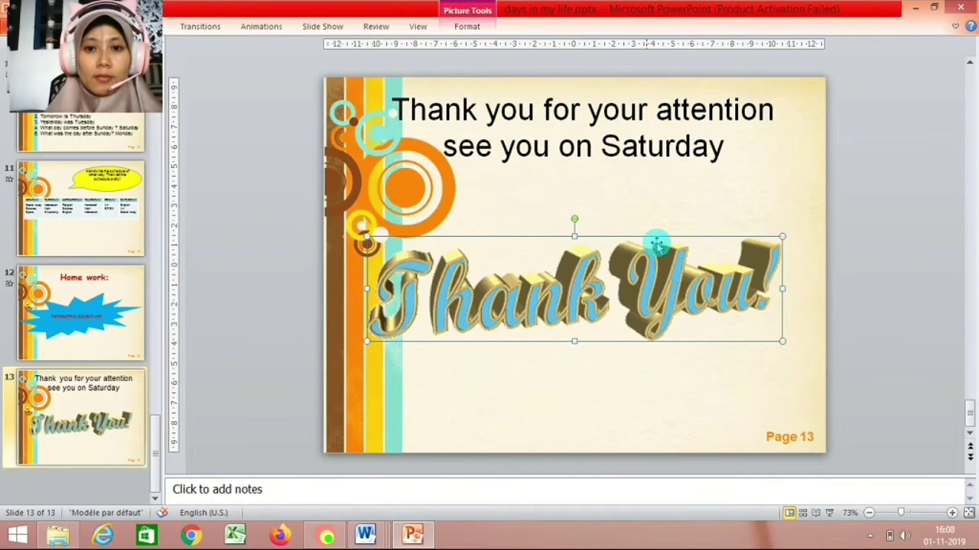
Select the title line 'Thank you for your attention' and begin typing 'Ne' over it.
{"action": "left_click", "coordinate": [648, 210]}
{"action": "left_click", "coordinate": [581, 112]}
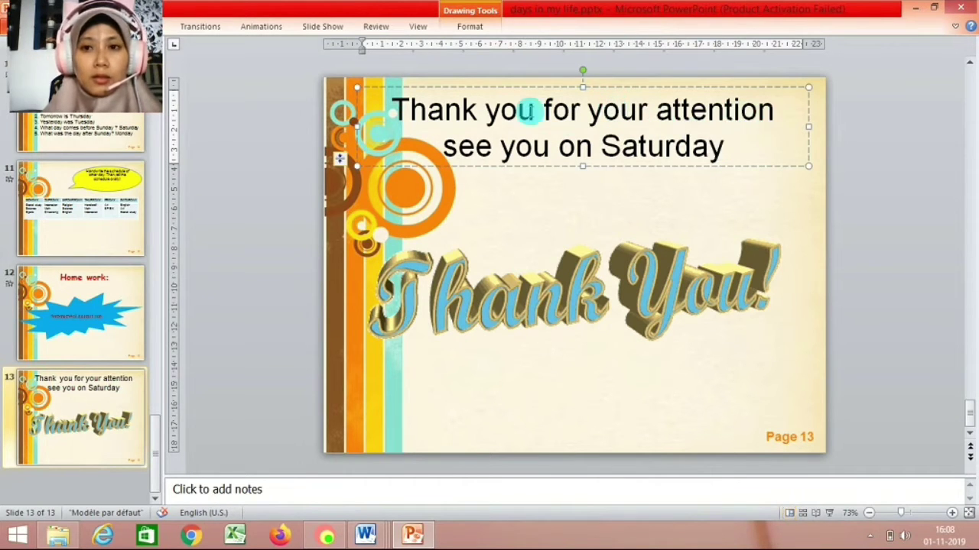
{"action": "triple_click", "coordinate": [393, 113]}
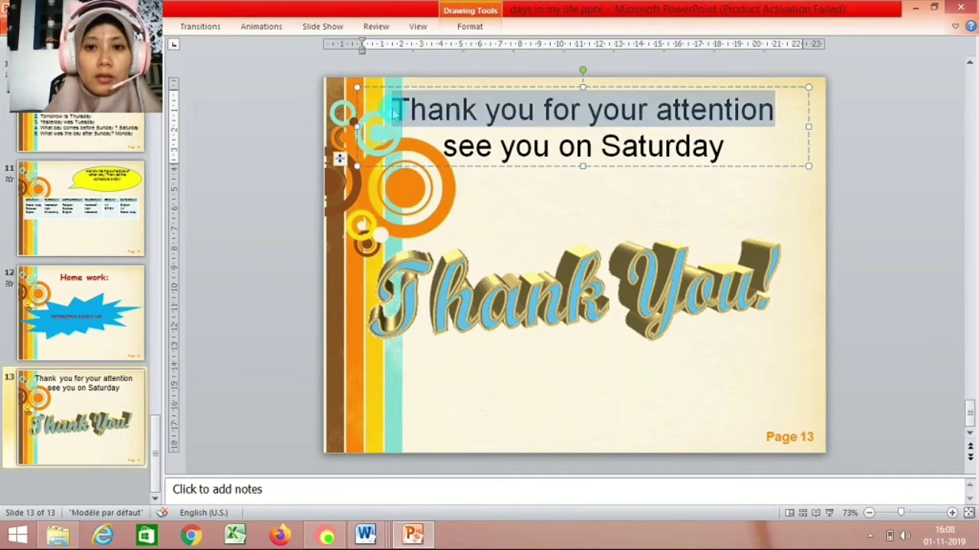
{"action": "type", "text": "Ne"}
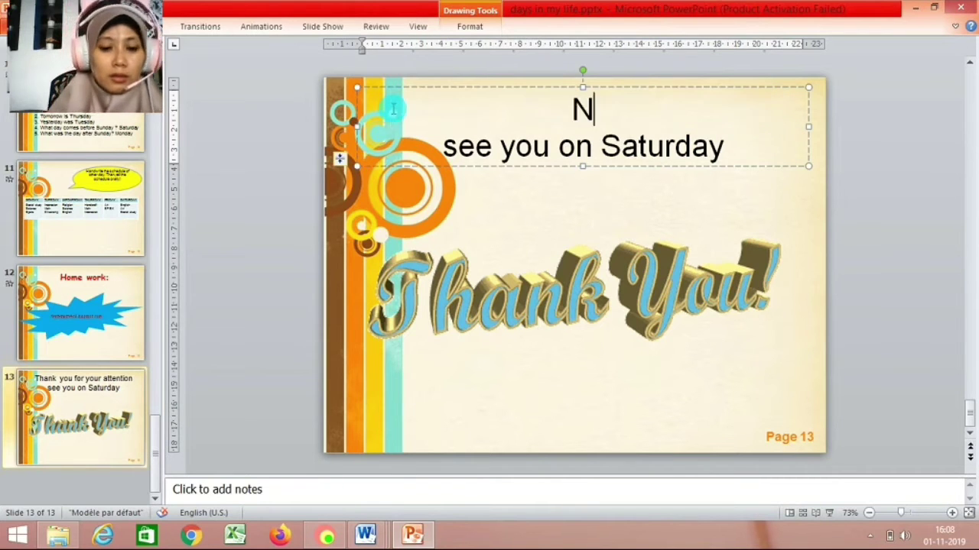
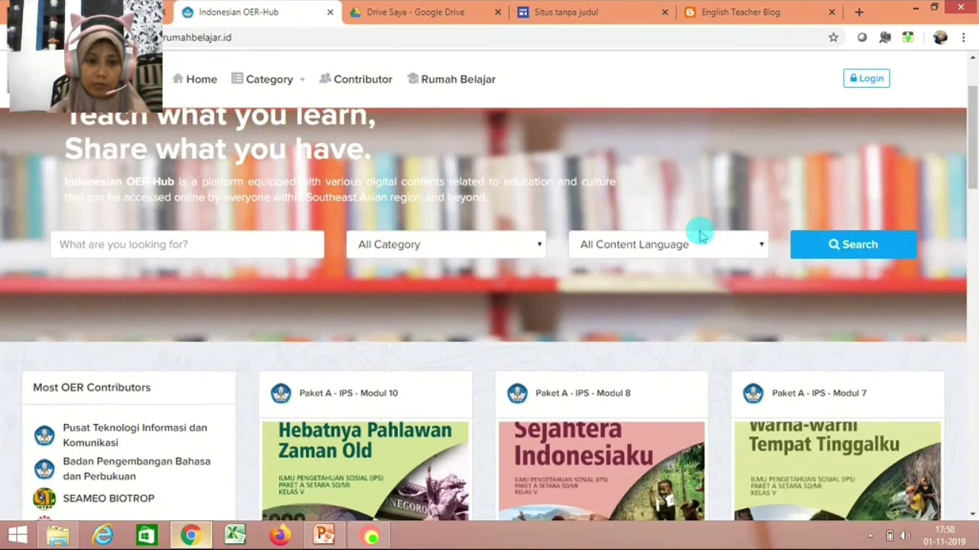
Filter resources to the Education category and browse to the Paket A - Bahasa Indonesia - Modul 9 page.
{"action": "left_click", "coordinate": [535, 251]}
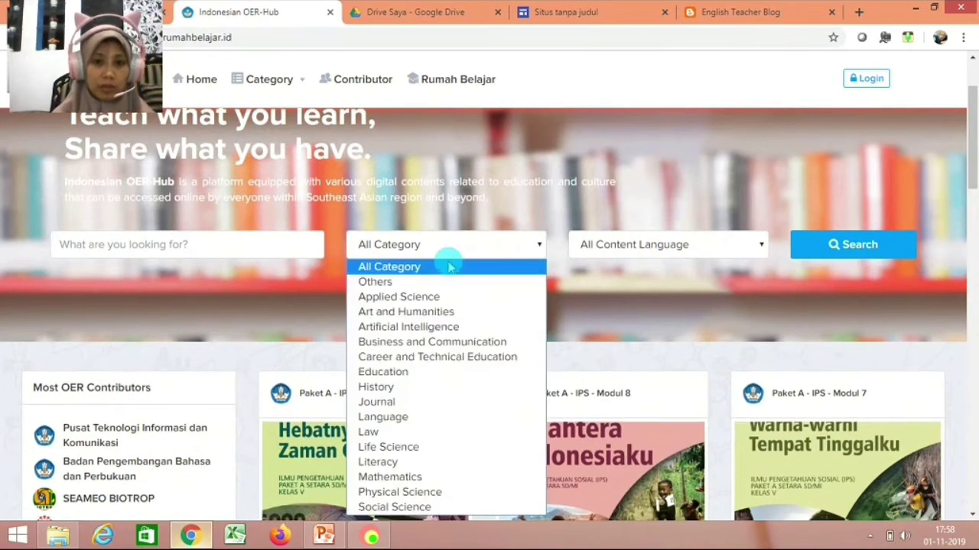
{"action": "left_click", "coordinate": [419, 372]}
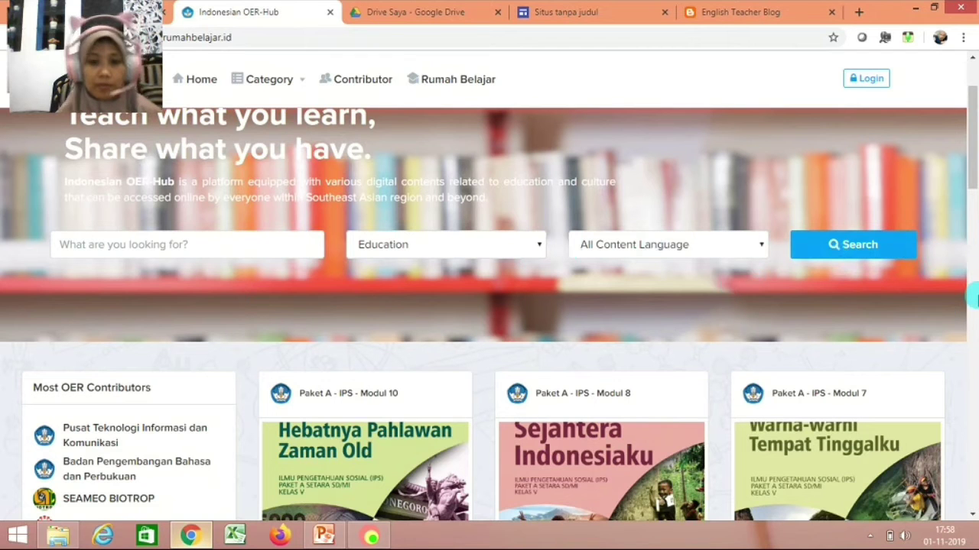
{"action": "scroll", "coordinate": [972, 192], "scroll_direction": "down", "scroll_amount": 3}
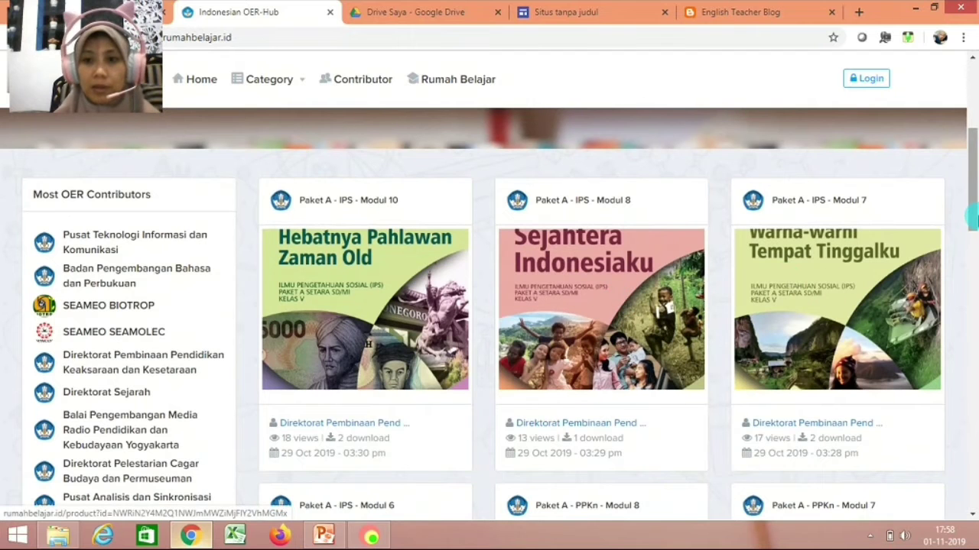
{"action": "left_click_drag", "start_coordinate": [974, 161], "coordinate": [961, 448]}
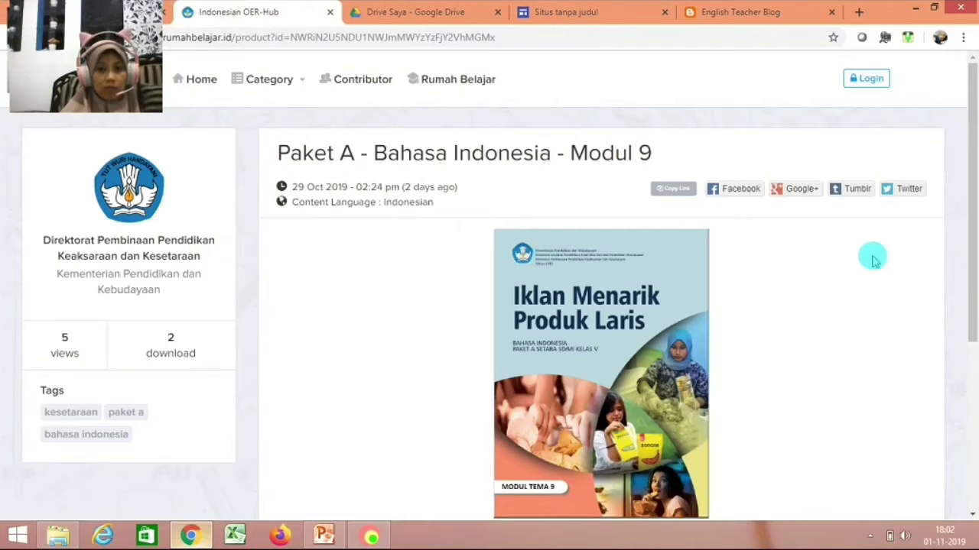
{"action": "left_click_drag", "start_coordinate": [972, 177], "coordinate": [971, 205]}
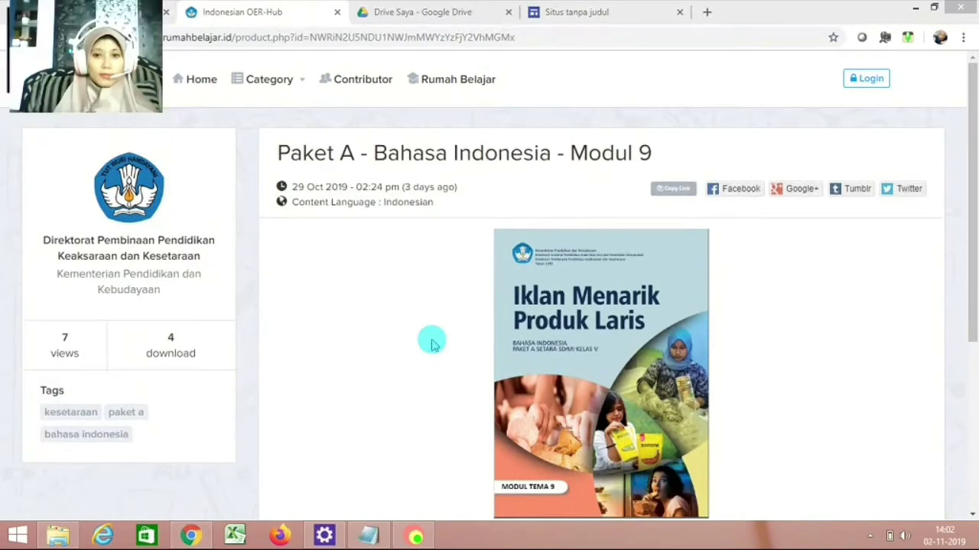
{"action": "left_click_drag", "start_coordinate": [971, 215], "coordinate": [973, 240]}
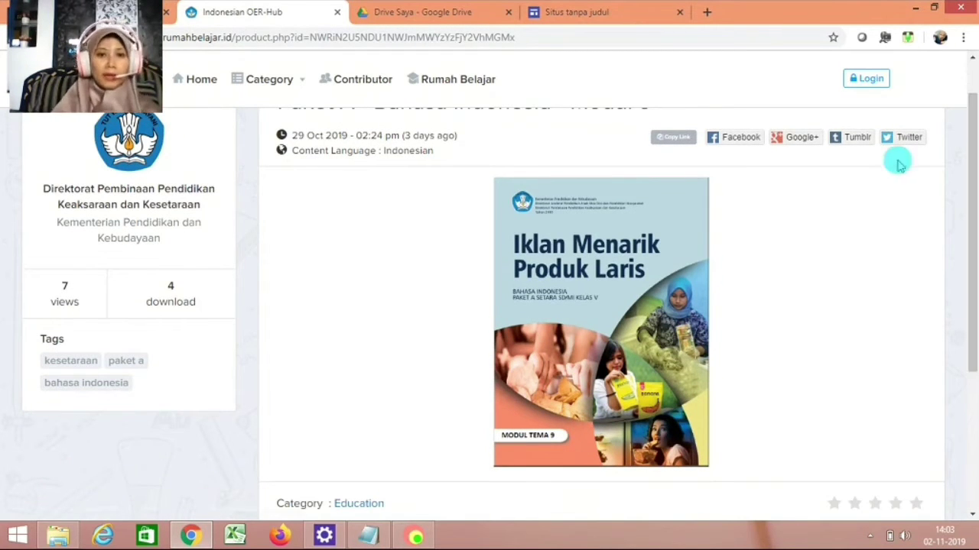
Return to the untitled Google Sites editor and set the page header title.
{"action": "left_click", "coordinate": [594, 13]}
{"action": "left_click", "coordinate": [461, 19]}
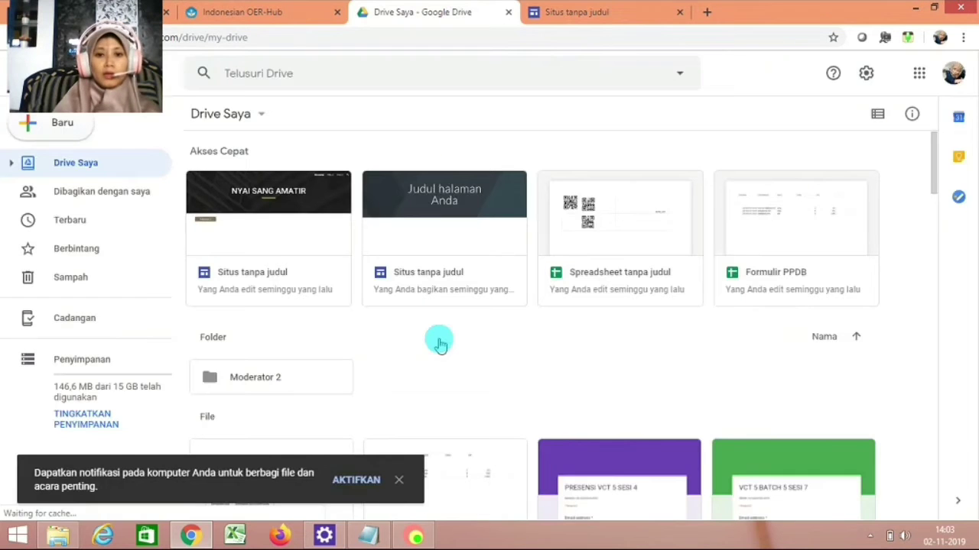
{"action": "left_click", "coordinate": [608, 11]}
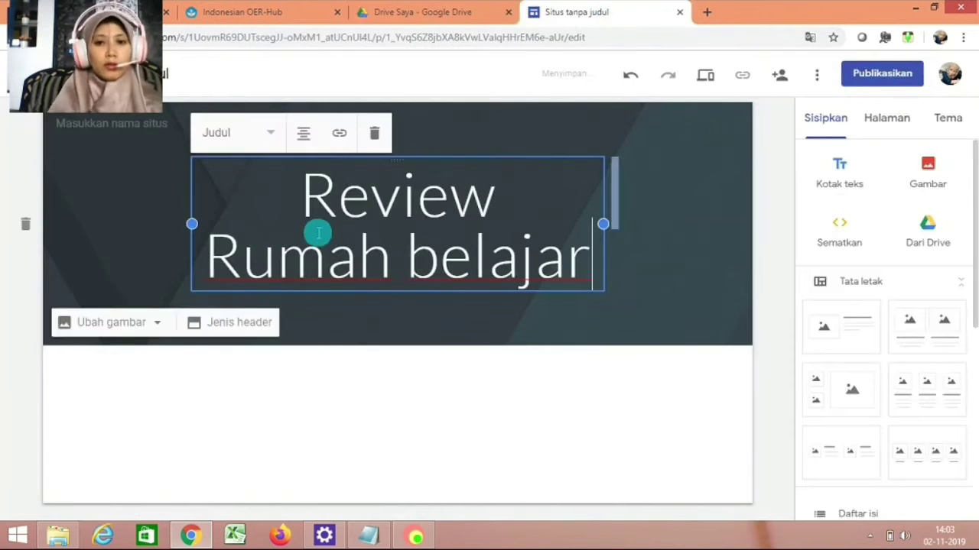
{"action": "left_click", "coordinate": [748, 348]}
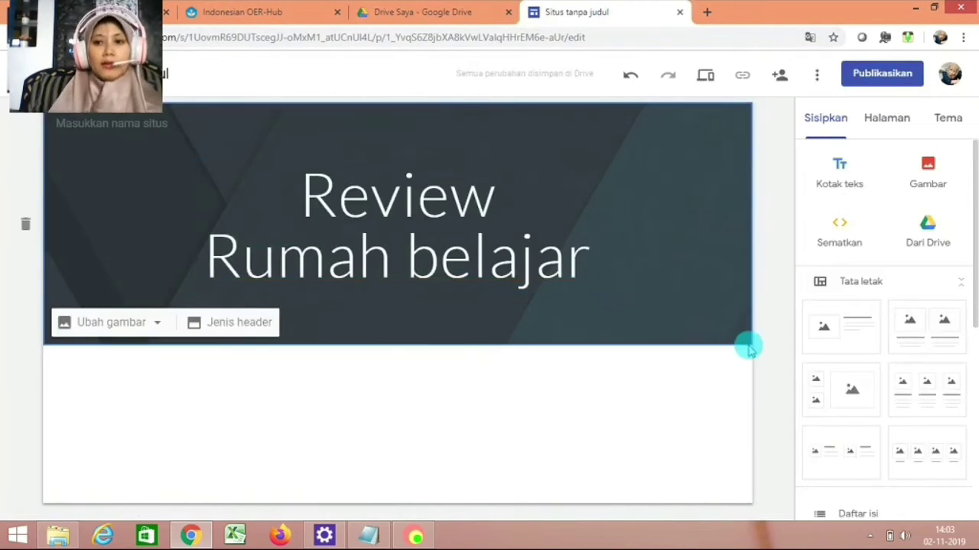
Show the site's page list and bring up the VoiceNote II dictation window.
{"action": "left_click", "coordinate": [883, 116]}
{"action": "mouse_move", "coordinate": [887, 474]}
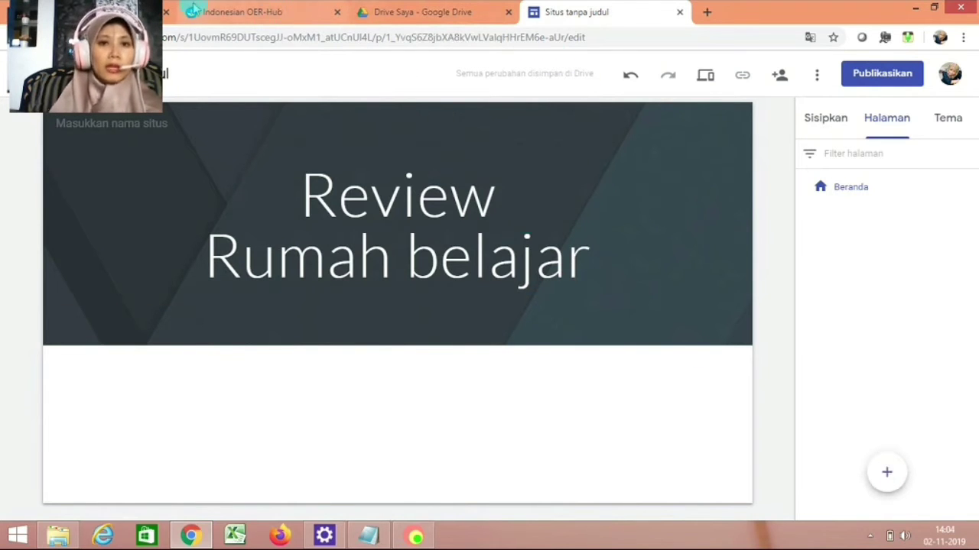
{"action": "left_click", "coordinate": [907, 37]}
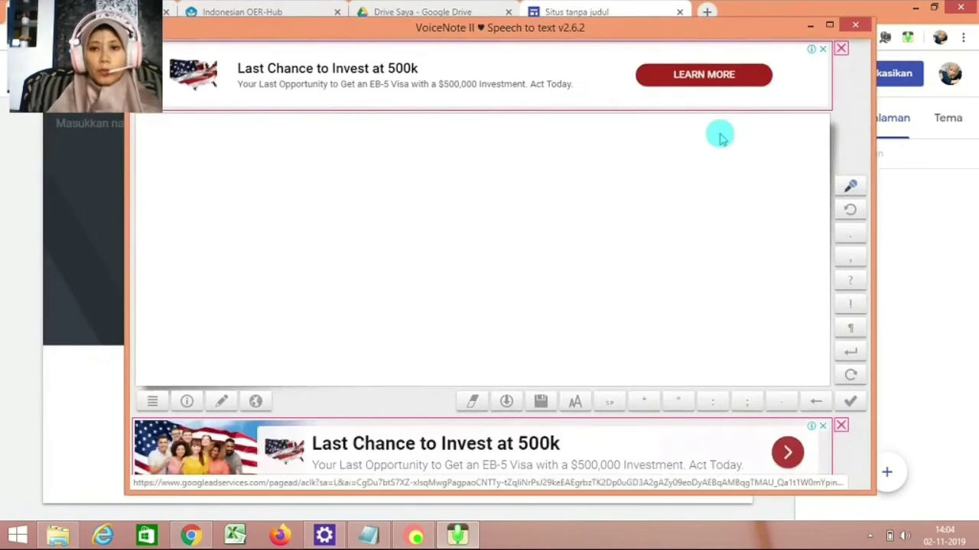
Close both ad banners and dictate the review opening about the Iklan Menarik Produk Laris module.
{"action": "left_click", "coordinate": [841, 49]}
{"action": "left_click", "coordinate": [841, 426]}
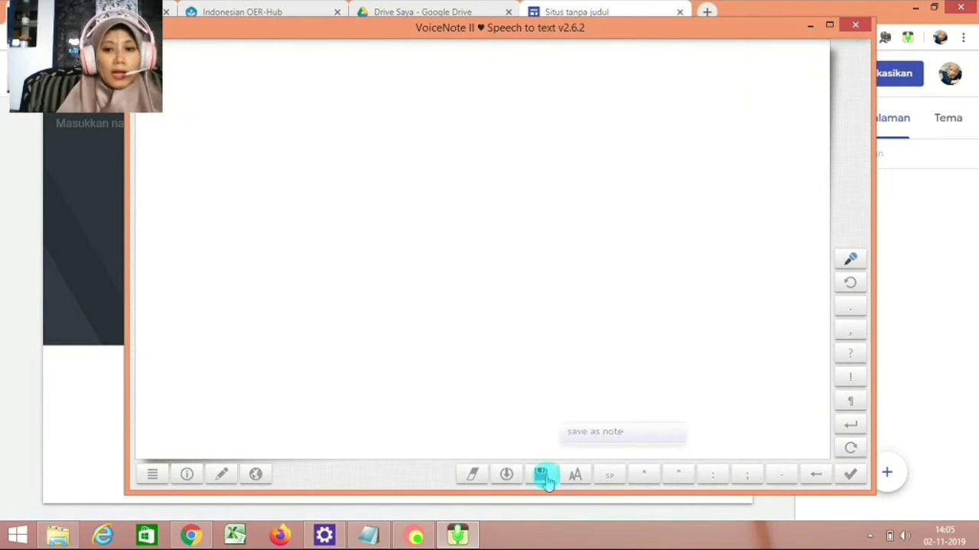
{"action": "left_click", "coordinate": [850, 259]}
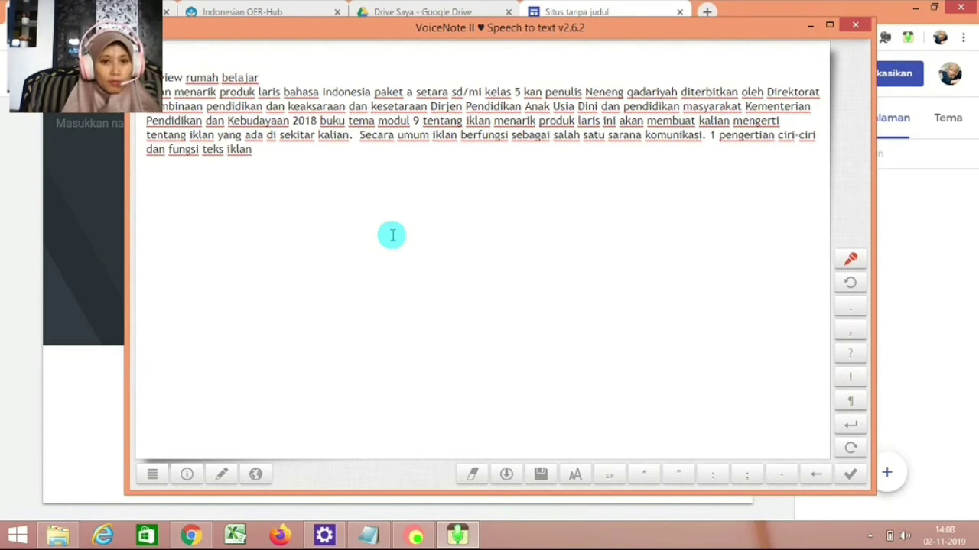
Put point 1 on its own line and dictate iklan characteristics a–c and point 2 on functions.
{"action": "left_click", "coordinate": [708, 134]}
{"action": "key", "text": "Return"}
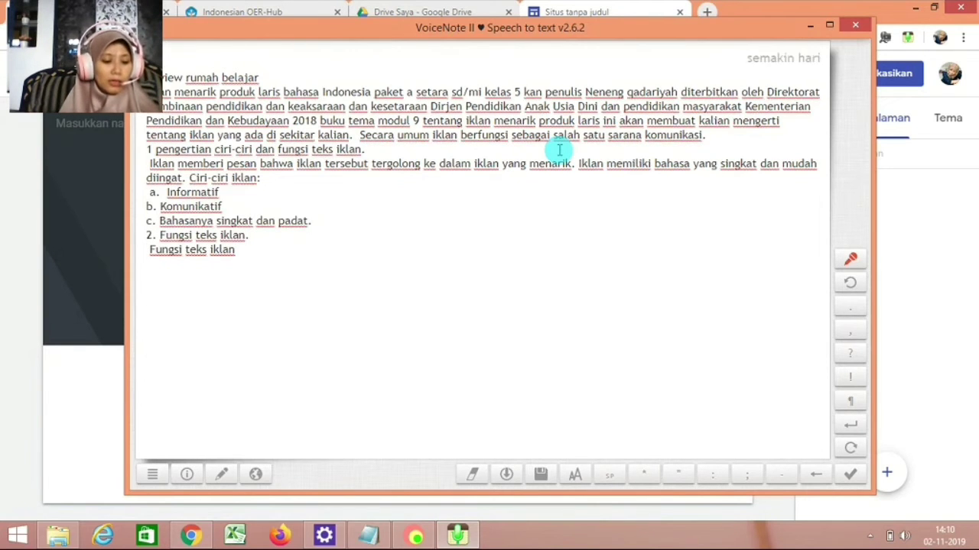
{"action": "type", "text": ","}
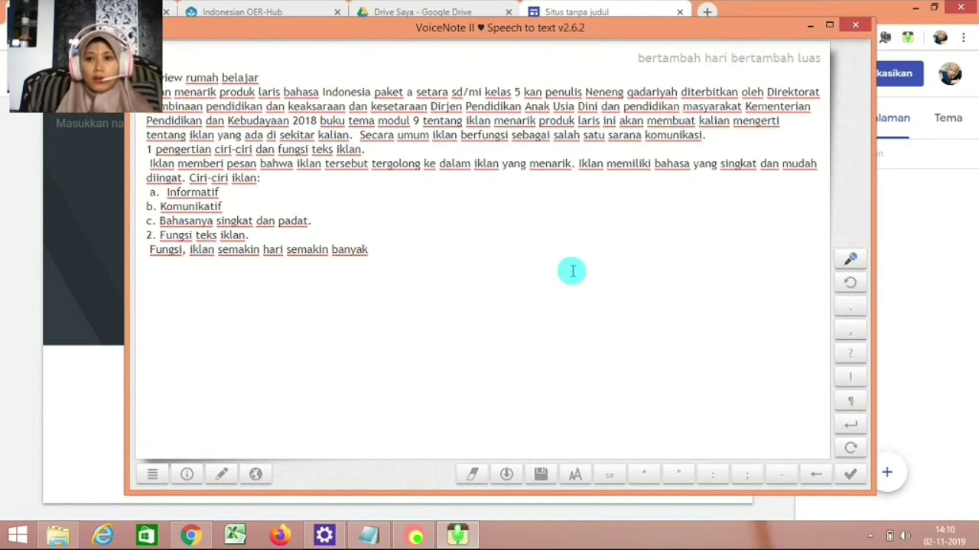
{"action": "left_click", "coordinate": [849, 260]}
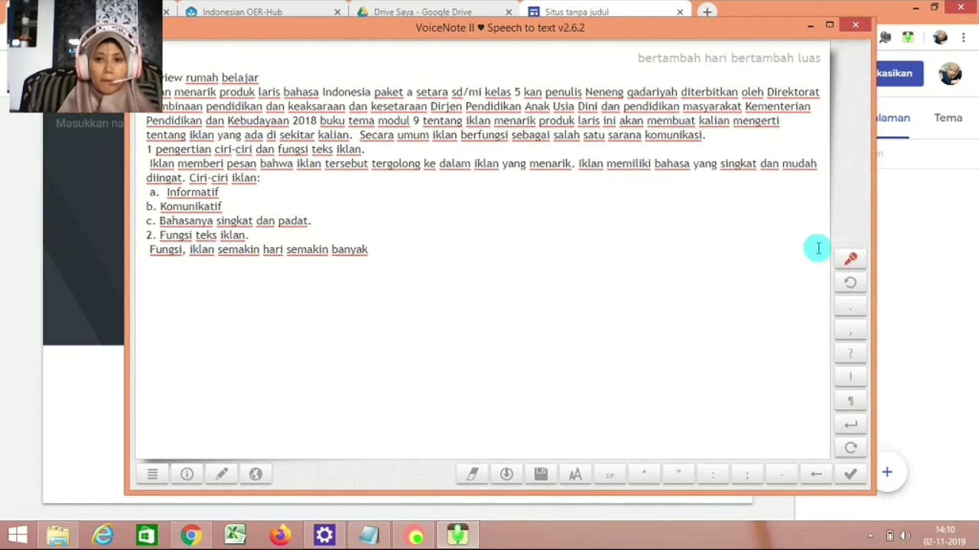
{"action": "left_click", "coordinate": [850, 260]}
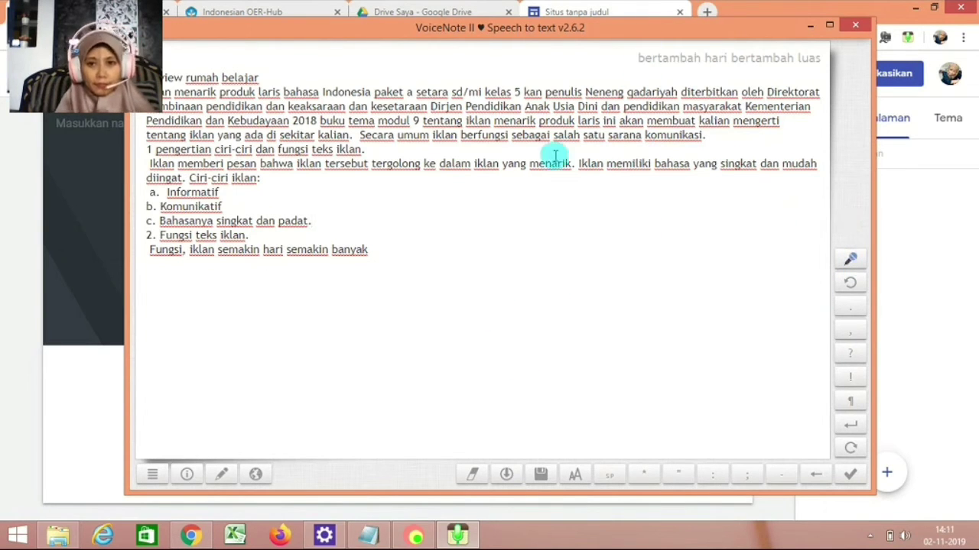
{"action": "triple_click", "coordinate": [386, 252]}
{"action": "left_click", "coordinate": [401, 289]}
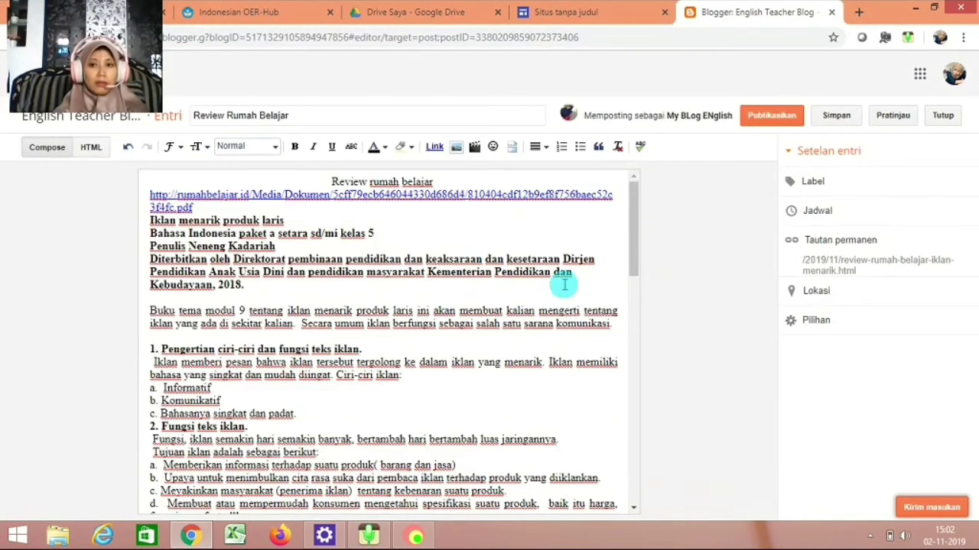
Publish the 'Review Rumah Belajar' post with Publikasikan.
{"action": "left_click", "coordinate": [760, 118]}
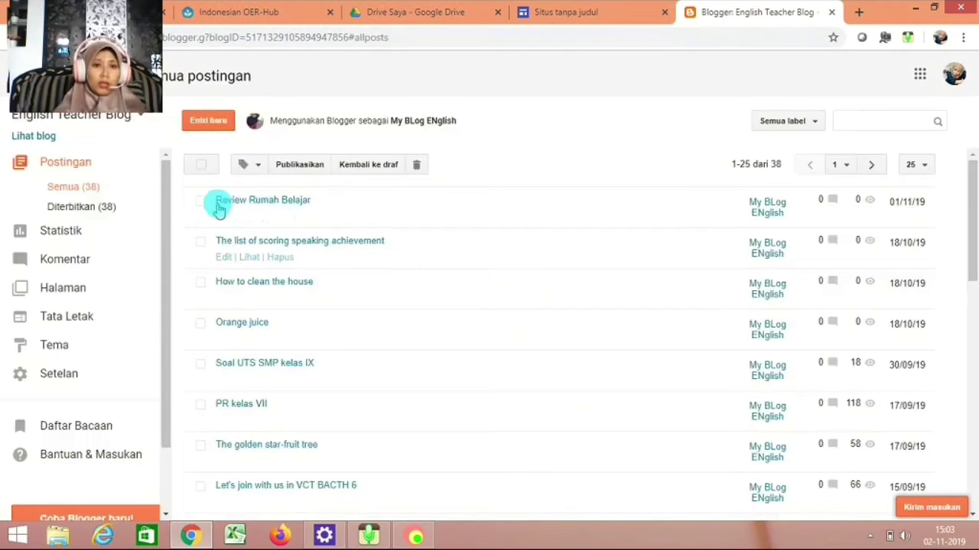
{"action": "mouse_move", "coordinate": [224, 220]}
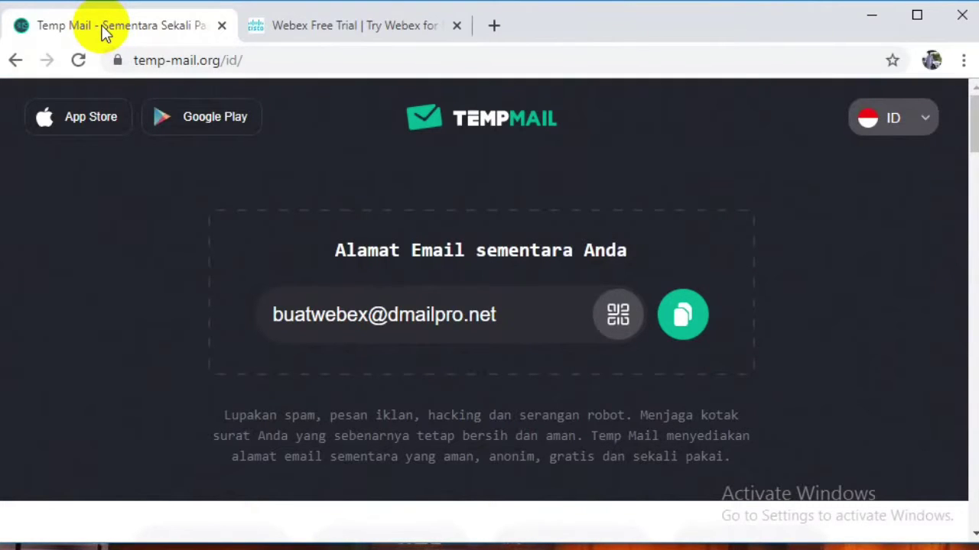
Sign up for the Webex free trial with the copied temporary e-mail address, then return to Temp Mail.
{"action": "triple_click", "coordinate": [512, 320]}
{"action": "key", "text": "ctrl+c"}
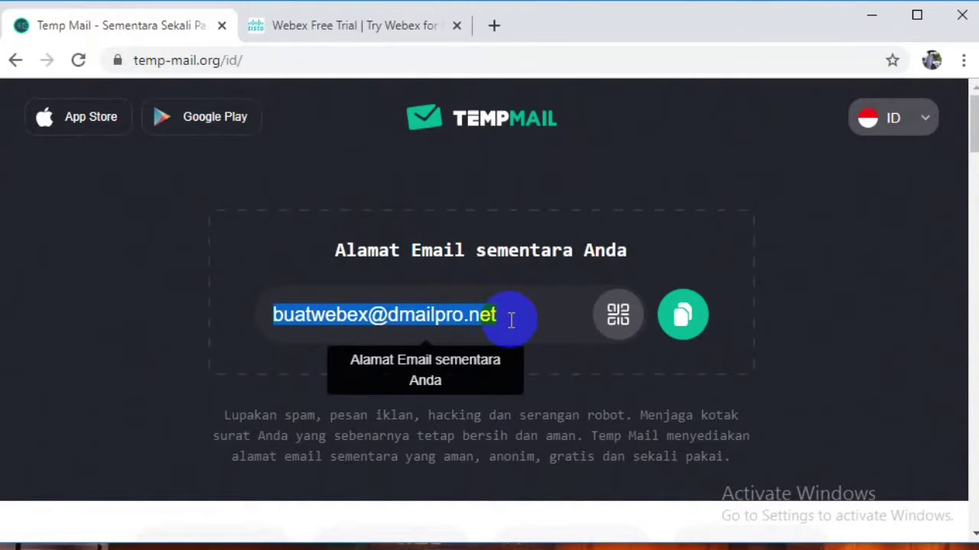
{"action": "left_click", "coordinate": [377, 29]}
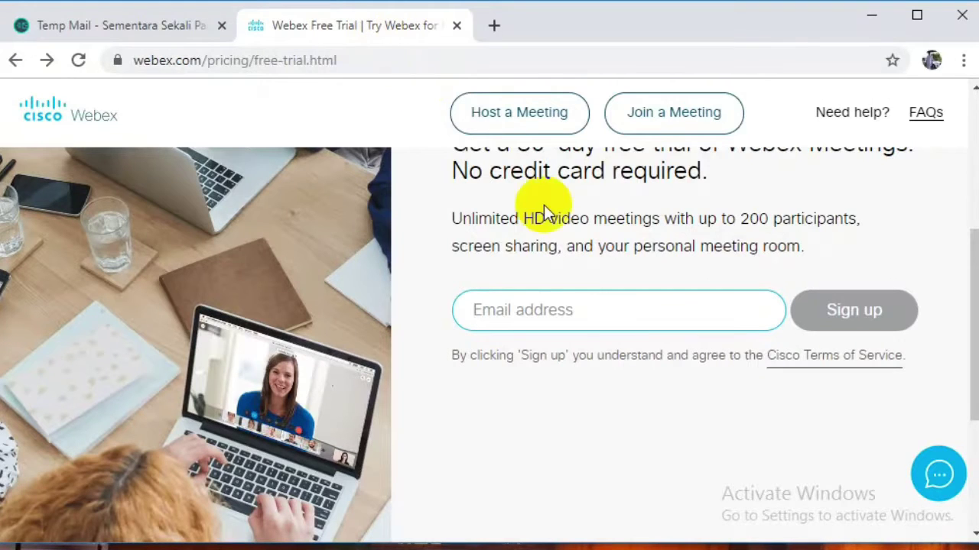
{"action": "key", "text": "ctrl+v"}
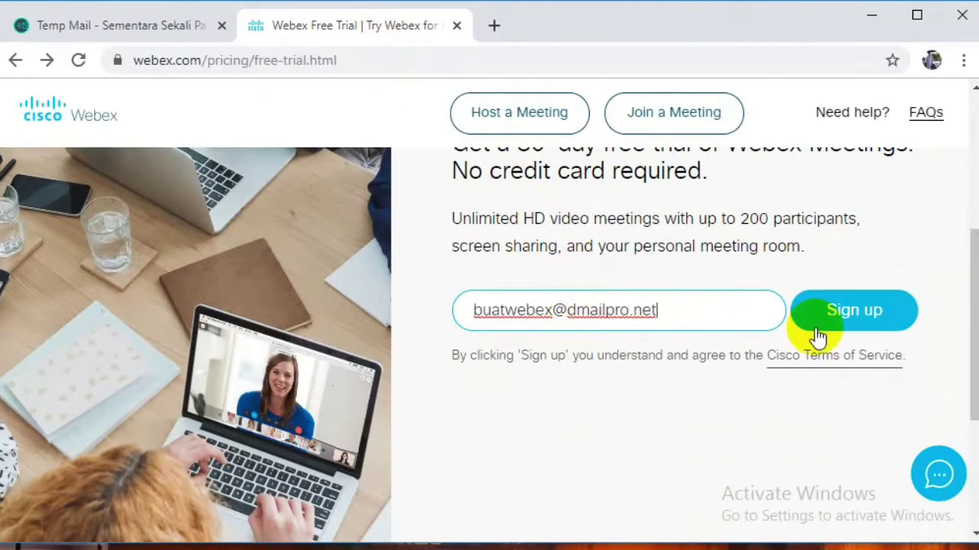
{"action": "left_click", "coordinate": [833, 327]}
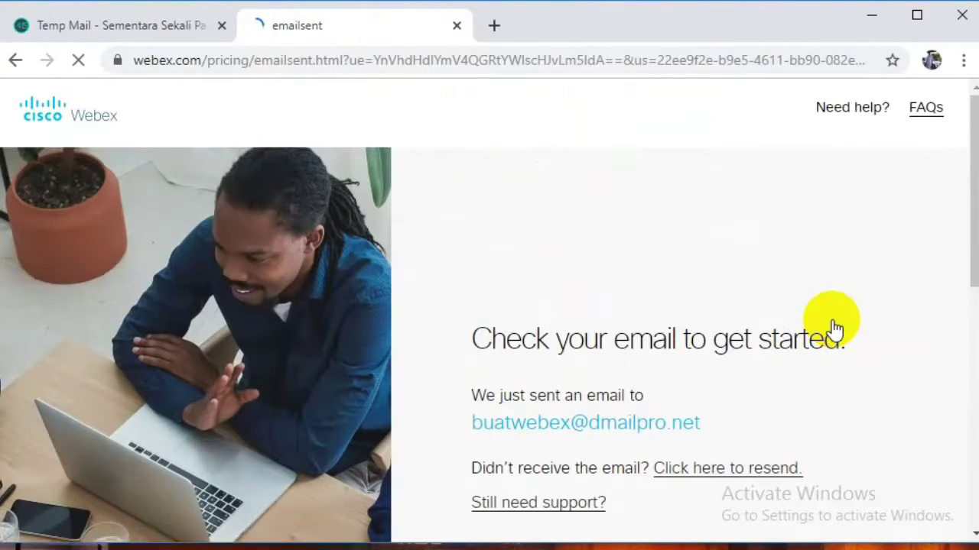
{"action": "left_click", "coordinate": [168, 24]}
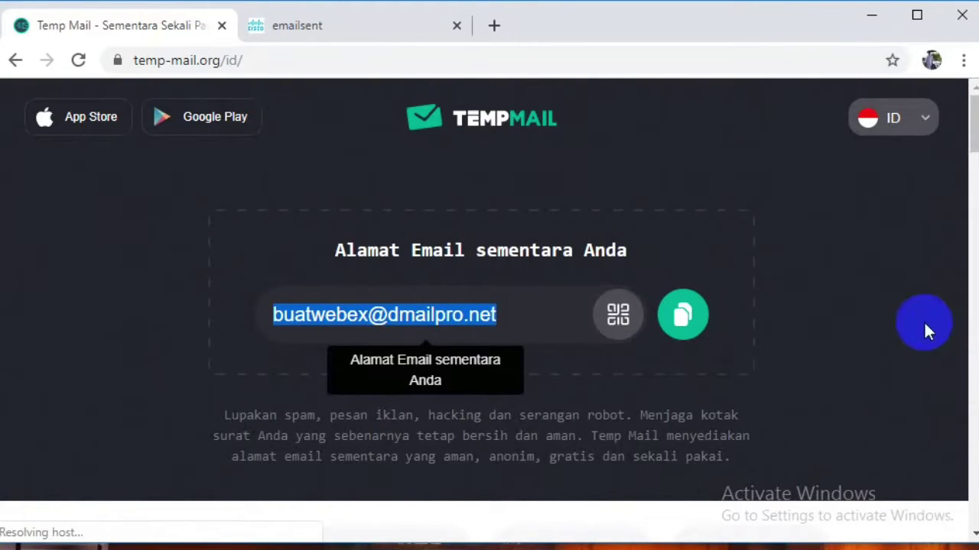
Open the Cisco Webex account setup e-mail in the temporary inbox and confirm the address.
{"action": "scroll", "coordinate": [960, 531], "scroll_direction": "down", "scroll_amount": 6}
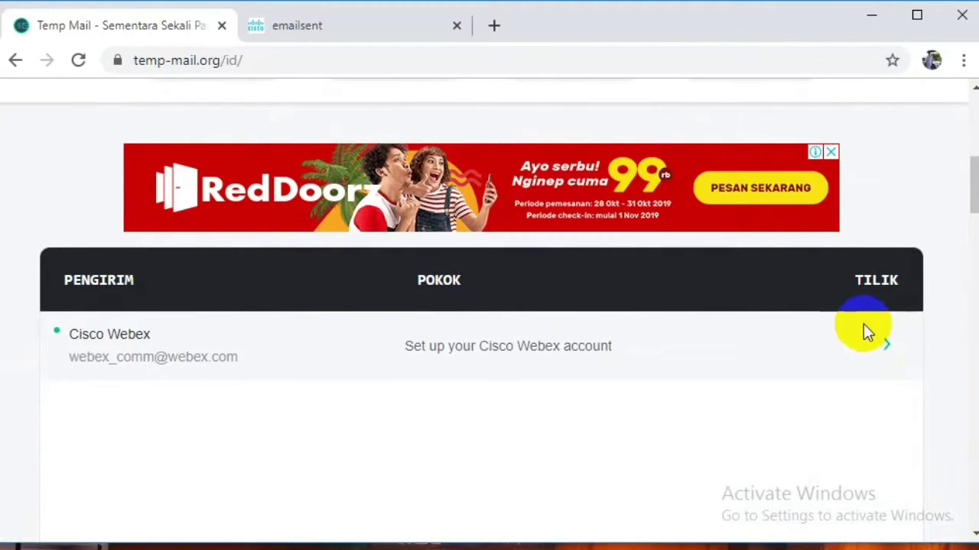
{"action": "left_click", "coordinate": [513, 358]}
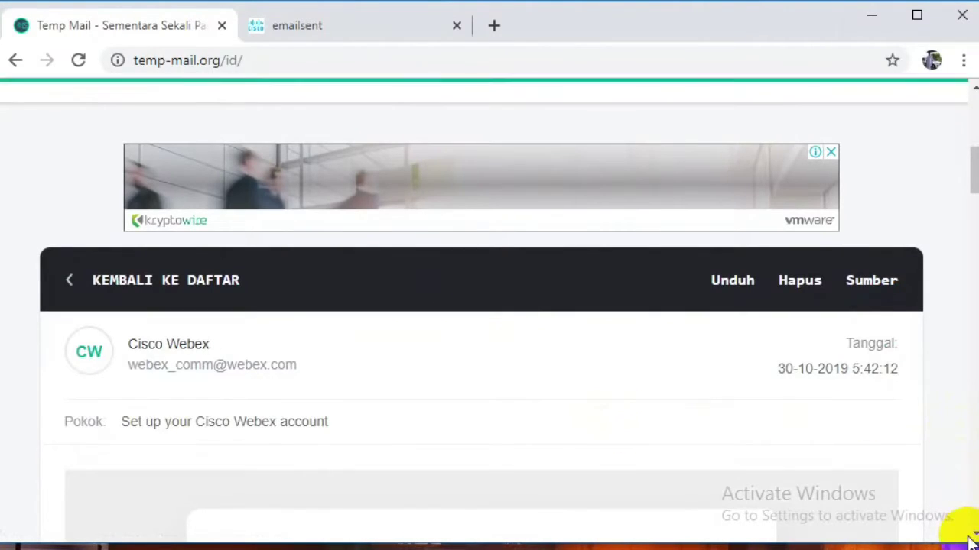
{"action": "scroll", "coordinate": [973, 538], "scroll_direction": "down", "scroll_amount": 10}
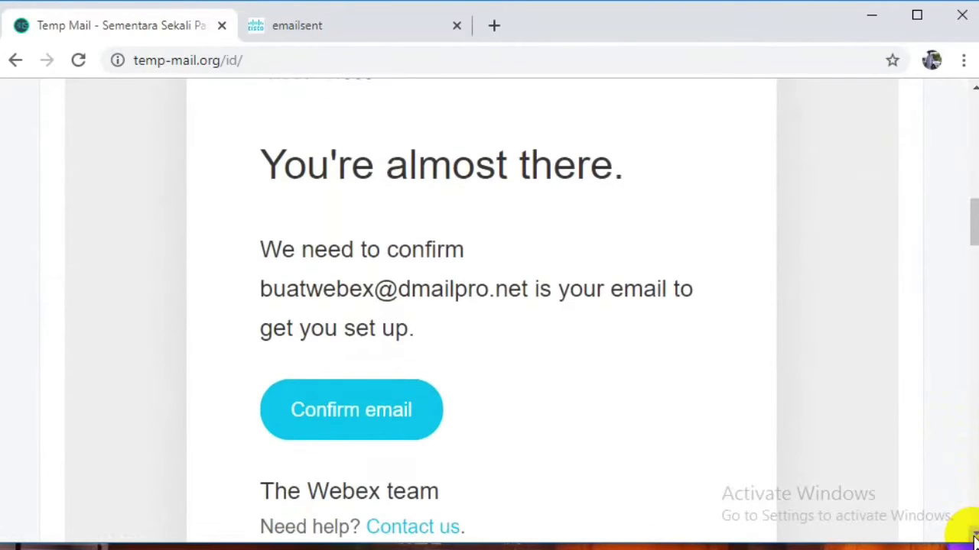
{"action": "left_click", "coordinate": [394, 405]}
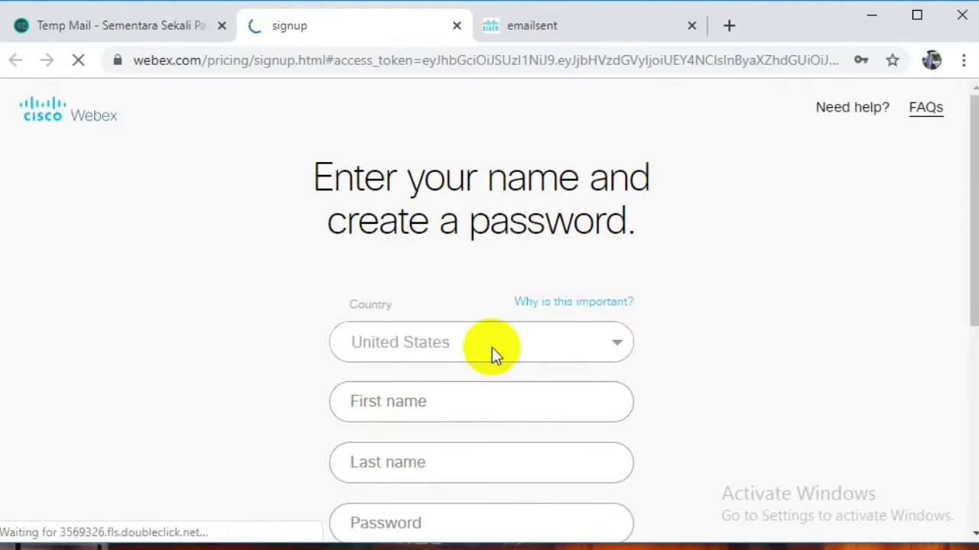
Choose Australia as the country and enter the account's first and last name.
{"action": "left_click", "coordinate": [614, 350]}
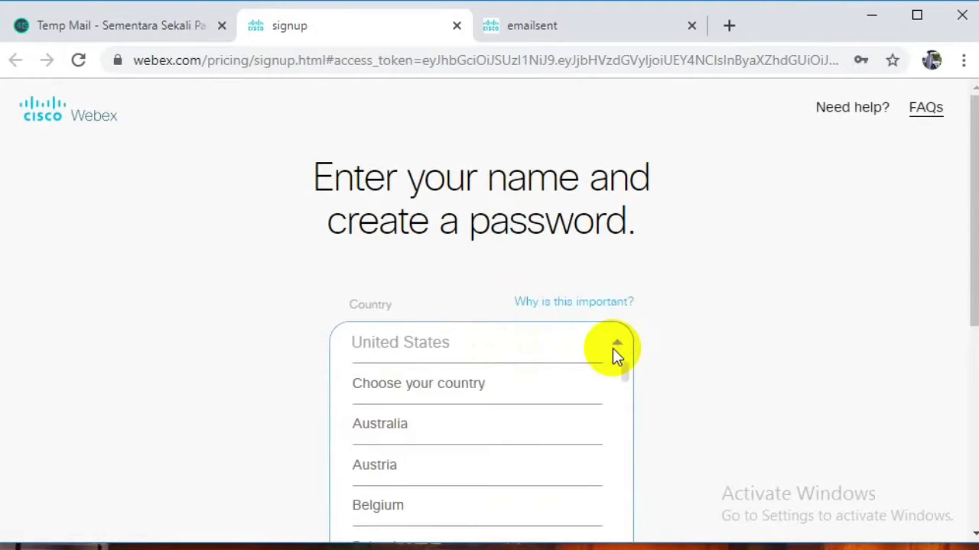
{"action": "left_click", "coordinate": [555, 427]}
{"action": "left_click", "coordinate": [496, 403]}
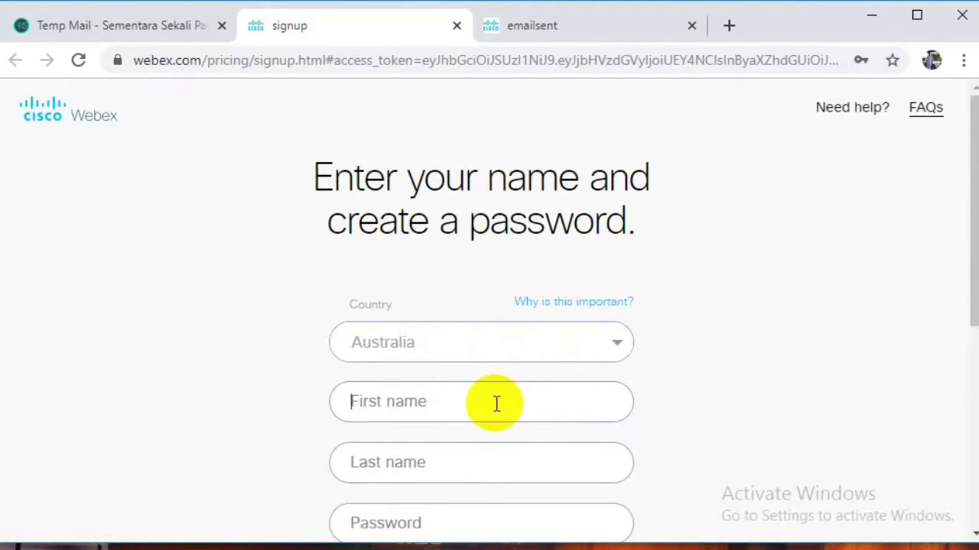
{"action": "type", "text": "p"}
{"action": "key", "text": "BackSpace"}
{"action": "type", "text": "Penguatan"}
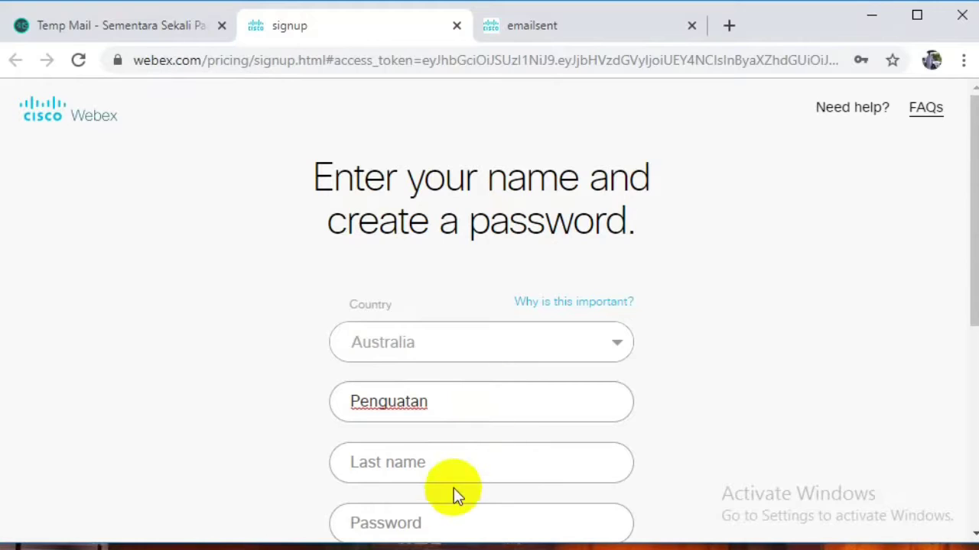
{"action": "left_click", "coordinate": [438, 459]}
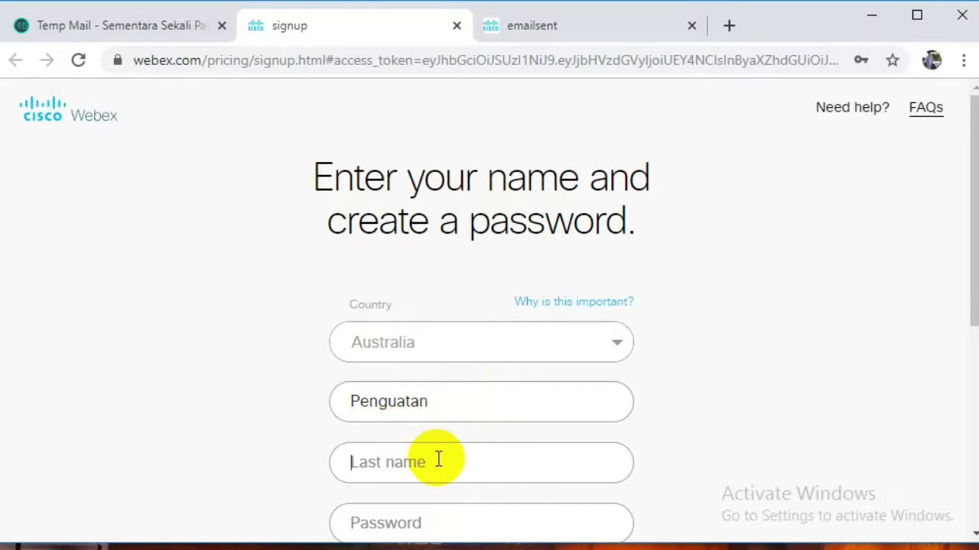
{"action": "type", "text": "Vc"}
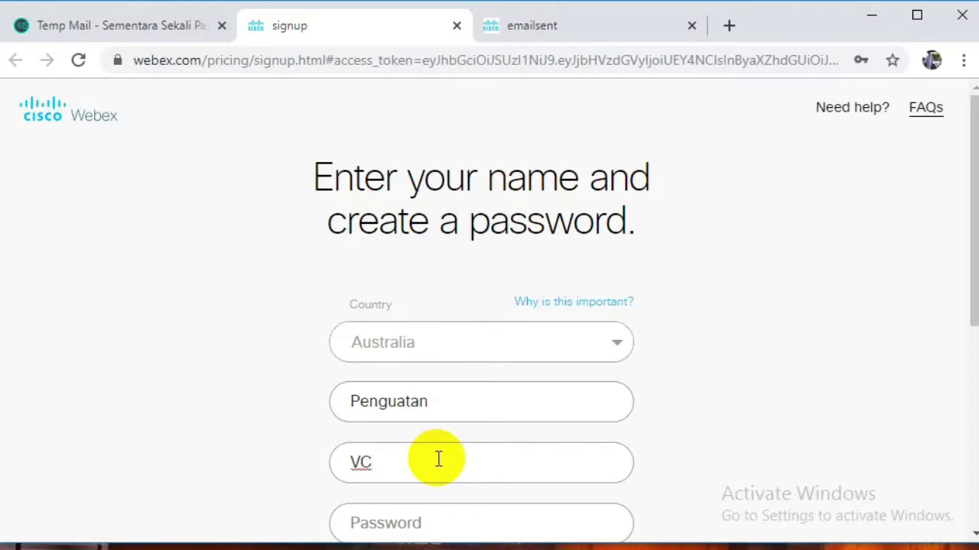
{"action": "type", "text": "T"}
Enter the account password, continue, and save the password in the browser.
{"action": "left_click", "coordinate": [443, 521]}
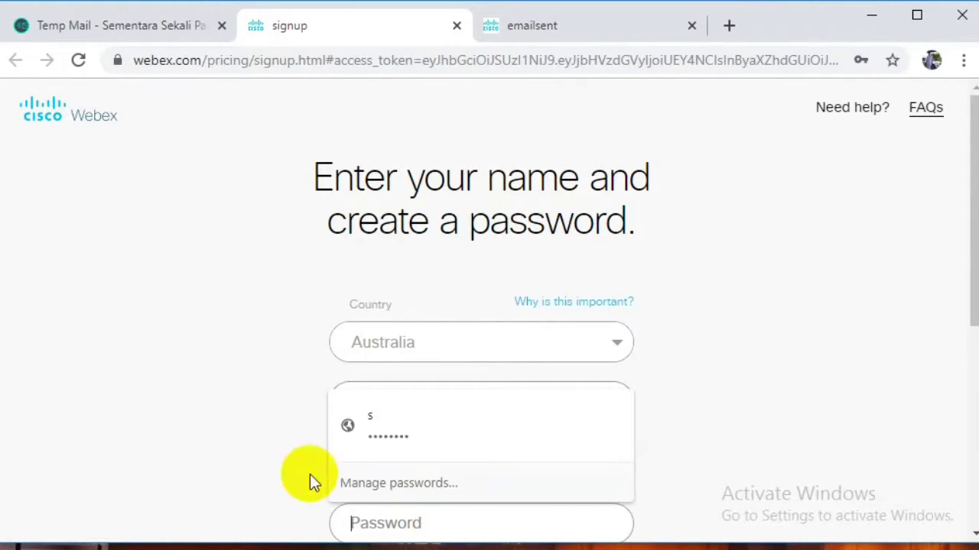
{"action": "left_click", "coordinate": [262, 443]}
{"action": "left_click", "coordinate": [474, 527]}
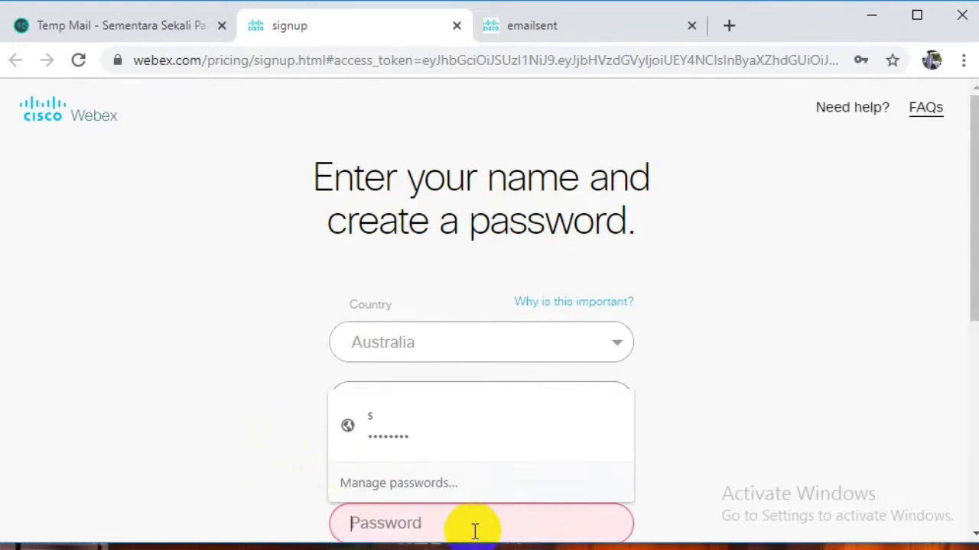
{"action": "type", "text": "p"}
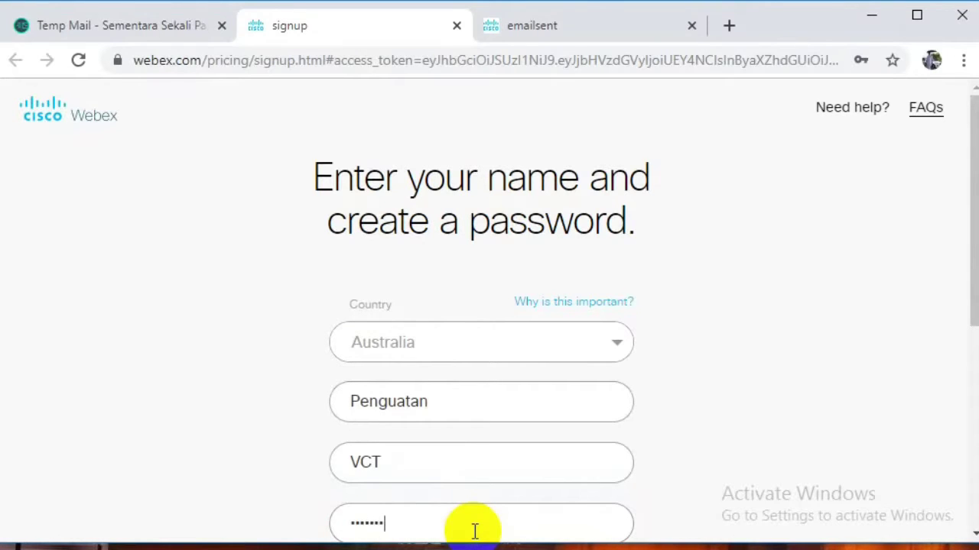
{"action": "scroll", "coordinate": [955, 520], "scroll_direction": "down", "scroll_amount": 3}
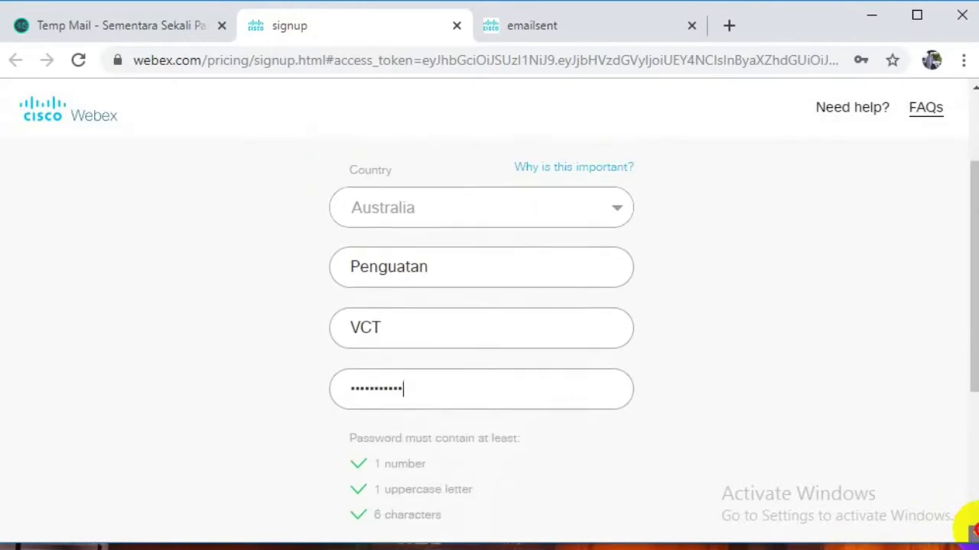
{"action": "left_click", "coordinate": [561, 481]}
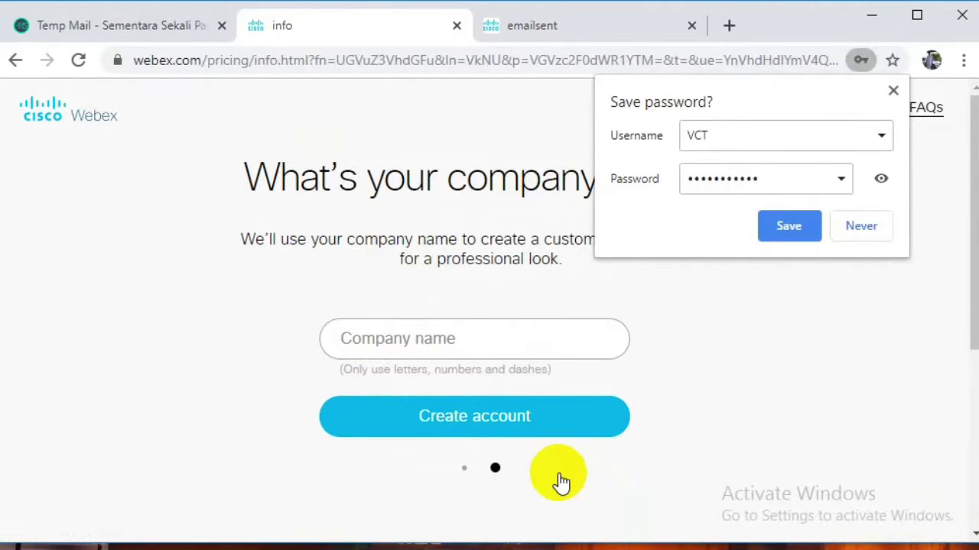
{"action": "left_click", "coordinate": [780, 233]}
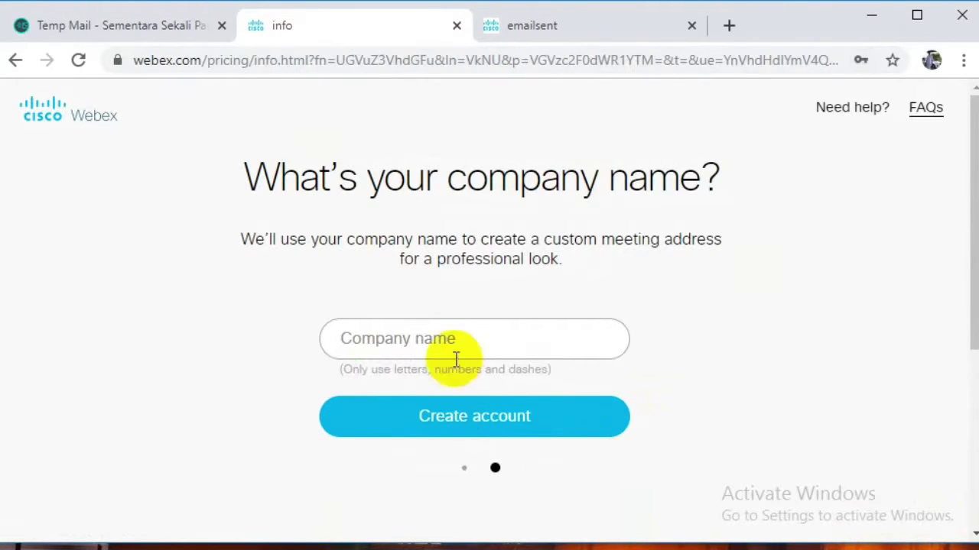
Enter company name 'JABAR JUARA' and create the Webex trial account.
{"action": "left_click", "coordinate": [444, 339]}
{"action": "type", "text": "p"}
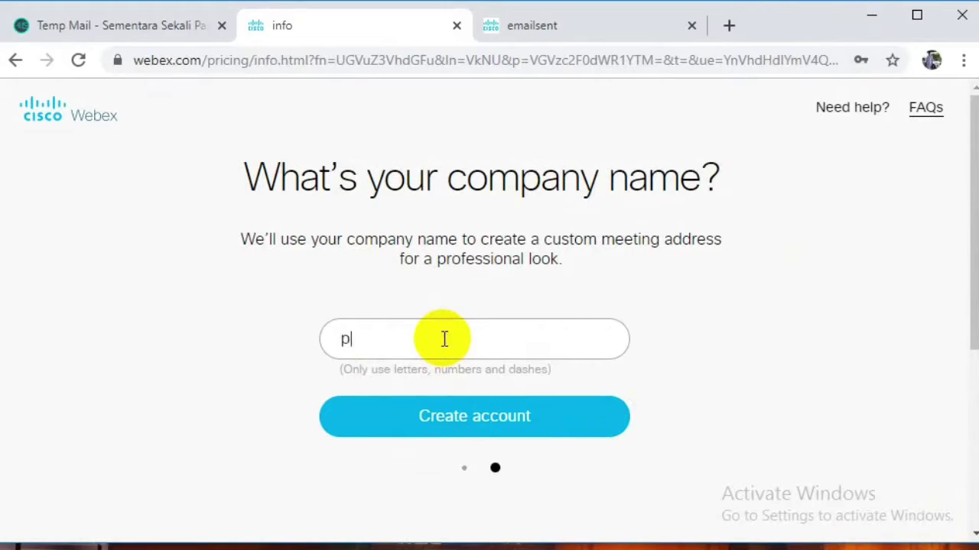
{"action": "key", "text": "BackSpace"}
{"action": "type", "text": "JABAR JUARA"}
{"action": "left_click", "coordinate": [505, 430]}
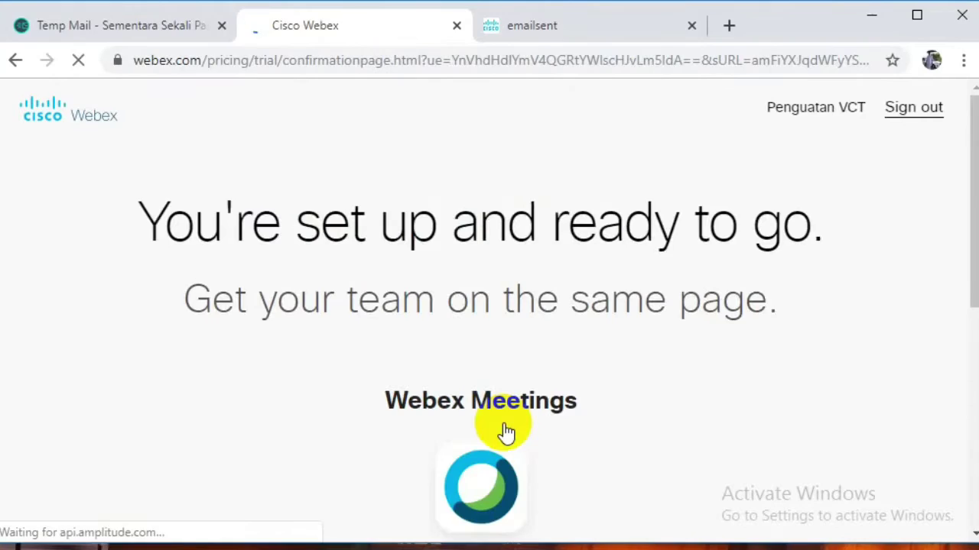
Launch the trial's Webex Meetings site and open the Schedule a Meeting form.
{"action": "scroll", "coordinate": [506, 433], "scroll_direction": "down", "scroll_amount": 2}
{"action": "scroll", "coordinate": [506, 432], "scroll_direction": "down", "scroll_amount": 1}
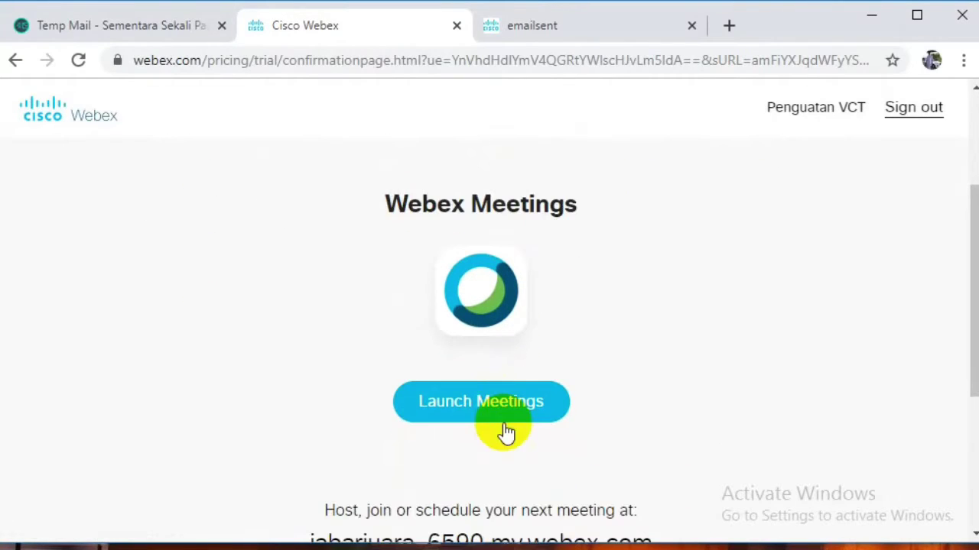
{"action": "left_click", "coordinate": [503, 415]}
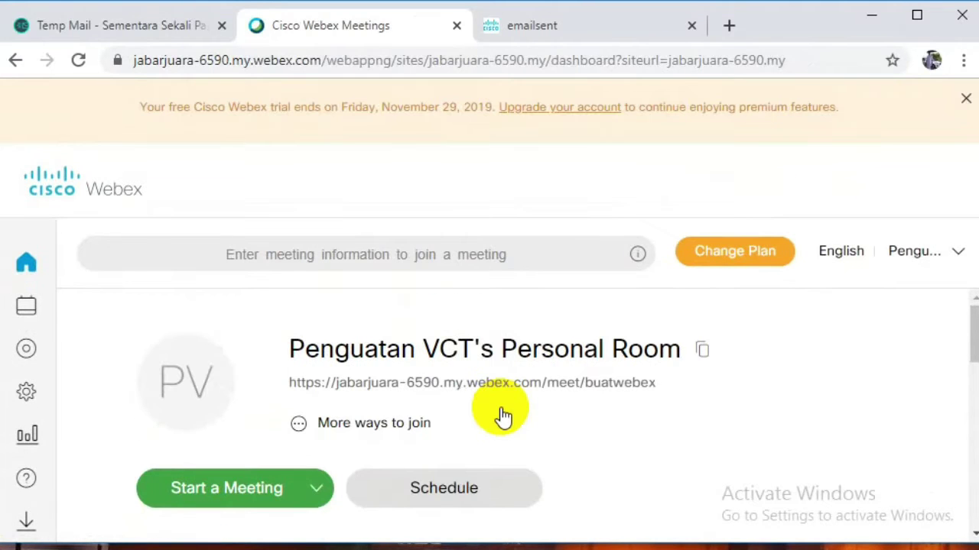
{"action": "left_click", "coordinate": [494, 487]}
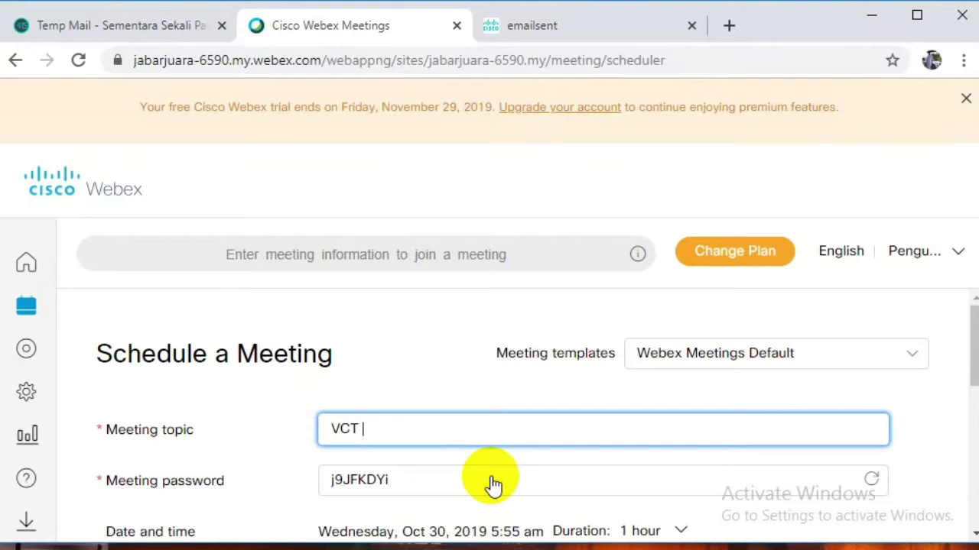
Replace the generated meeting password with a custom numeric one for the VCT JABAR meeting.
{"action": "left_click", "coordinate": [494, 483]}
{"action": "key", "text": "BackSpace"}
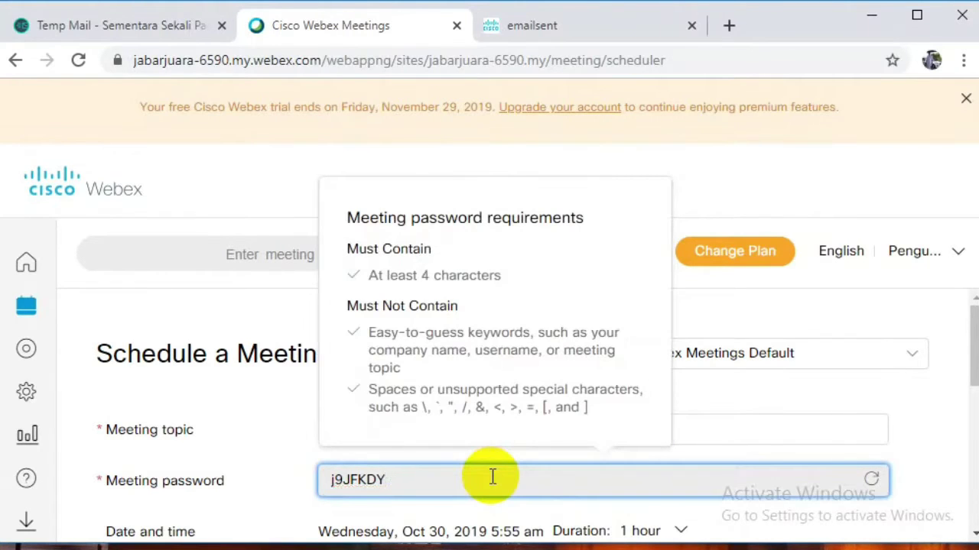
{"action": "key", "text": "BackSpace"}
{"action": "key", "text": "BackSpace"}
{"action": "key", "text": "BackSpace"}
{"action": "key", "text": "BackSpace"}
{"action": "key", "text": "BackSpace"}
{"action": "key", "text": "BackSpace"}
{"action": "key", "text": "BackSpace"}
{"action": "type", "text": "12345"}
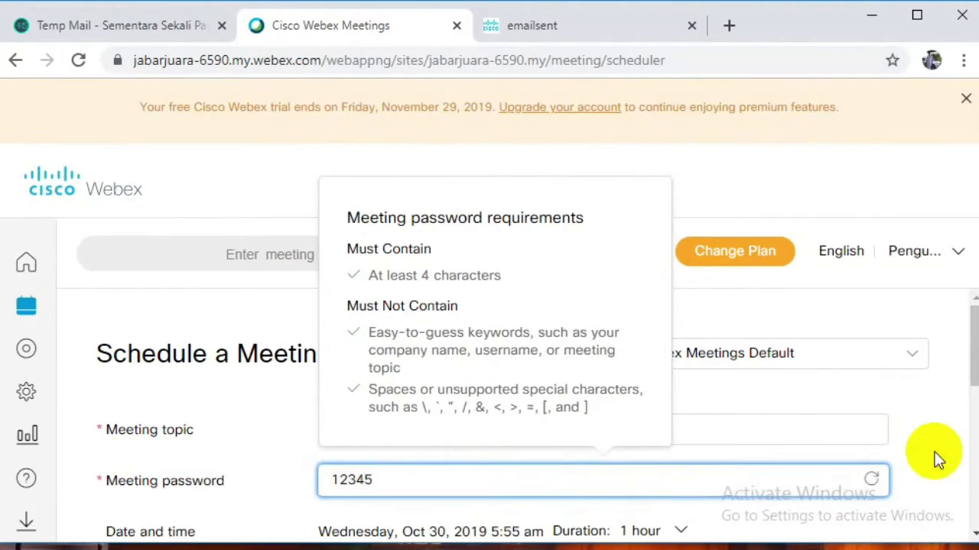
{"action": "left_click", "coordinate": [972, 533]}
{"action": "scroll", "coordinate": [972, 533], "scroll_direction": "down", "scroll_amount": 2}
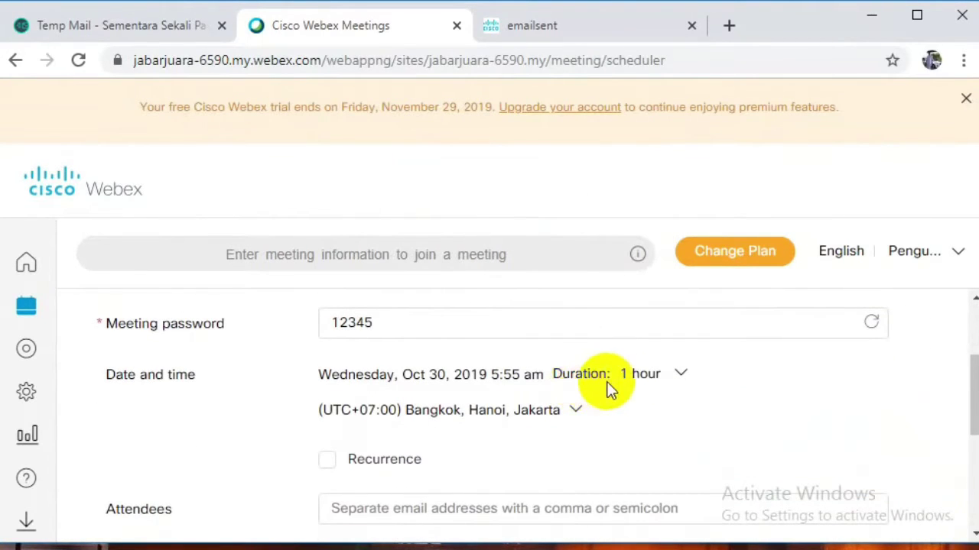
Set the meeting date to Oct 31, 2019, start hour 6 (6:55 am), duration 24 hours.
{"action": "left_click", "coordinate": [400, 376]}
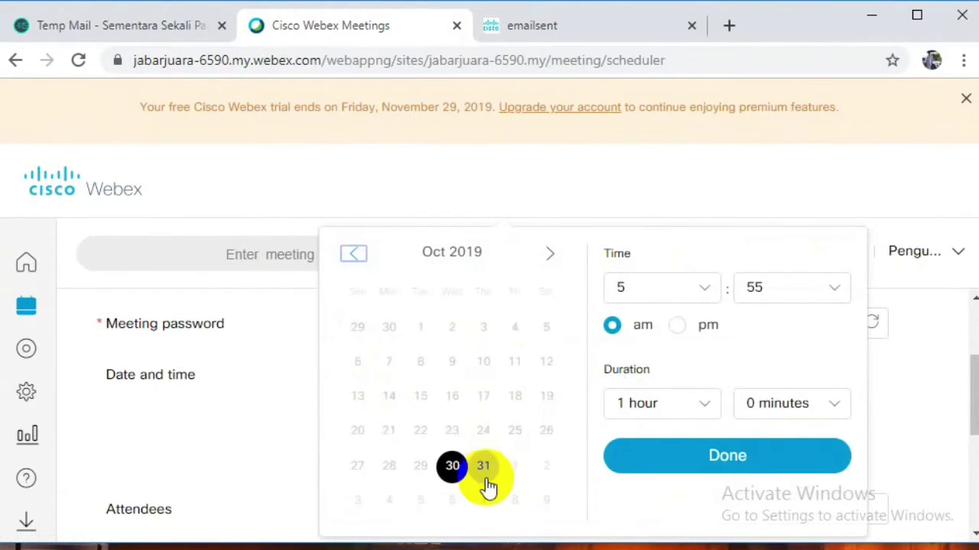
{"action": "left_click", "coordinate": [485, 469]}
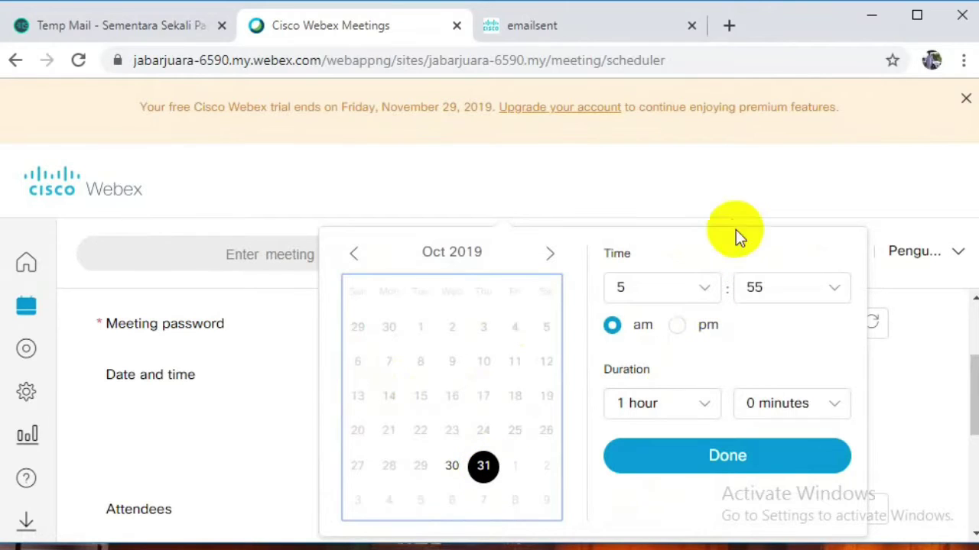
{"action": "left_click", "coordinate": [707, 284]}
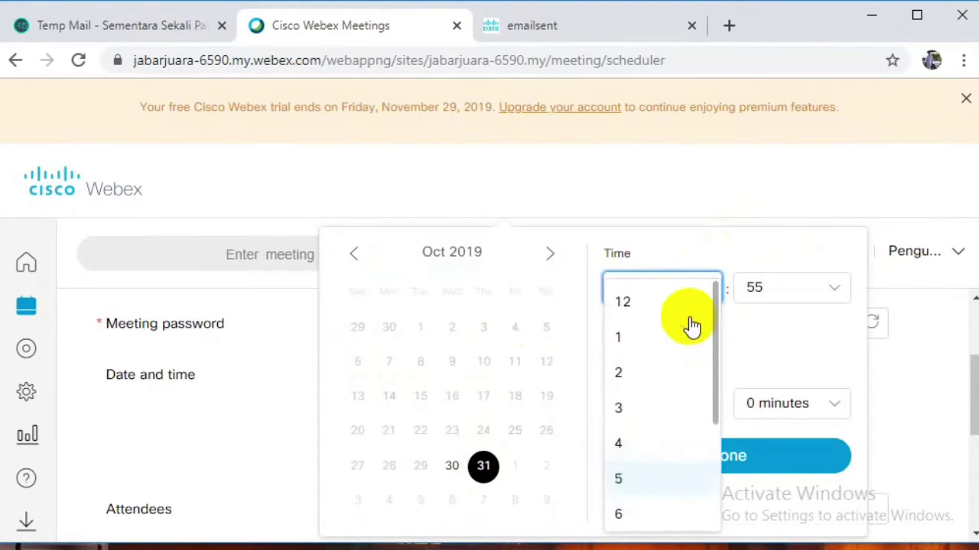
{"action": "left_click", "coordinate": [626, 514]}
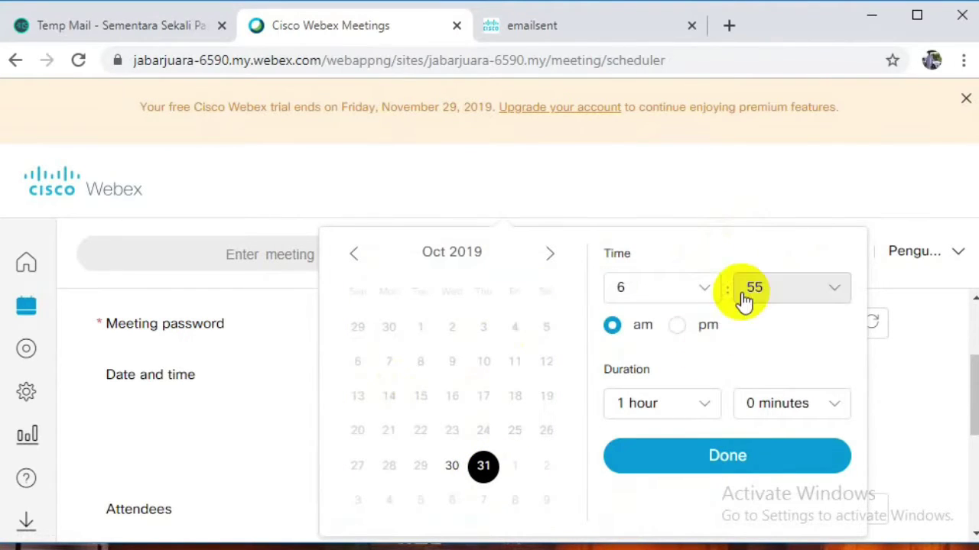
{"action": "left_click", "coordinate": [704, 410]}
{"action": "scroll", "coordinate": [719, 356], "scroll_direction": "down", "scroll_amount": 3}
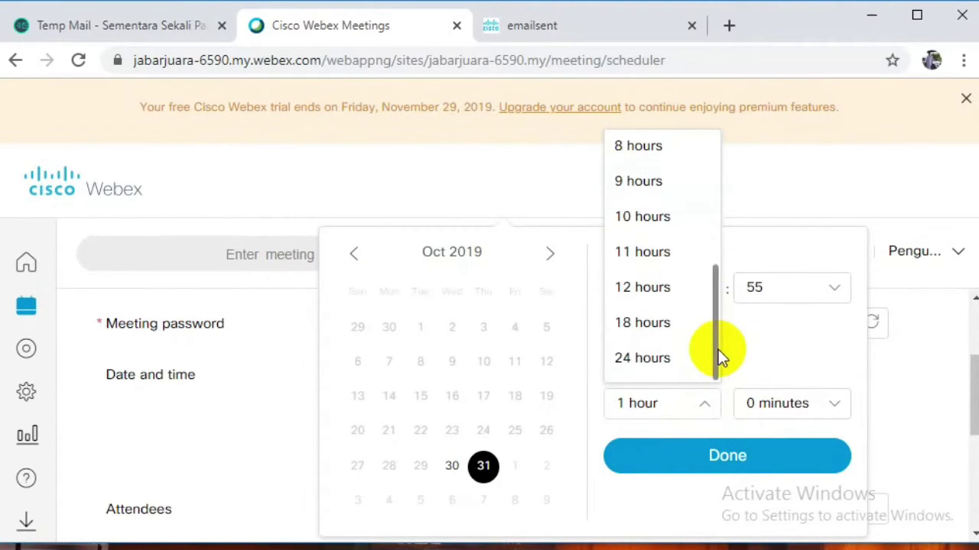
{"action": "left_click", "coordinate": [690, 366]}
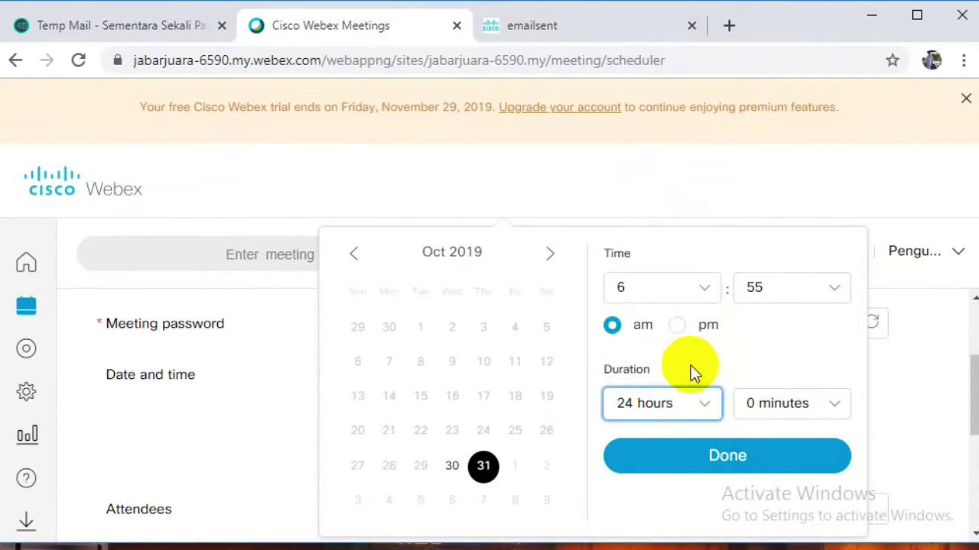
{"action": "left_click", "coordinate": [732, 459]}
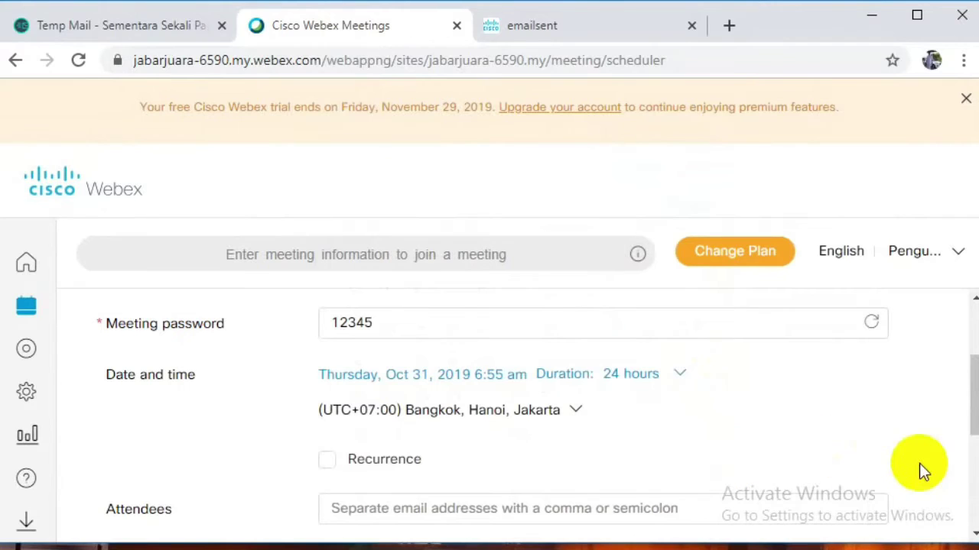
Change the recurrence pattern from Weekly to Daily and schedule the meeting.
{"action": "left_click", "coordinate": [327, 459]}
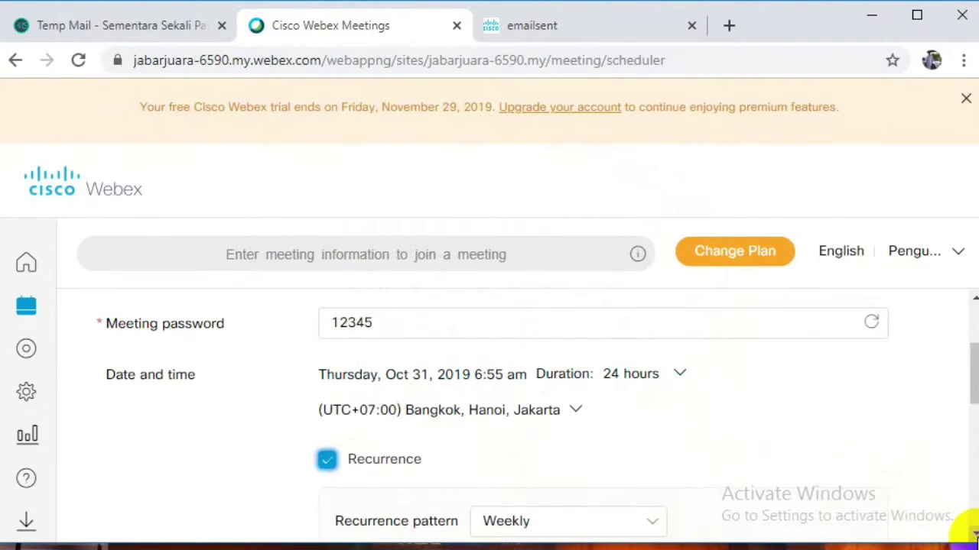
{"action": "scroll", "coordinate": [971, 536], "scroll_direction": "down", "scroll_amount": 3}
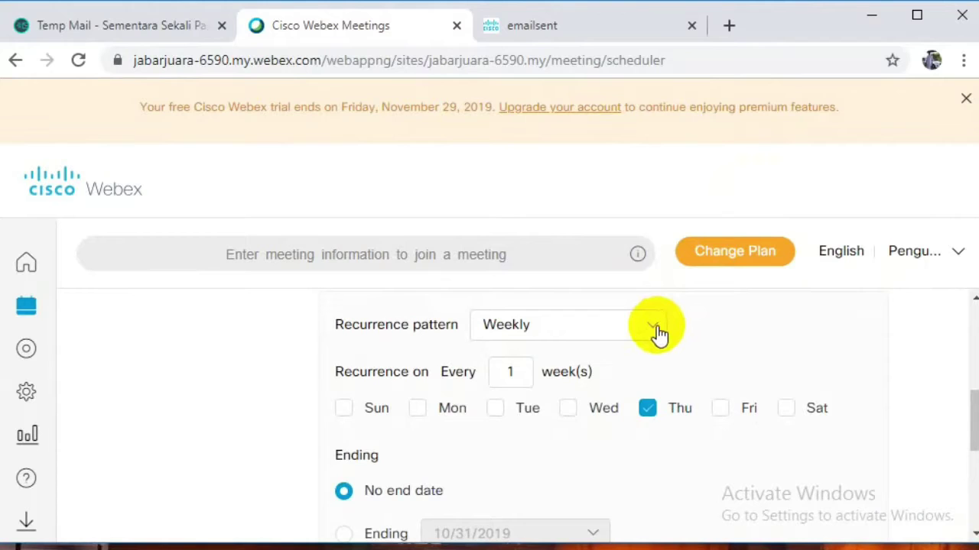
{"action": "left_click", "coordinate": [656, 331]}
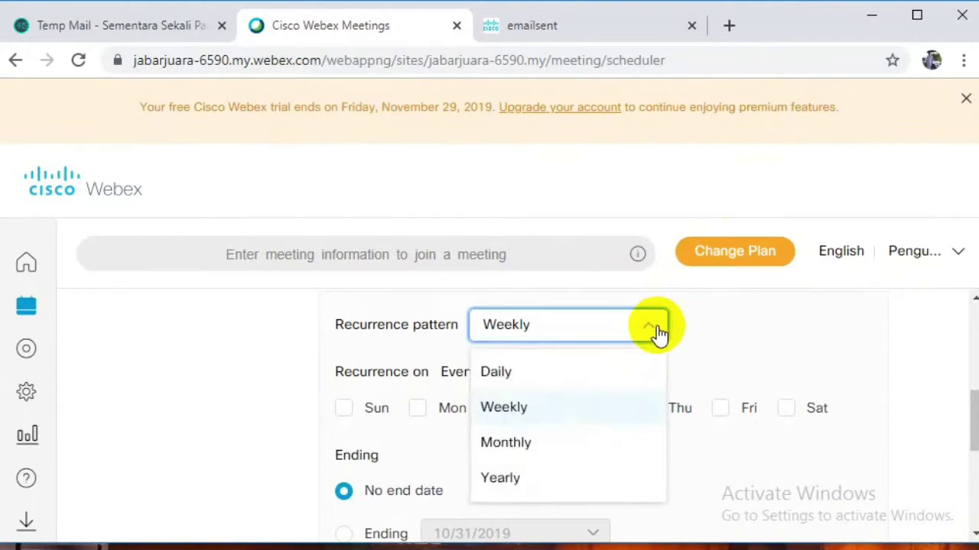
{"action": "left_click", "coordinate": [615, 377]}
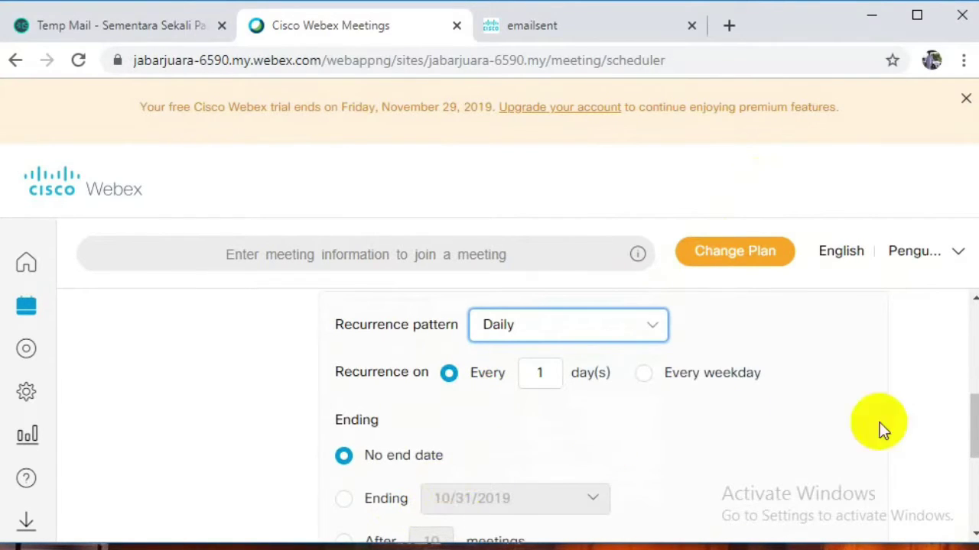
{"action": "left_click", "coordinate": [973, 535]}
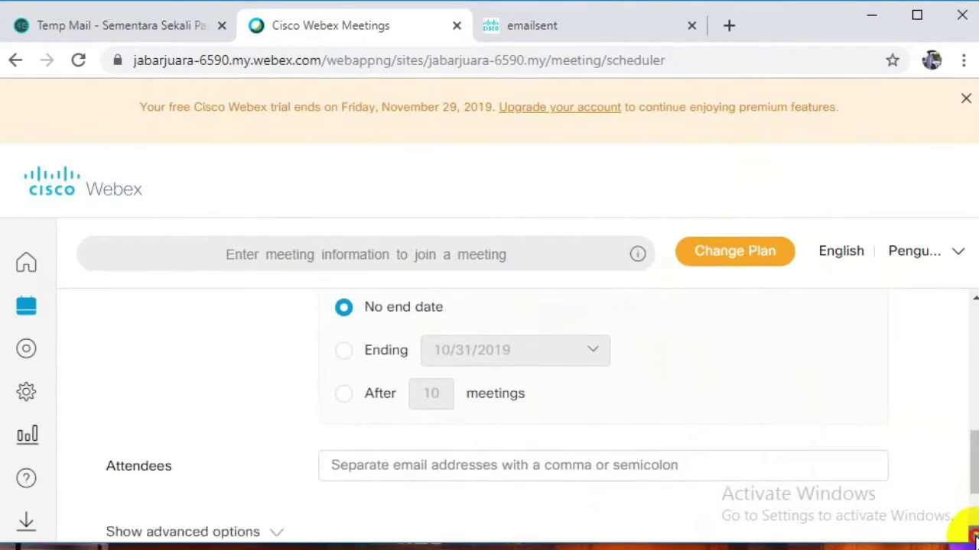
{"action": "left_click", "coordinate": [261, 493]}
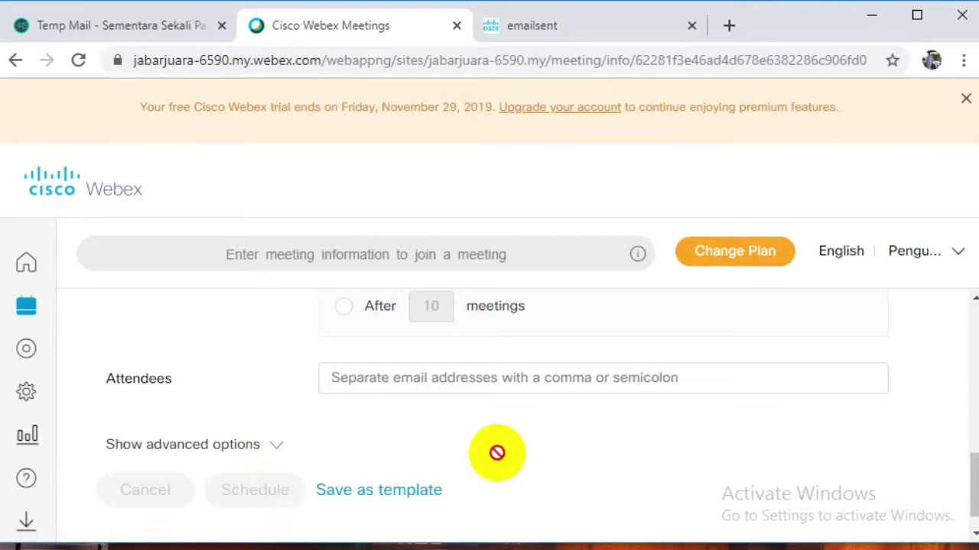
Exit the unresponsive page and reload the crashed Webex meeting page.
{"action": "left_click", "coordinate": [725, 246]}
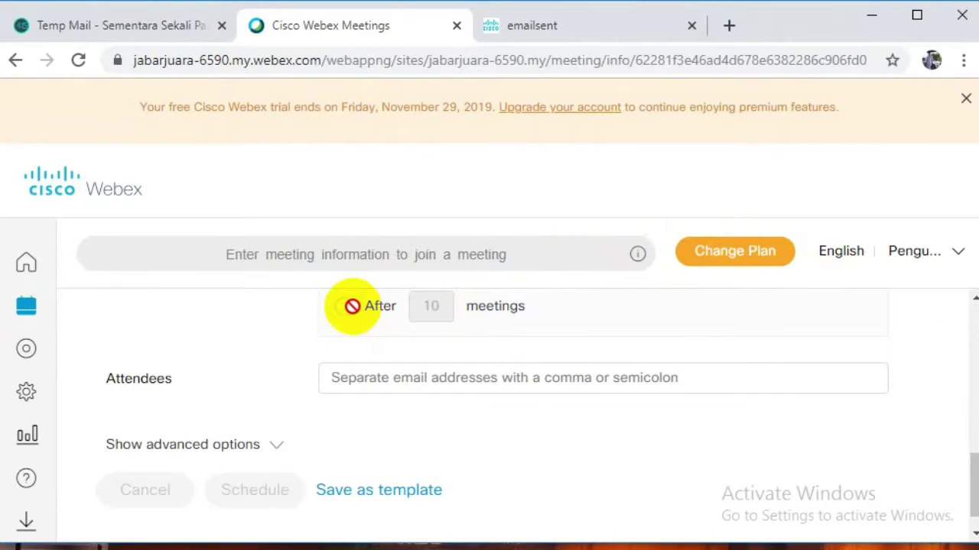
{"action": "left_click", "coordinate": [633, 273]}
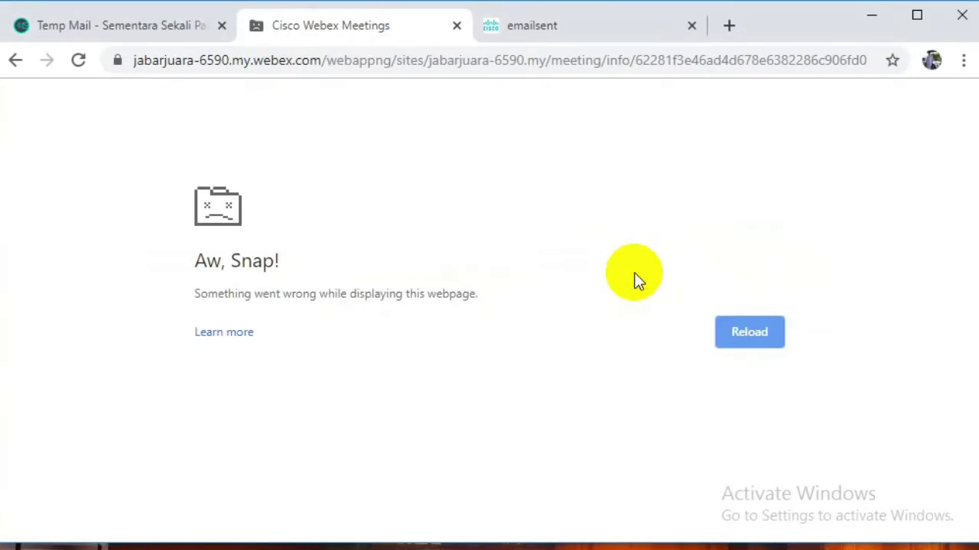
{"action": "left_click", "coordinate": [80, 61]}
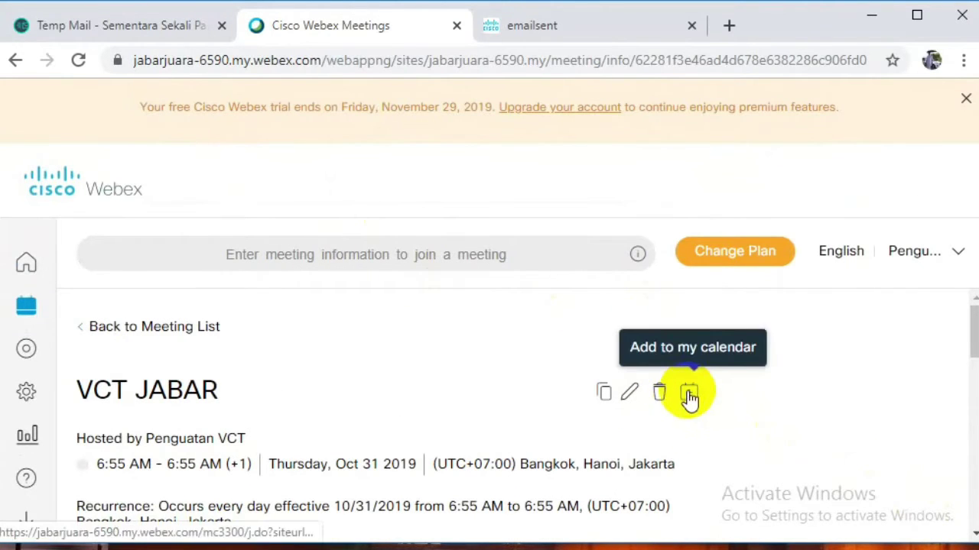
Copy the VCT JABAR meeting details with the Copy icon beside its title.
{"action": "scroll", "coordinate": [973, 536], "scroll_direction": "down", "scroll_amount": 2}
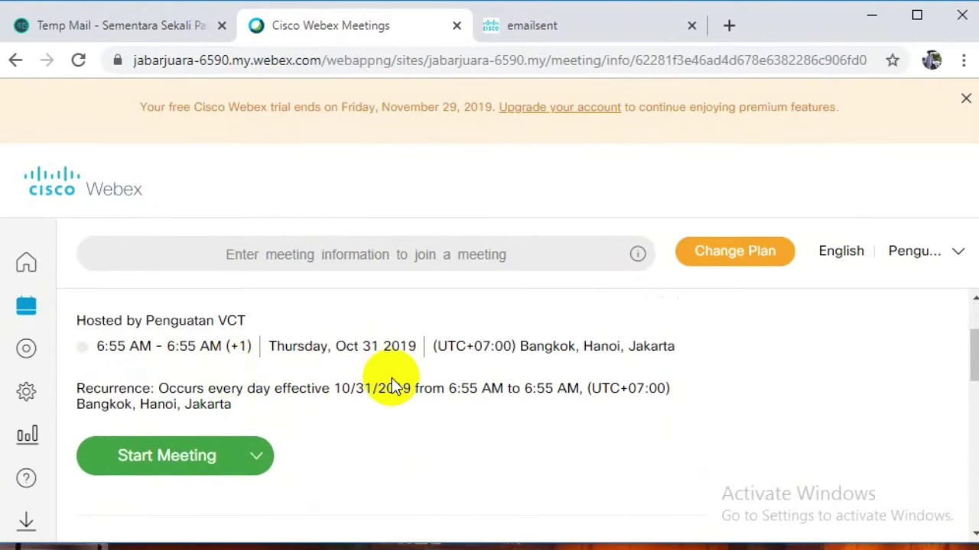
{"action": "left_click", "coordinate": [974, 299]}
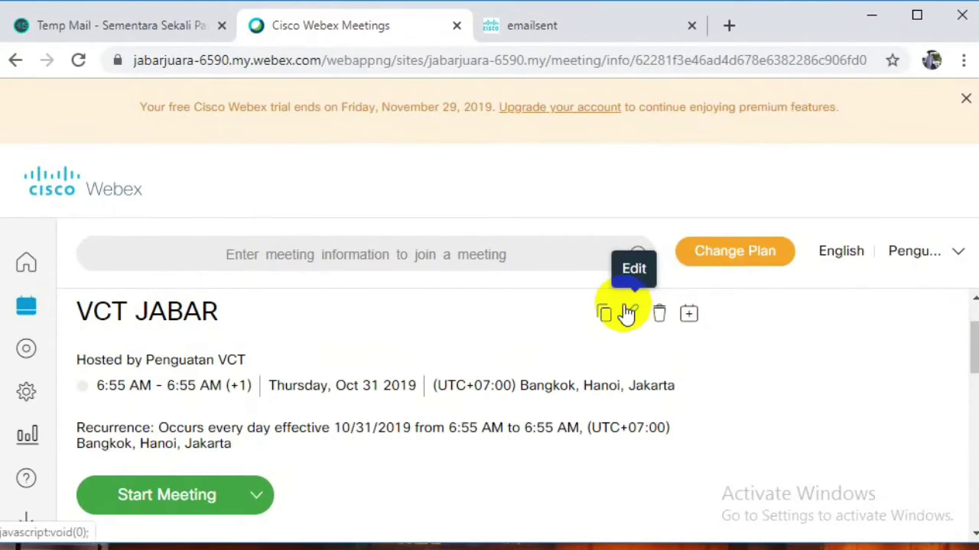
{"action": "left_click", "coordinate": [604, 315]}
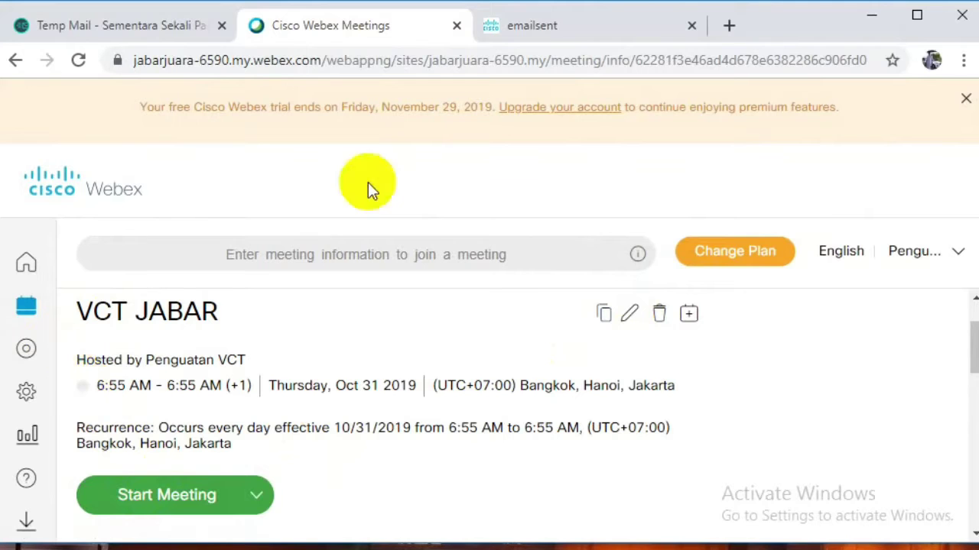
Close the email-confirmation tab, Google the pasted meeting details, then start the VCT JABAR meeting.
{"action": "left_click", "coordinate": [570, 25]}
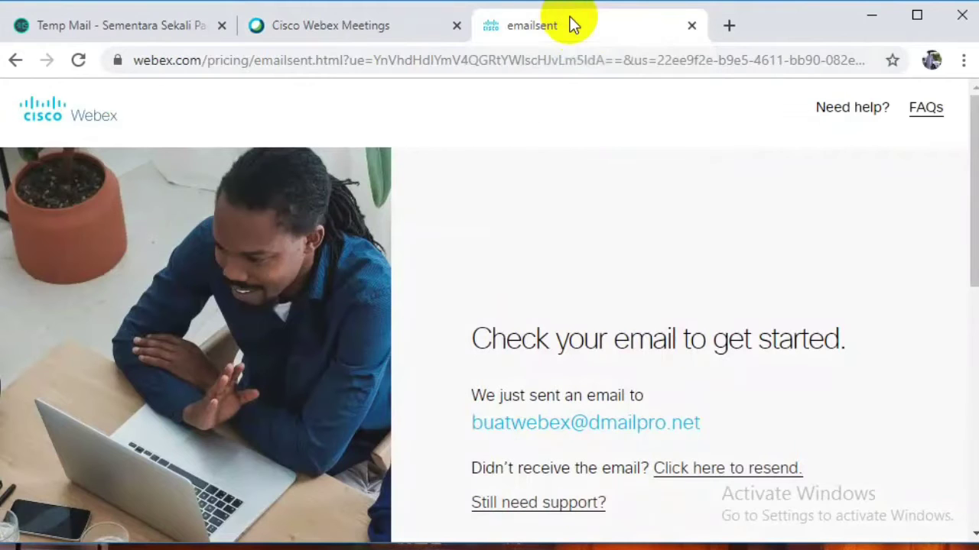
{"action": "left_click", "coordinate": [691, 26]}
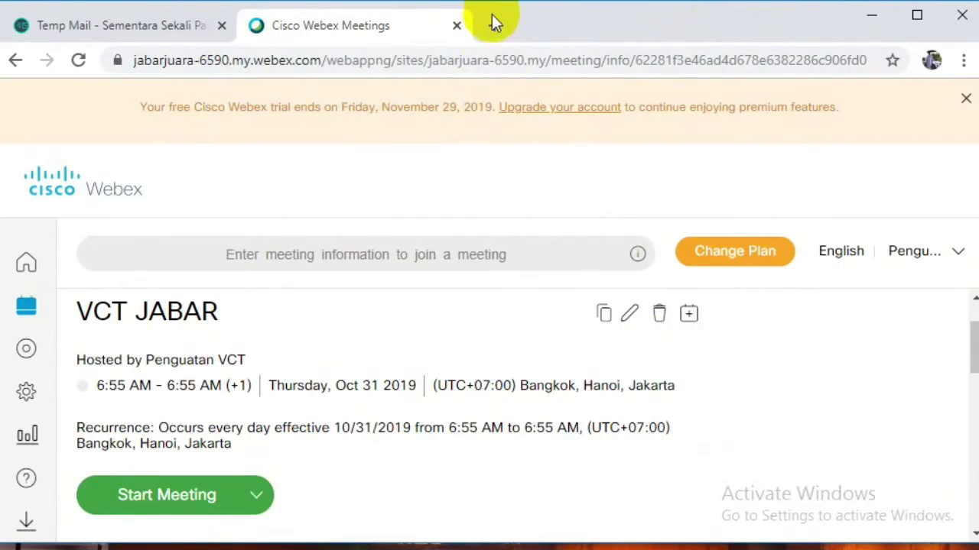
{"action": "left_click", "coordinate": [494, 25]}
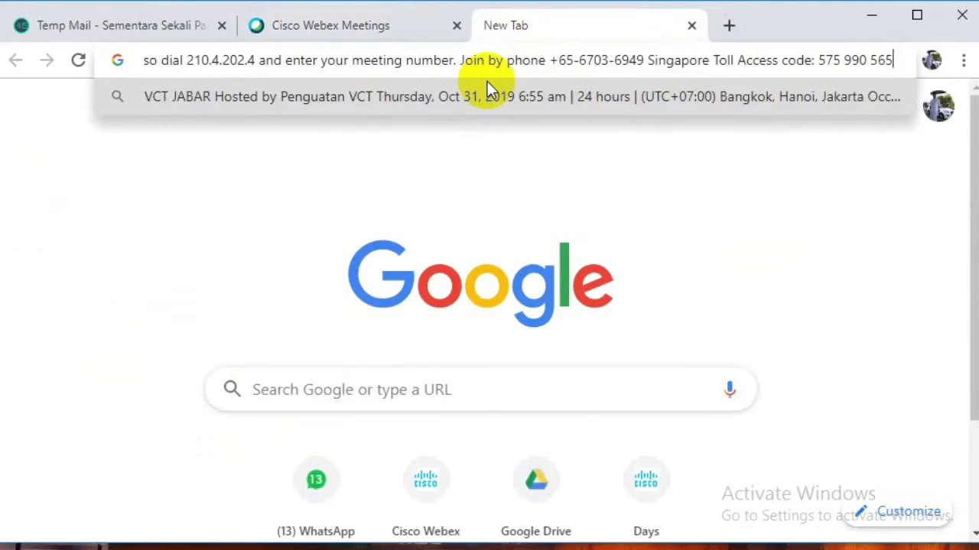
{"action": "left_click", "coordinate": [487, 83]}
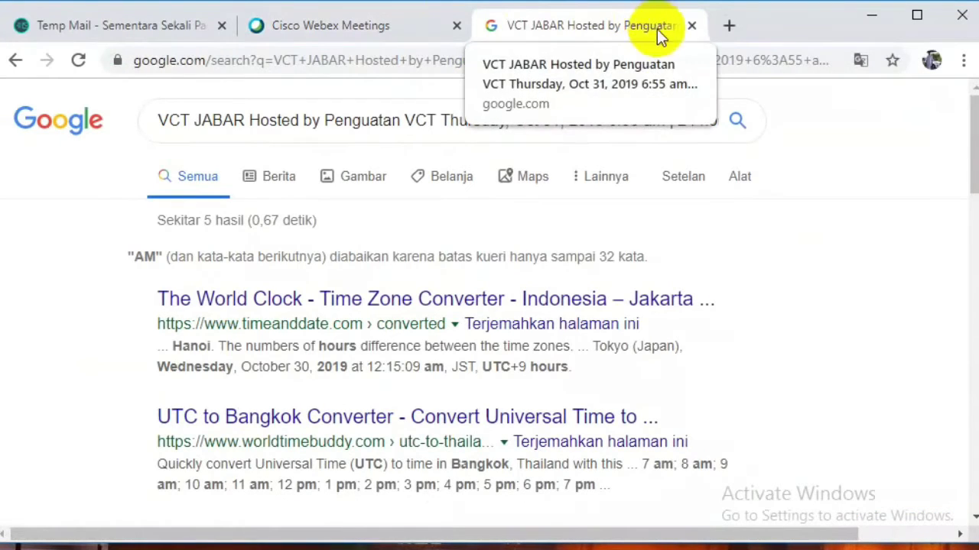
{"action": "left_click", "coordinate": [691, 25]}
{"action": "left_click", "coordinate": [224, 504]}
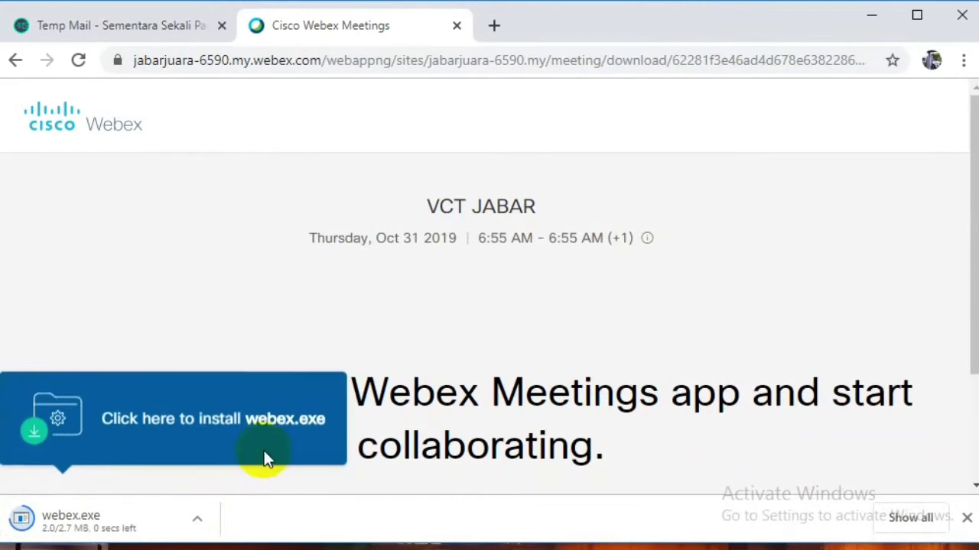
Run the downloaded webex.exe installer past the security warning, then return to the meeting details.
{"action": "left_click", "coordinate": [297, 393]}
{"action": "left_click", "coordinate": [297, 393]}
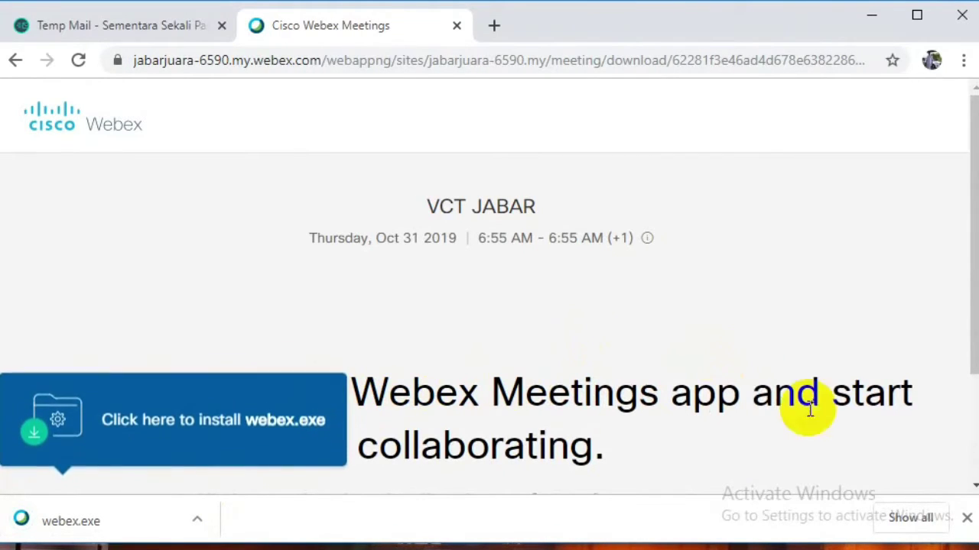
{"action": "scroll", "coordinate": [967, 482], "scroll_direction": "down", "scroll_amount": 2}
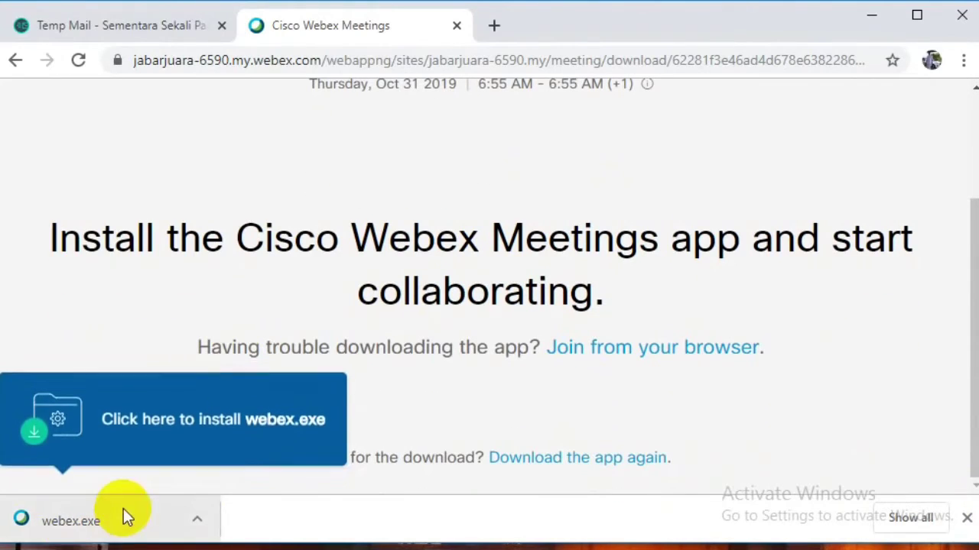
{"action": "left_click", "coordinate": [152, 523]}
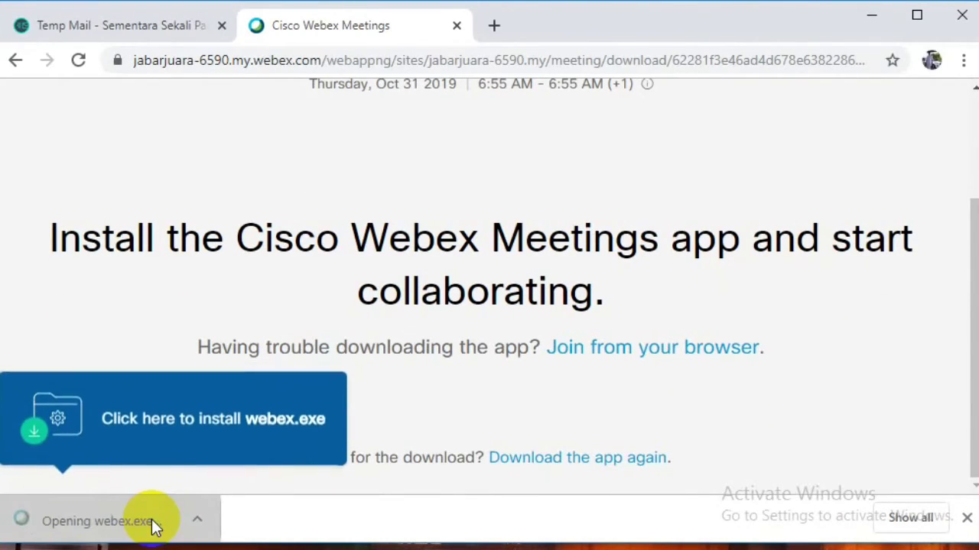
{"action": "left_click", "coordinate": [585, 304]}
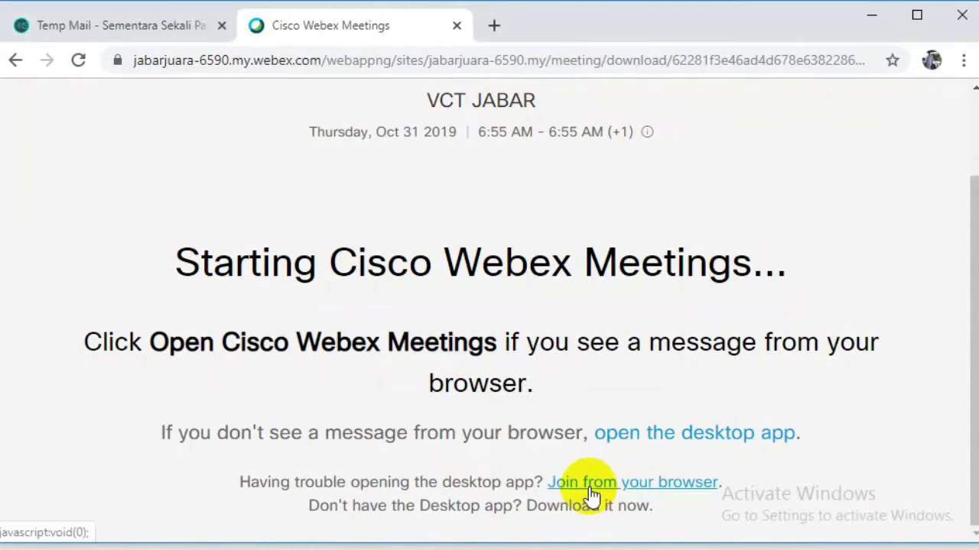
{"action": "left_click", "coordinate": [15, 60]}
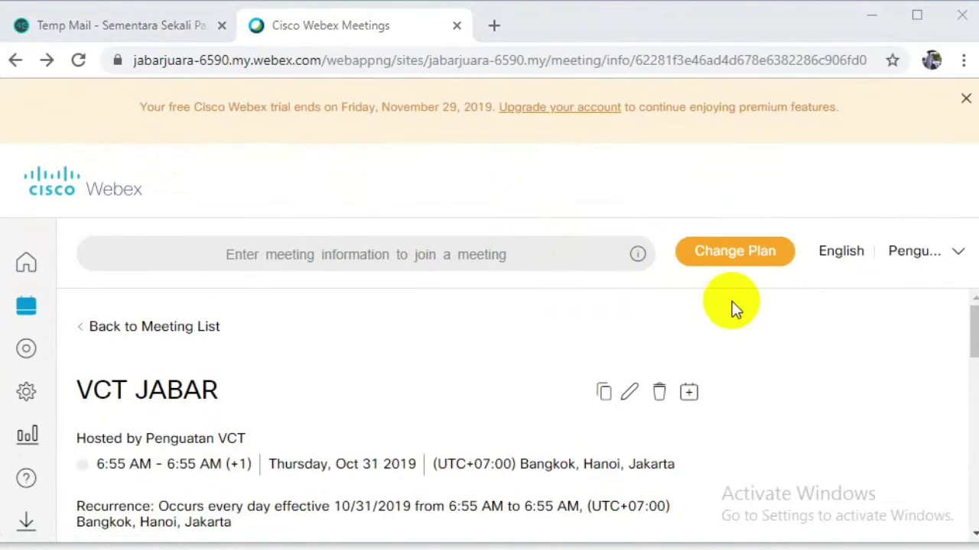
Reopen VCT JABAR from the meeting list and select its link under Meeting Information.
{"action": "left_click", "coordinate": [111, 327]}
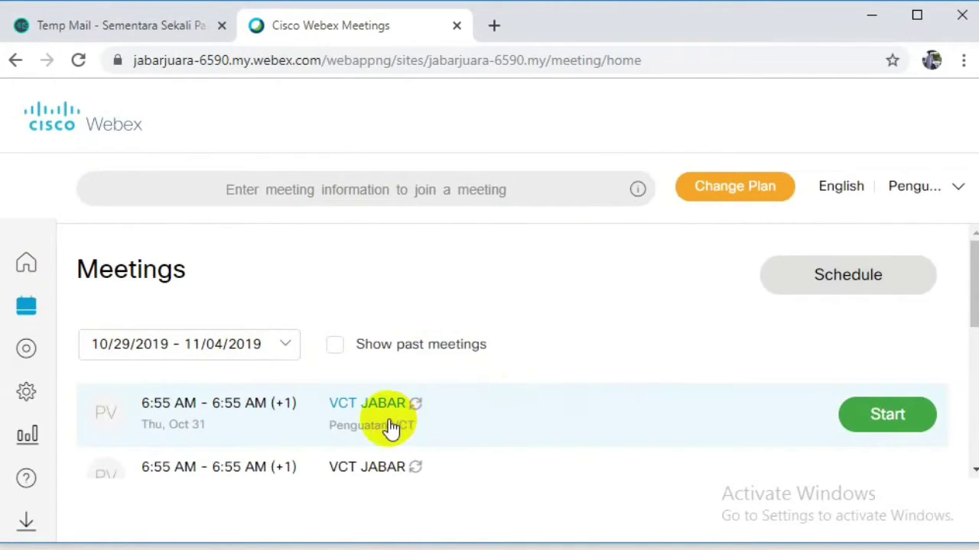
{"action": "left_click", "coordinate": [278, 405]}
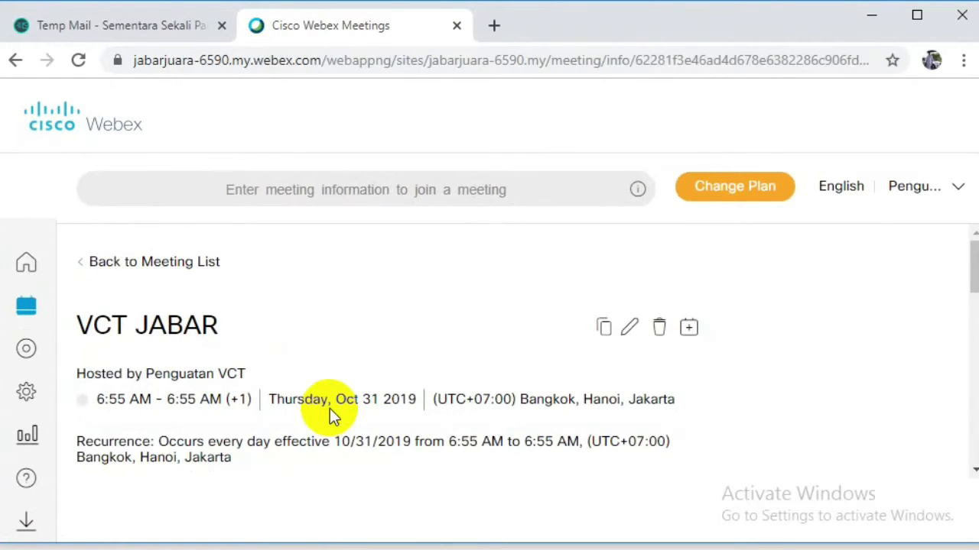
{"action": "left_click", "coordinate": [956, 193]}
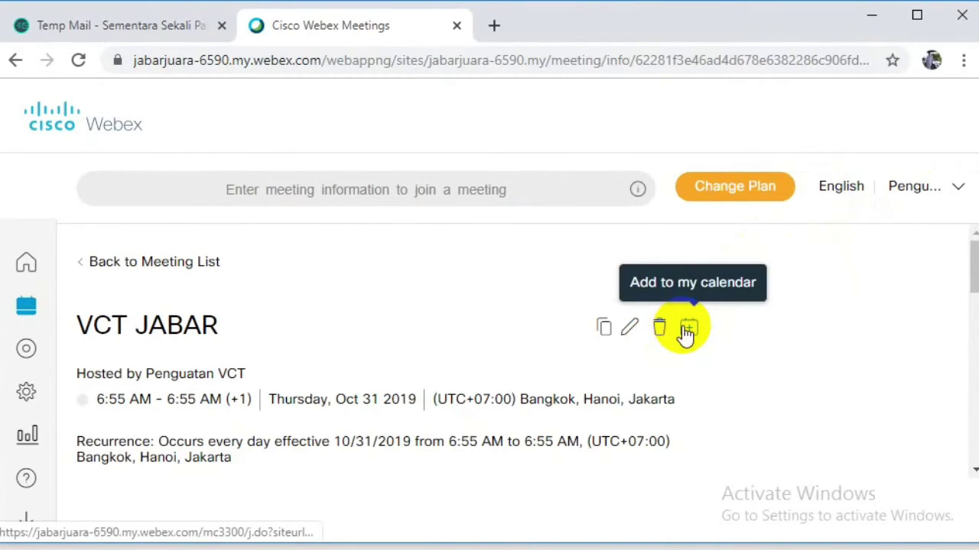
{"action": "scroll", "coordinate": [513, 366], "scroll_direction": "down", "scroll_amount": 4}
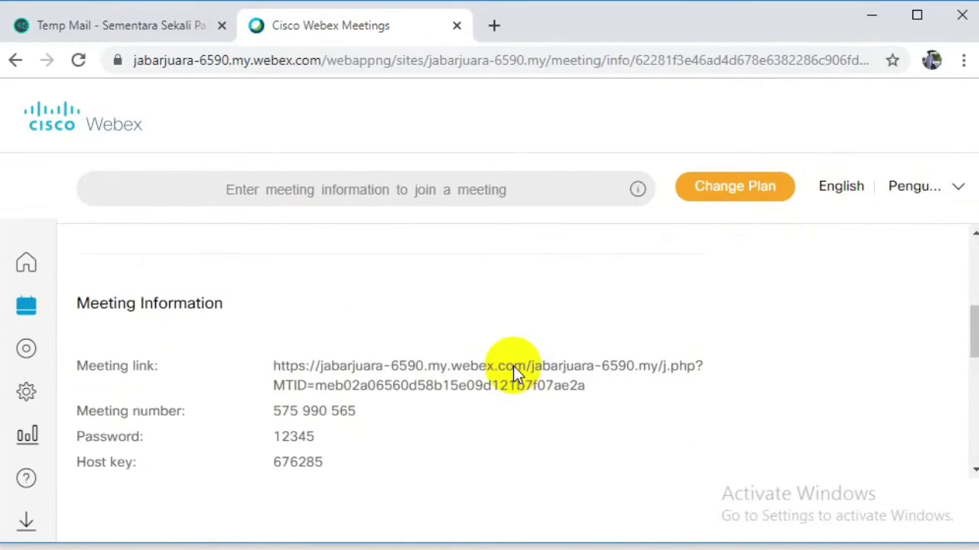
{"action": "triple_click", "coordinate": [317, 387]}
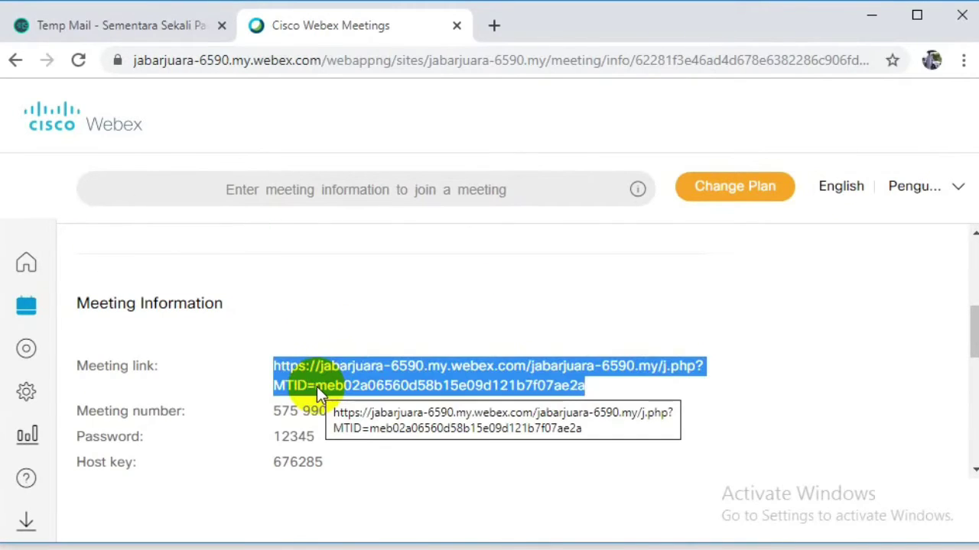